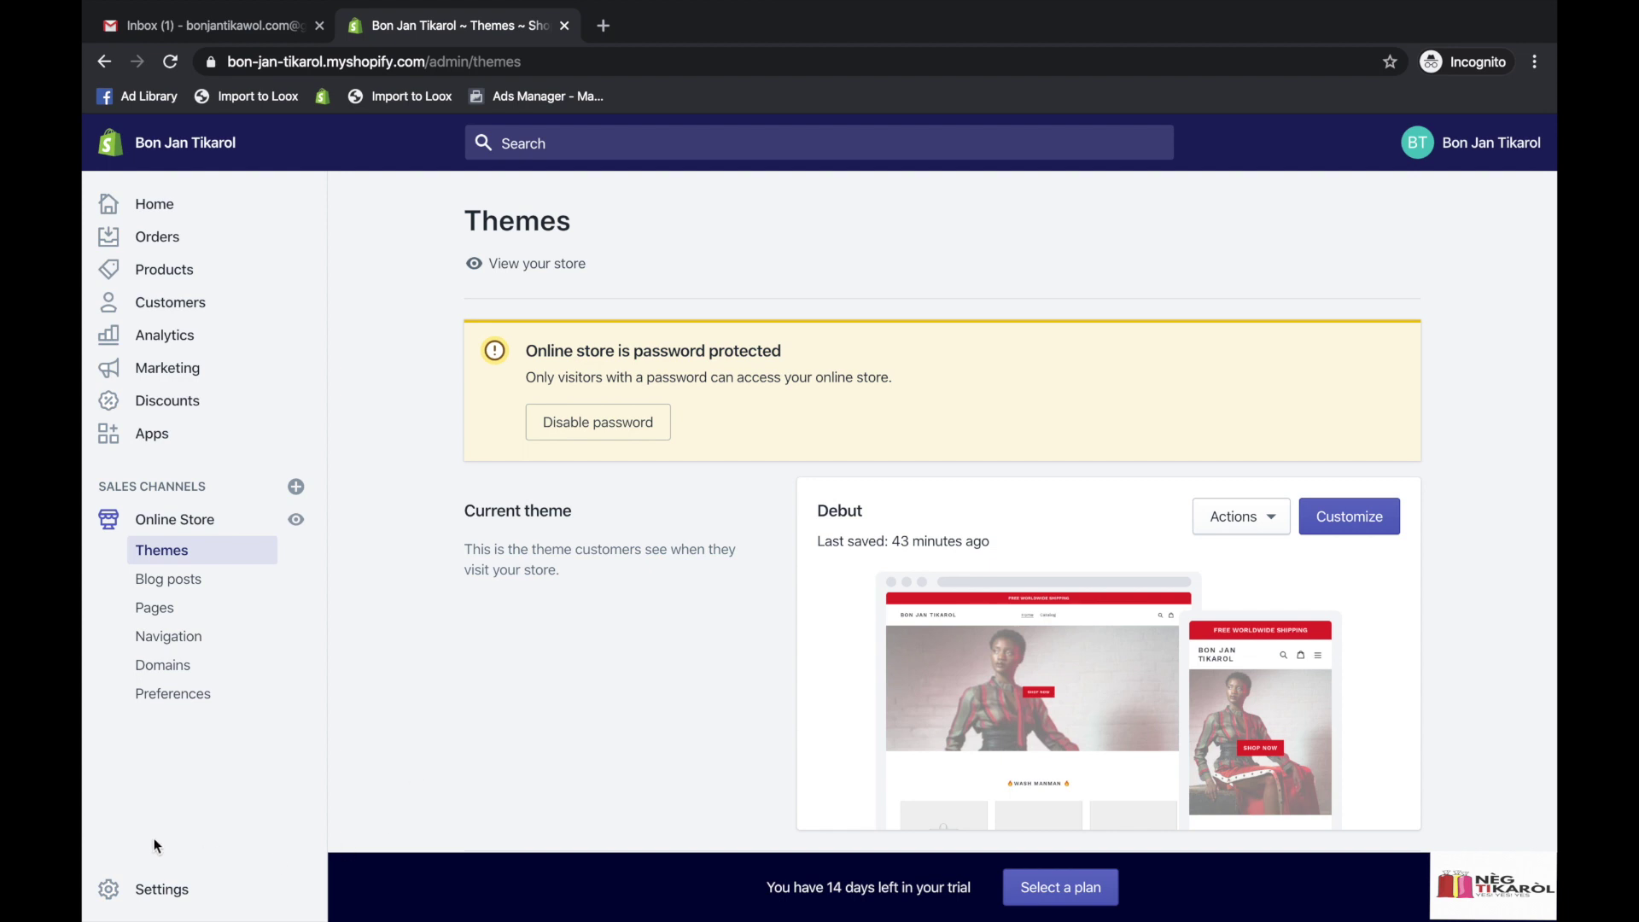
Open the Shopify Payments account setup form from the store's payment provider settings.
click(155, 899)
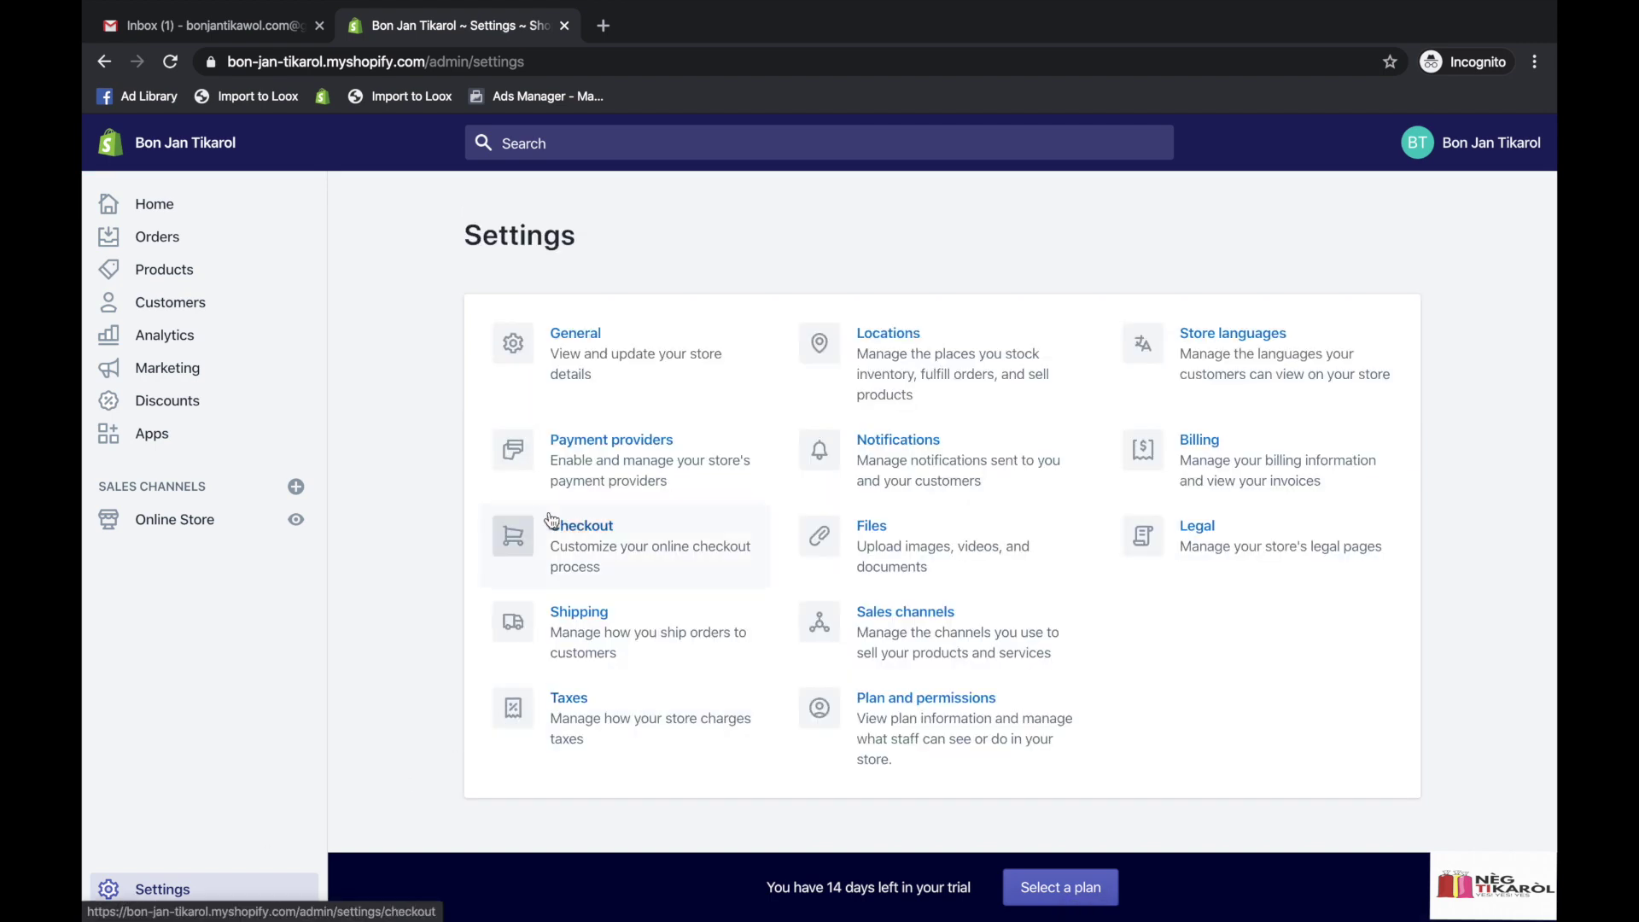
click(595, 474)
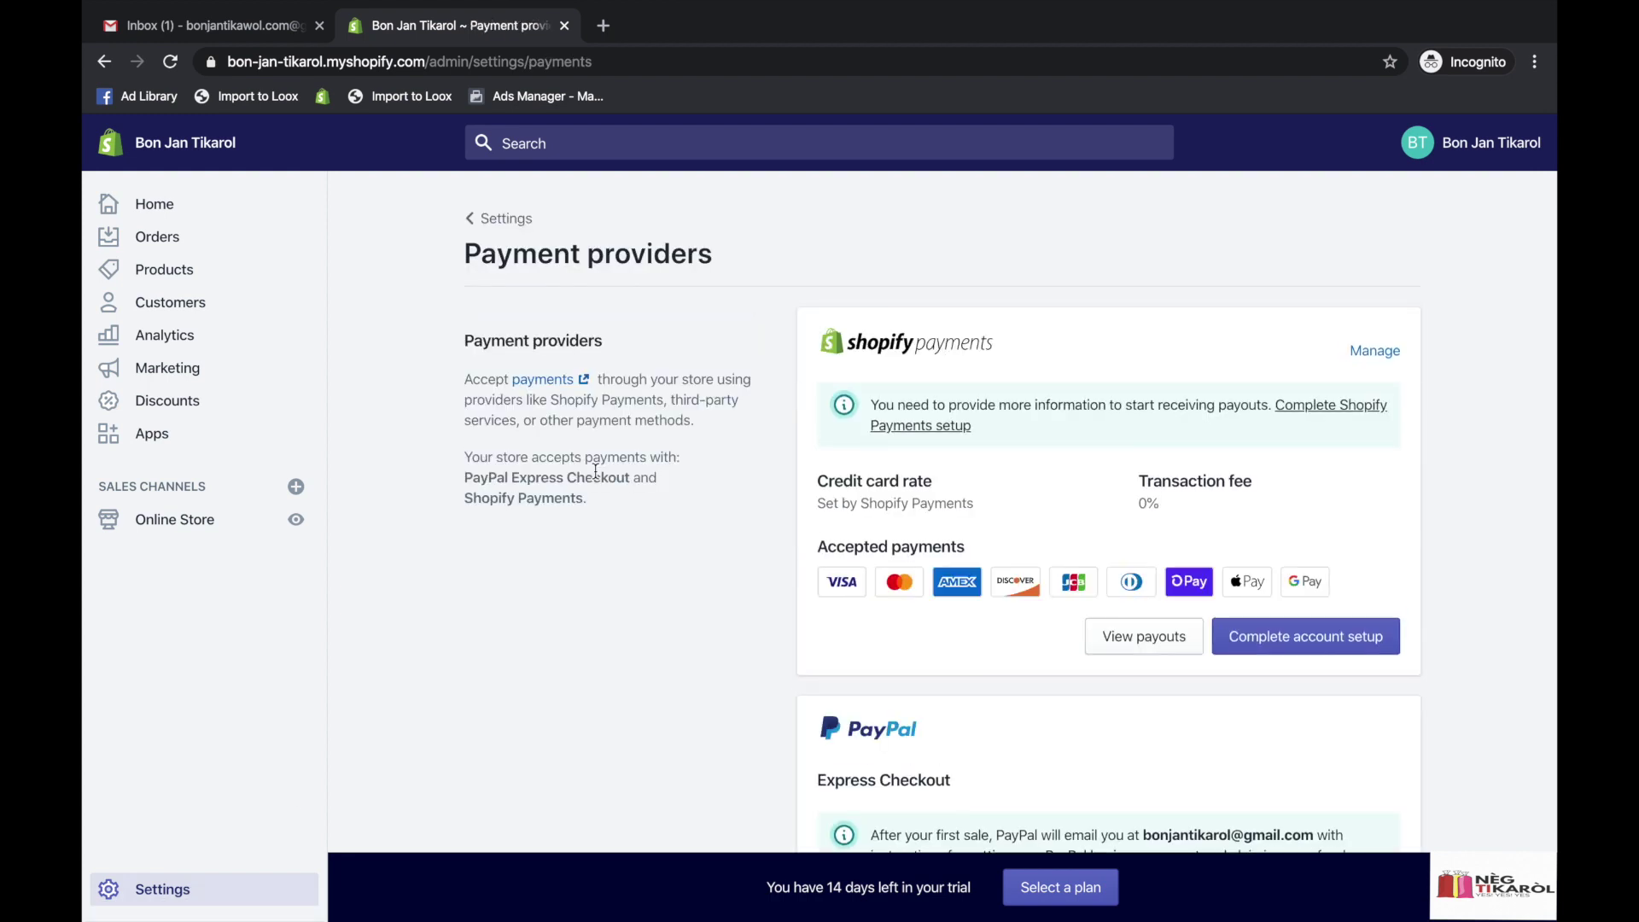
scroll(1151, 534, down, 1)
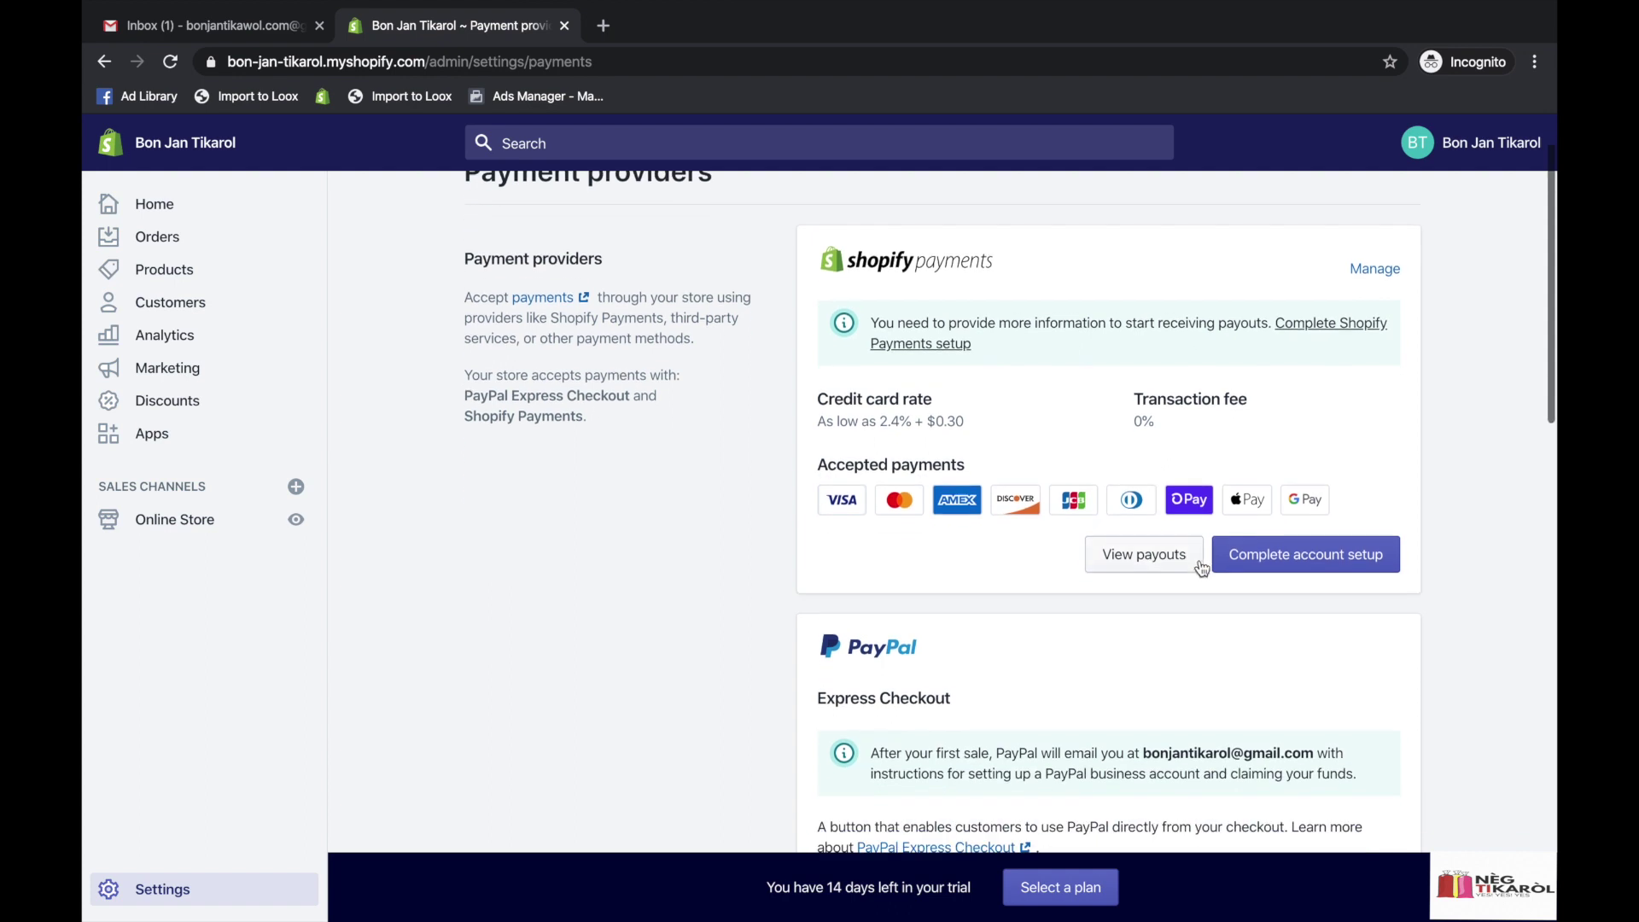
click(1292, 557)
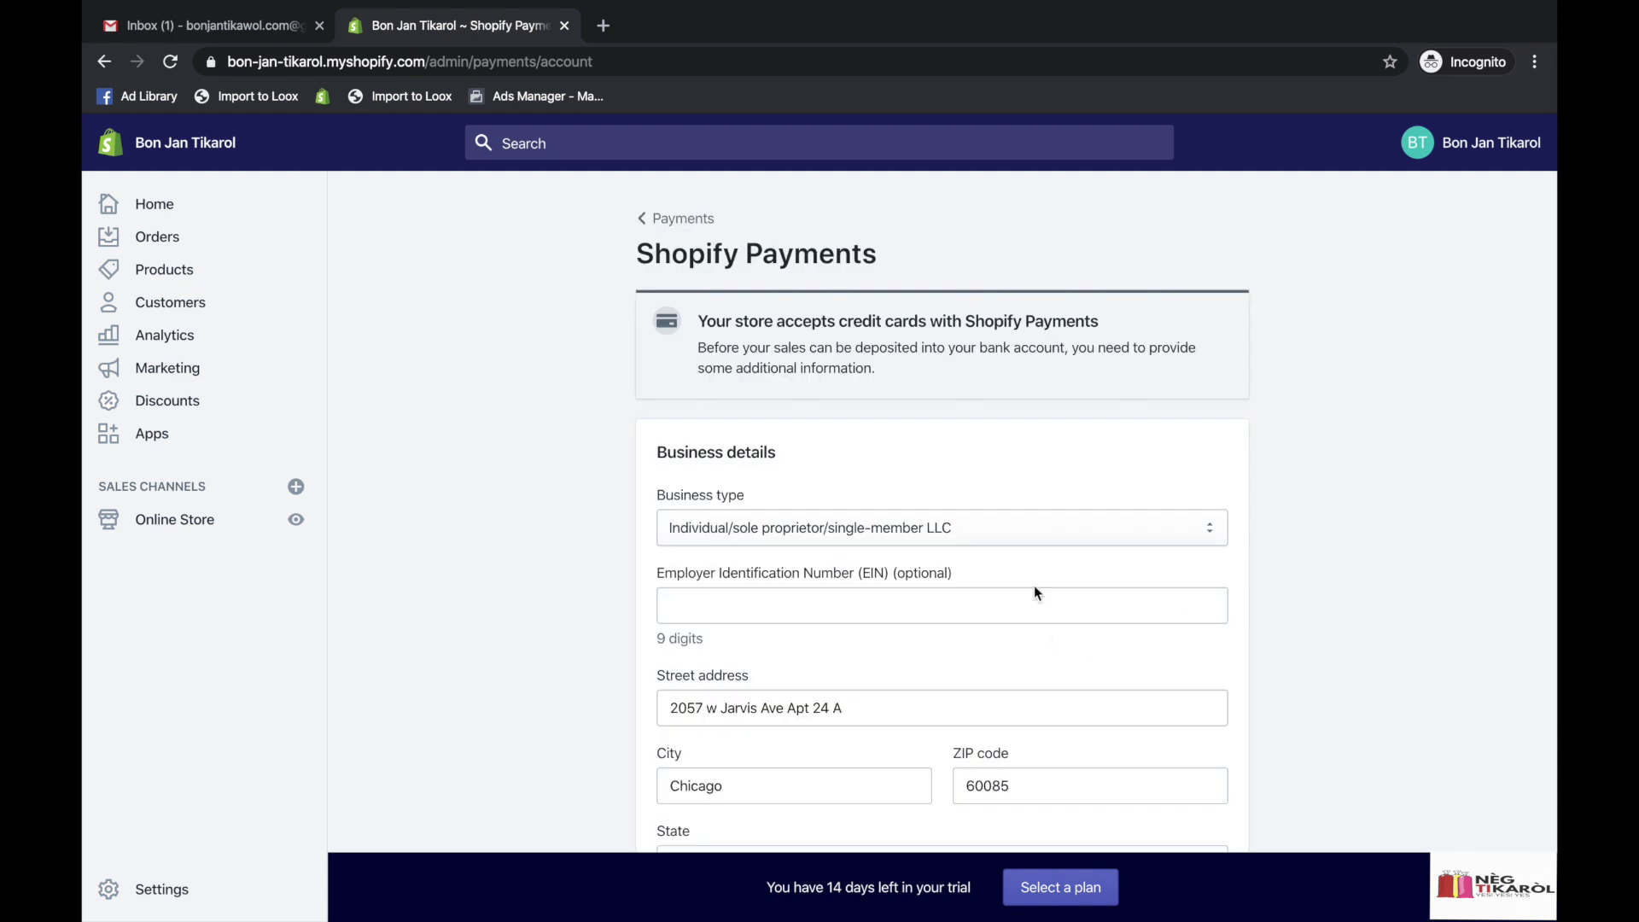
Review the business, personal, billing statement and banking sections of the Shopify Payments form, and return to the payment providers.
scroll(1036, 589, down, 4)
scroll(1033, 585, down, 8)
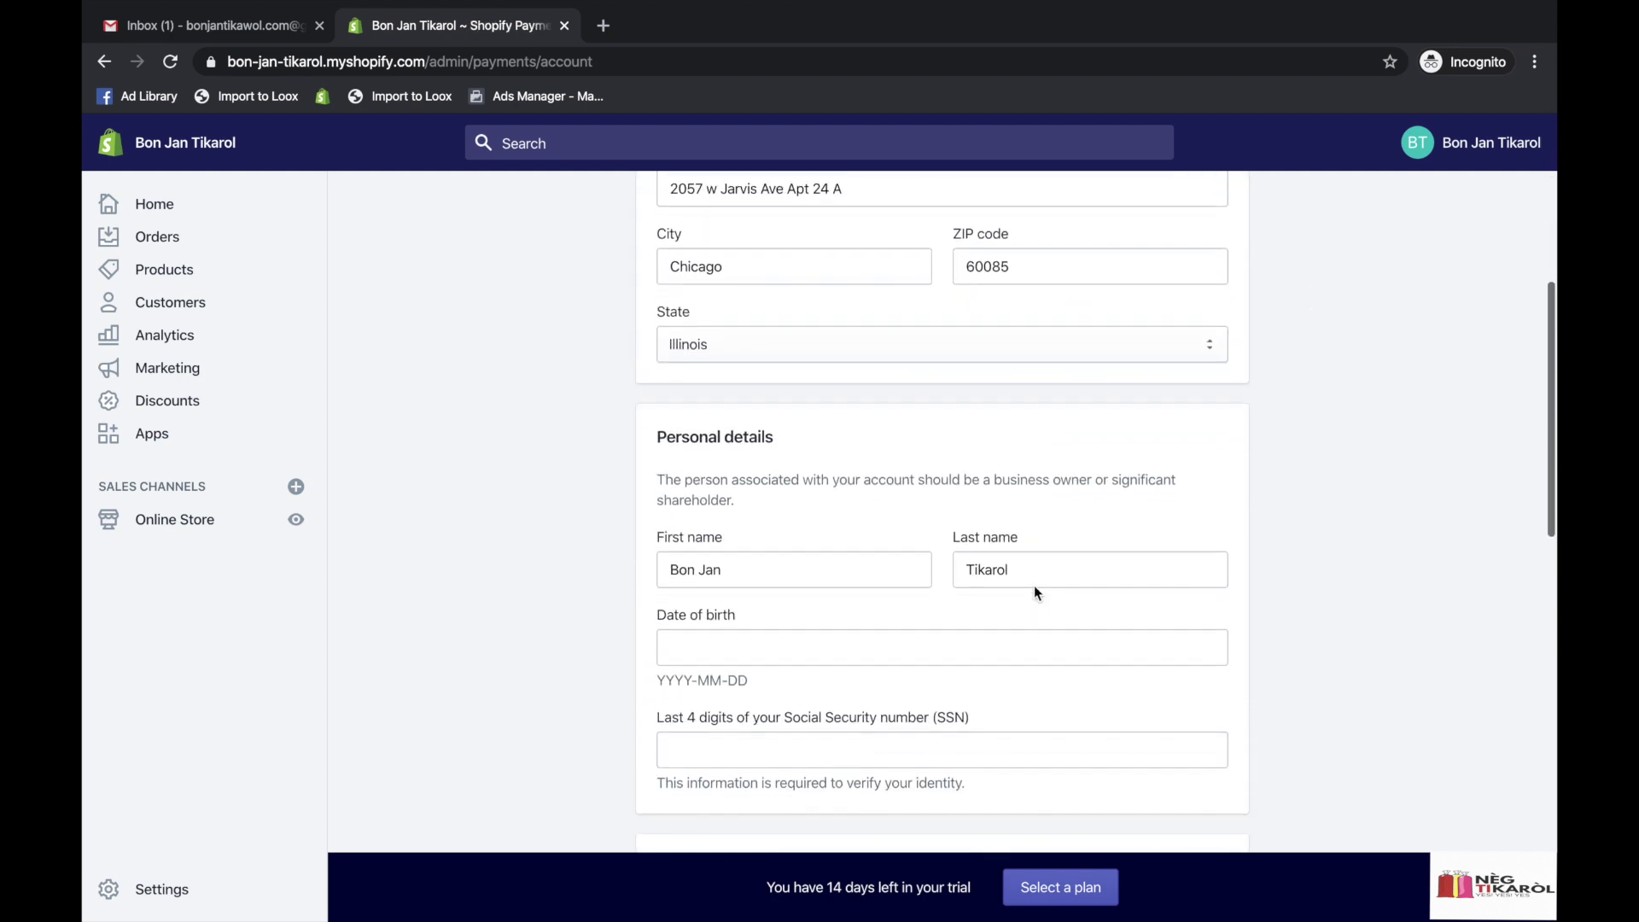
scroll(790, 627, down, 5)
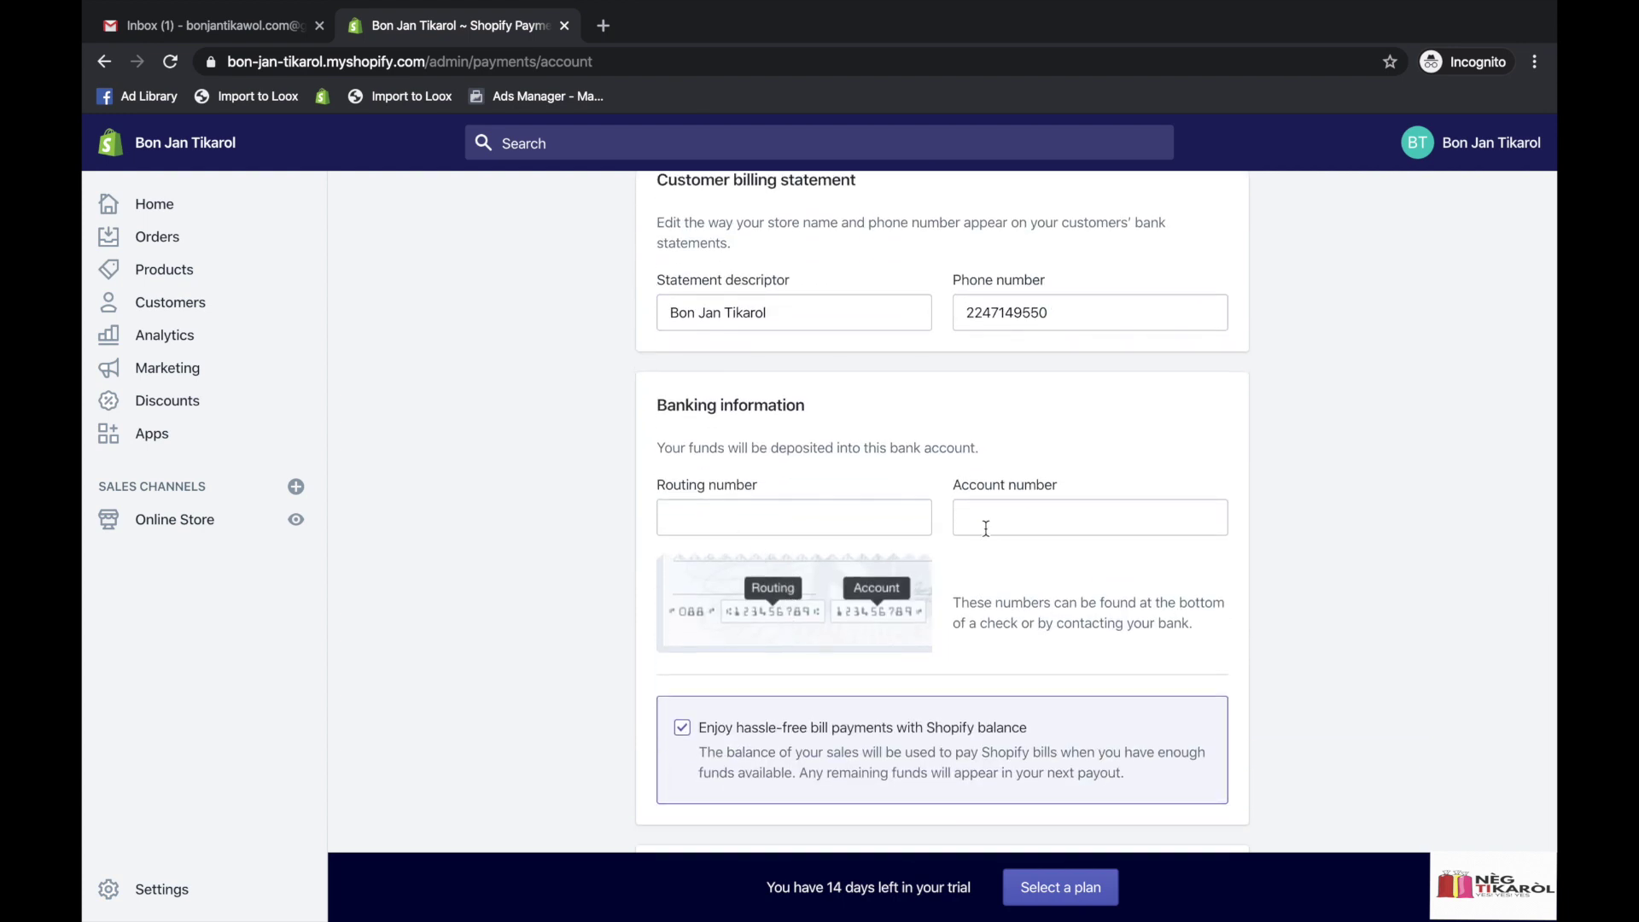
scroll(988, 521, down, 3)
scroll(988, 521, up, 5)
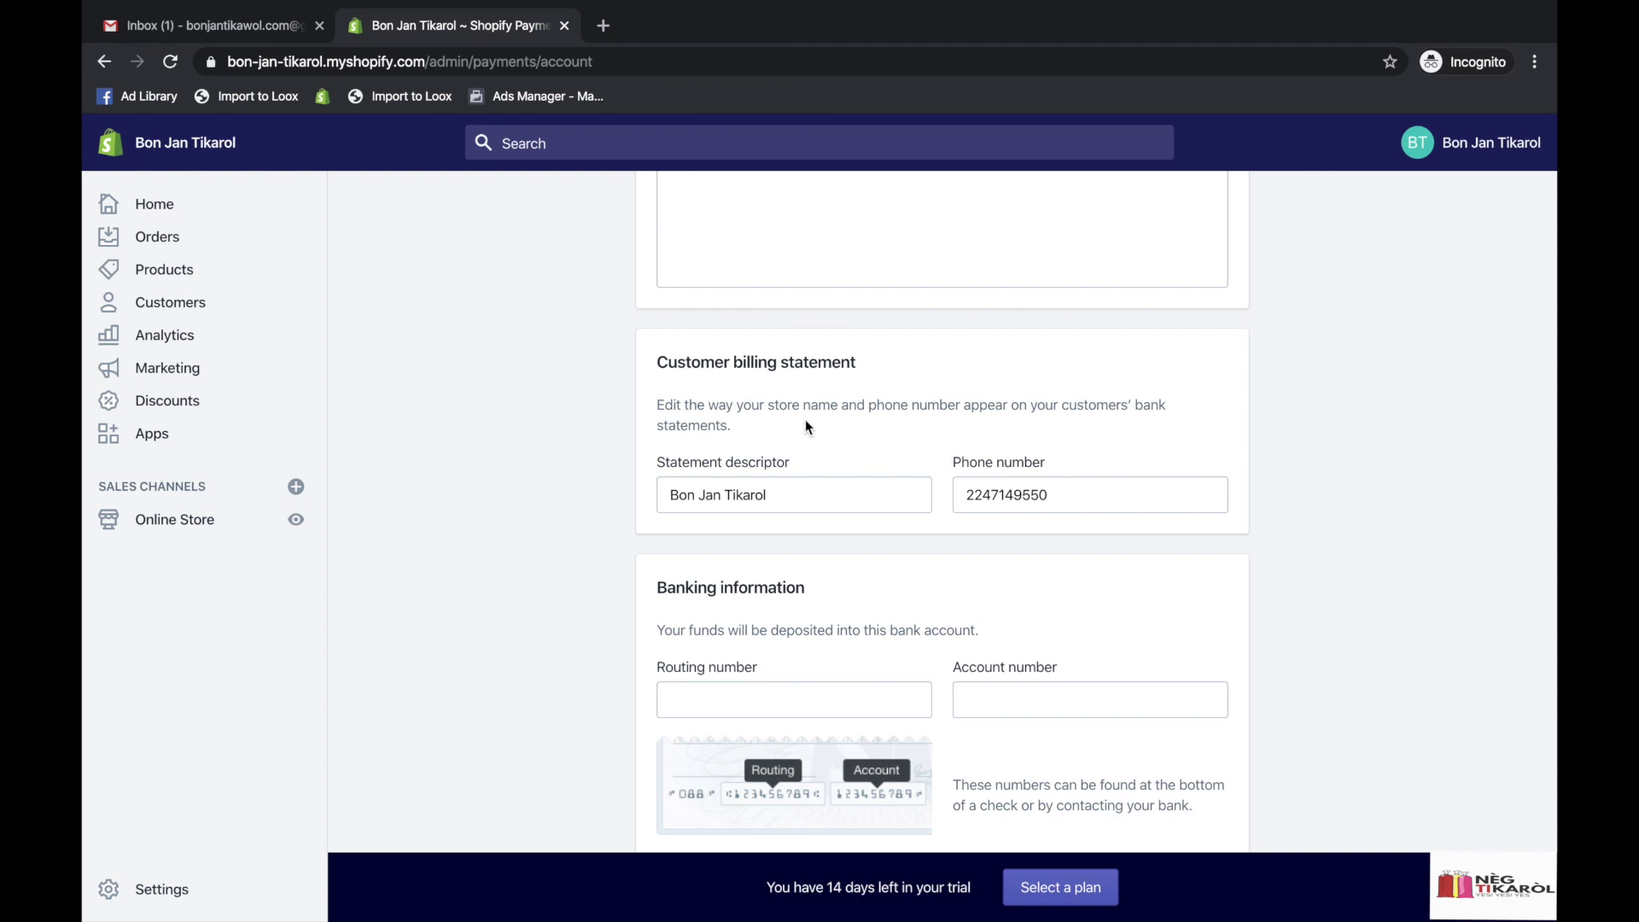
scroll(806, 423, up, 15)
scroll(806, 424, up, 3)
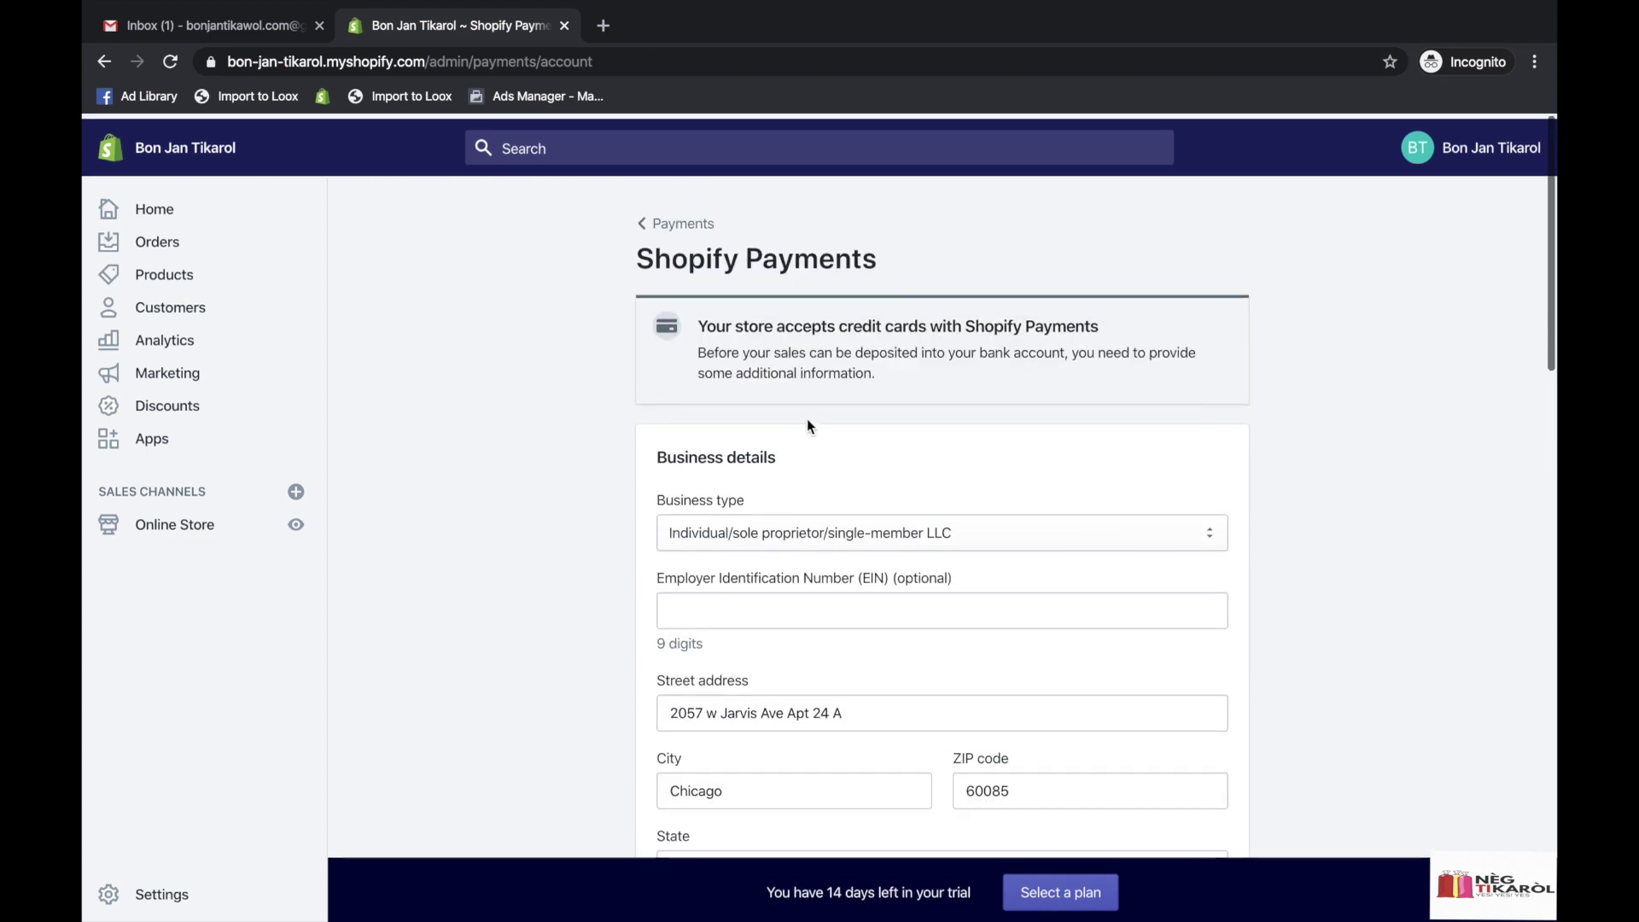
click(645, 219)
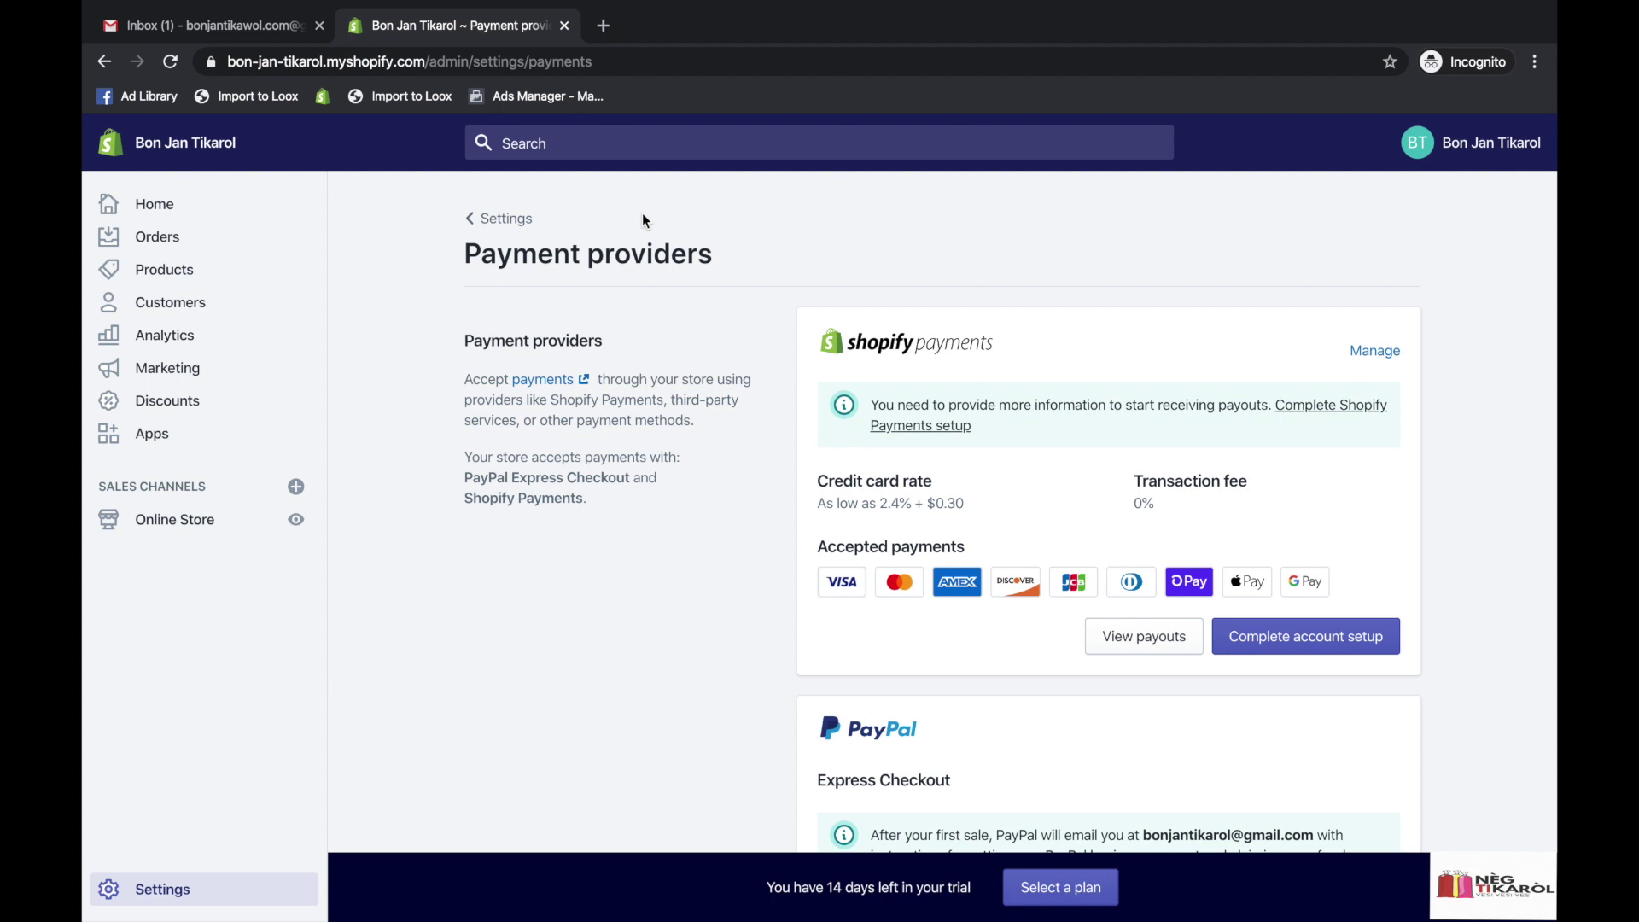
Examine the PayPal, Amazon Pay, third-party, alternative and manual payment options down to the payment capture settings.
scroll(899, 649, down, 1)
scroll(899, 647, down, 3)
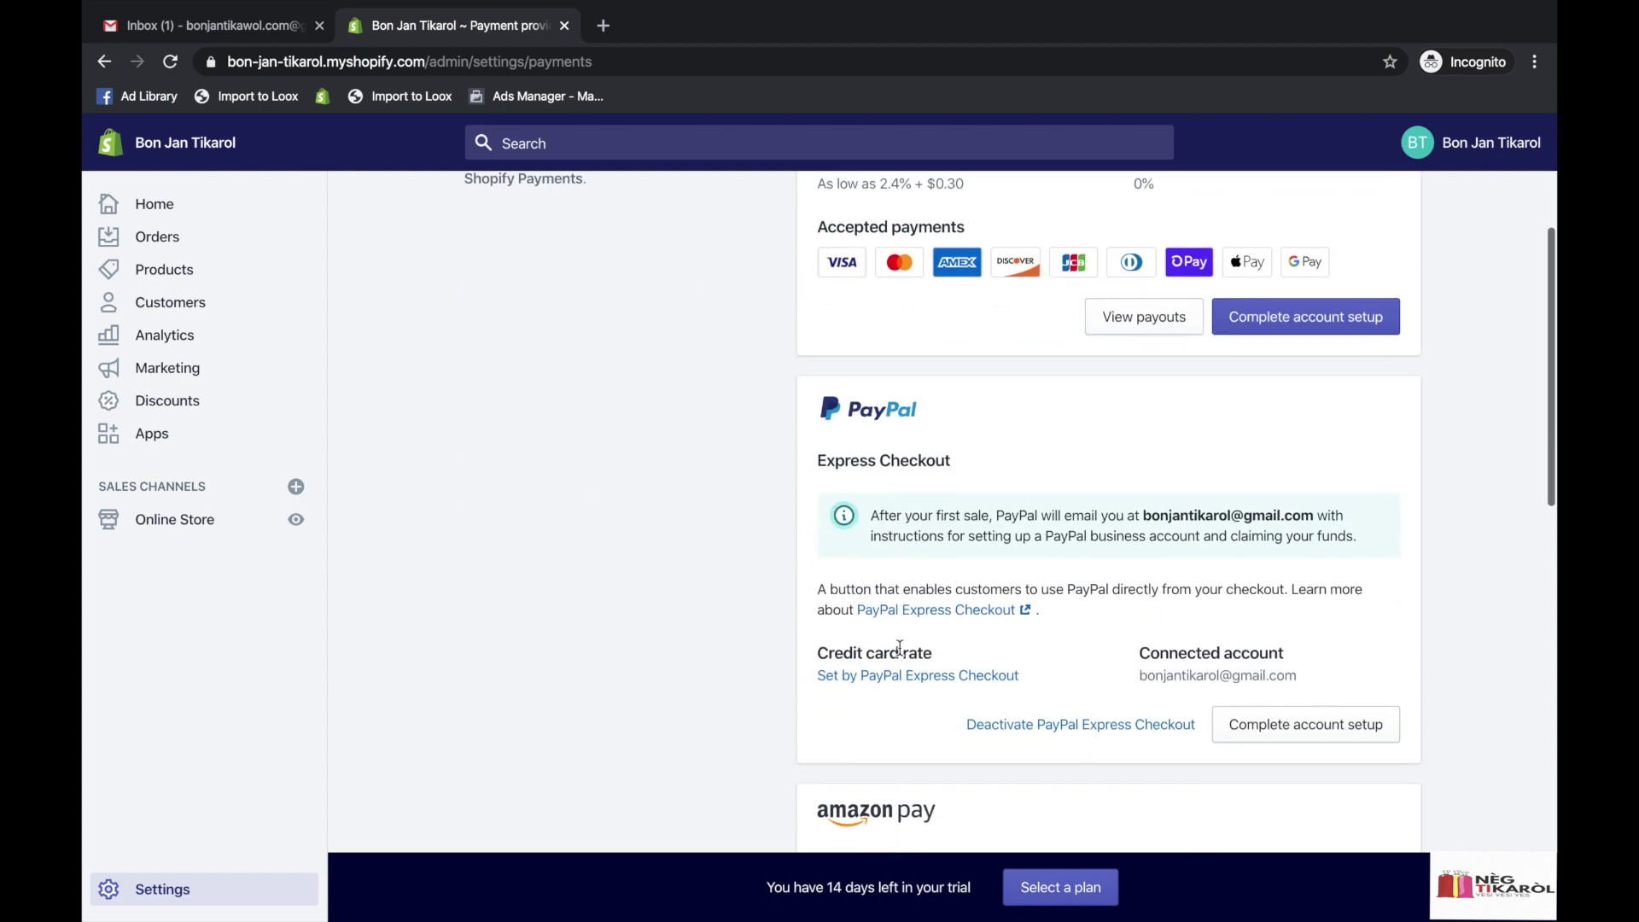
scroll(1179, 688, down, 1)
scroll(1182, 687, down, 1)
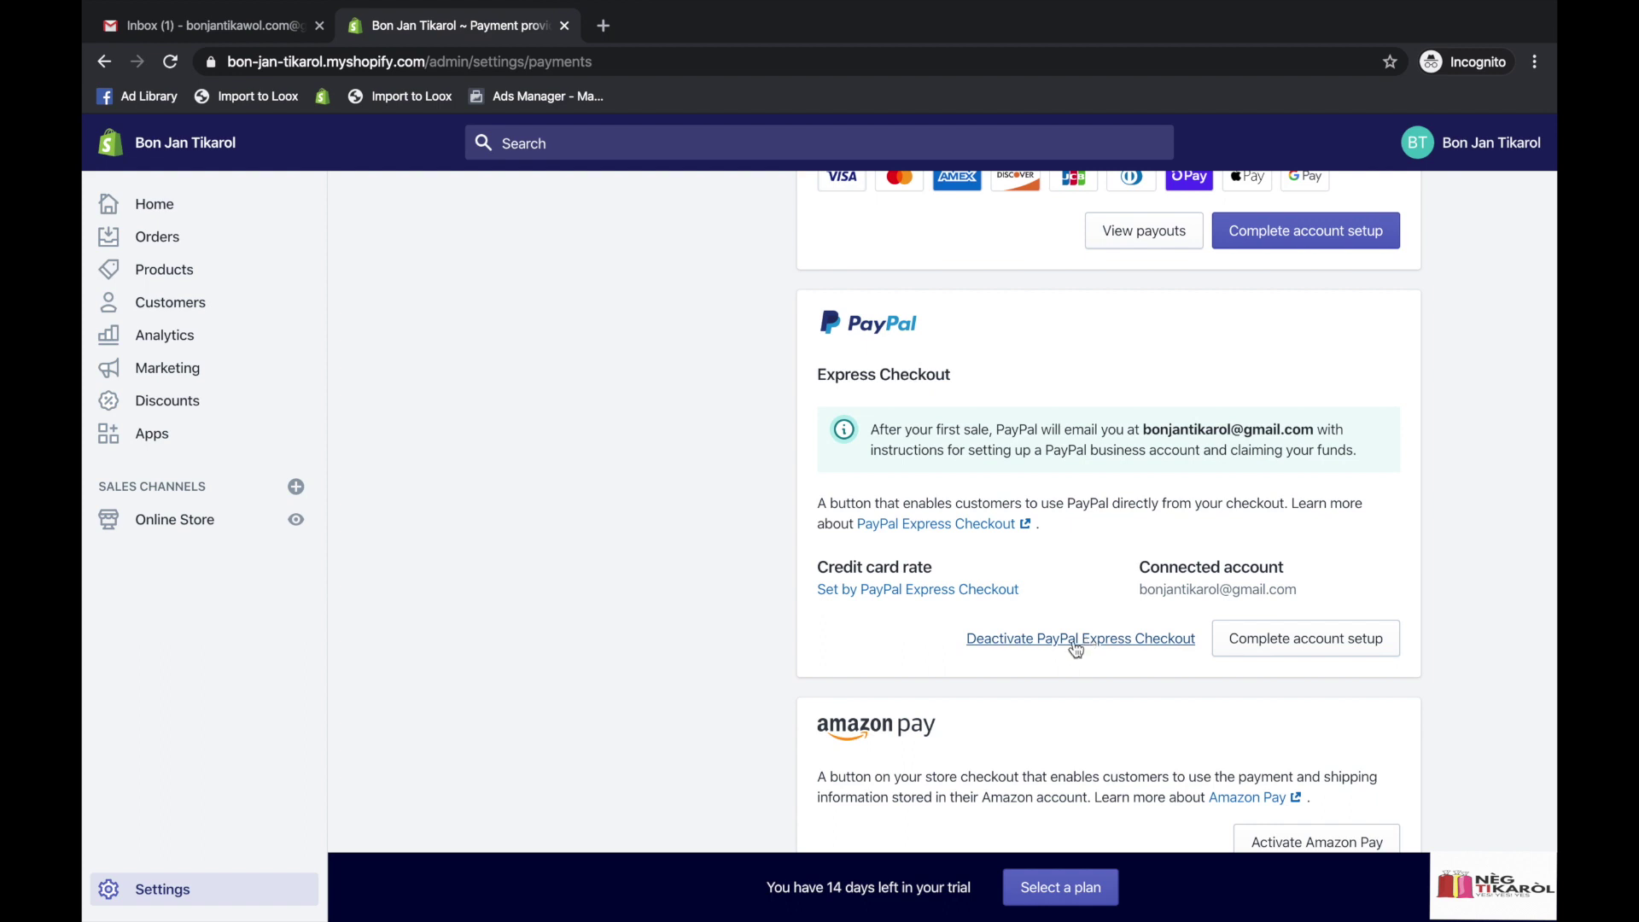
scroll(1110, 615, down, 3)
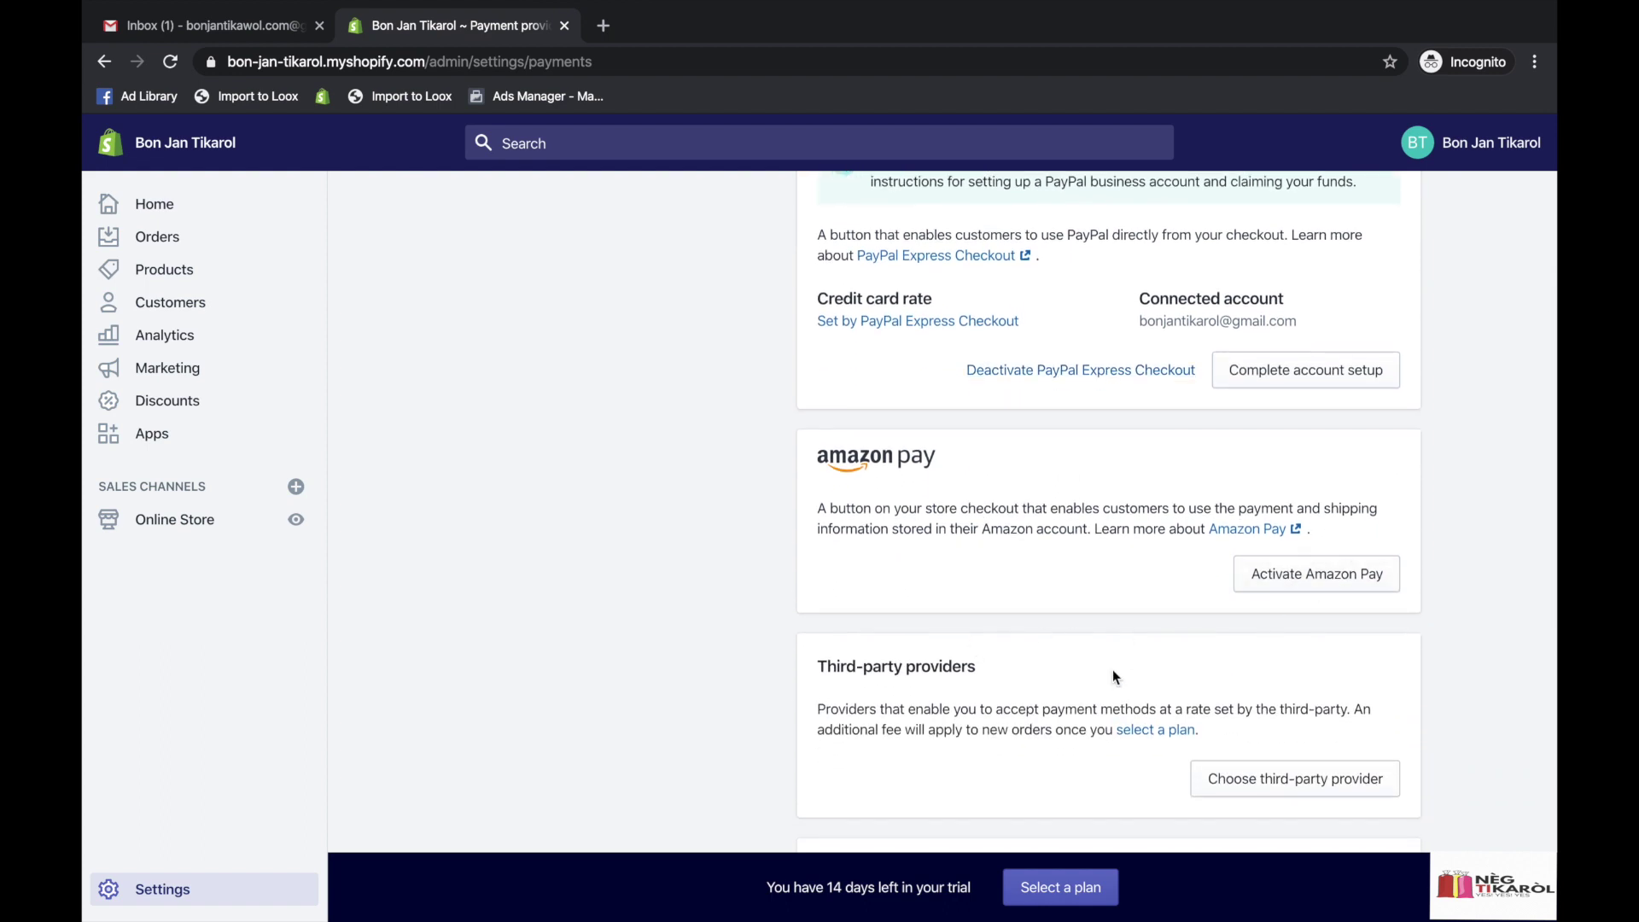
scroll(1113, 670, down, 3)
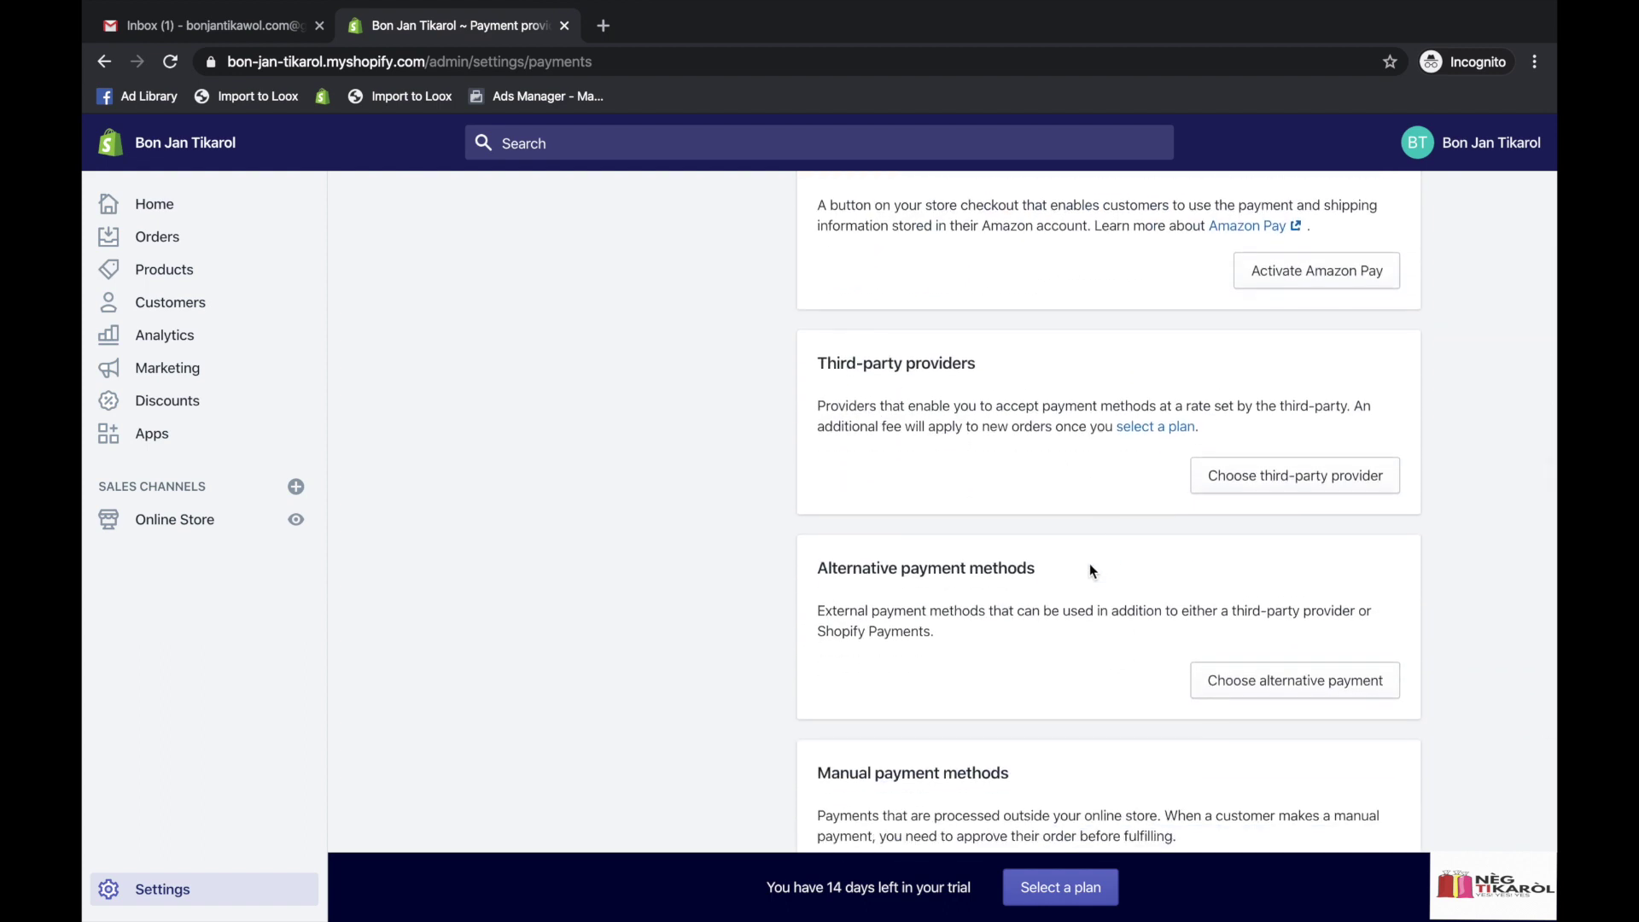
scroll(1067, 568, down, 6)
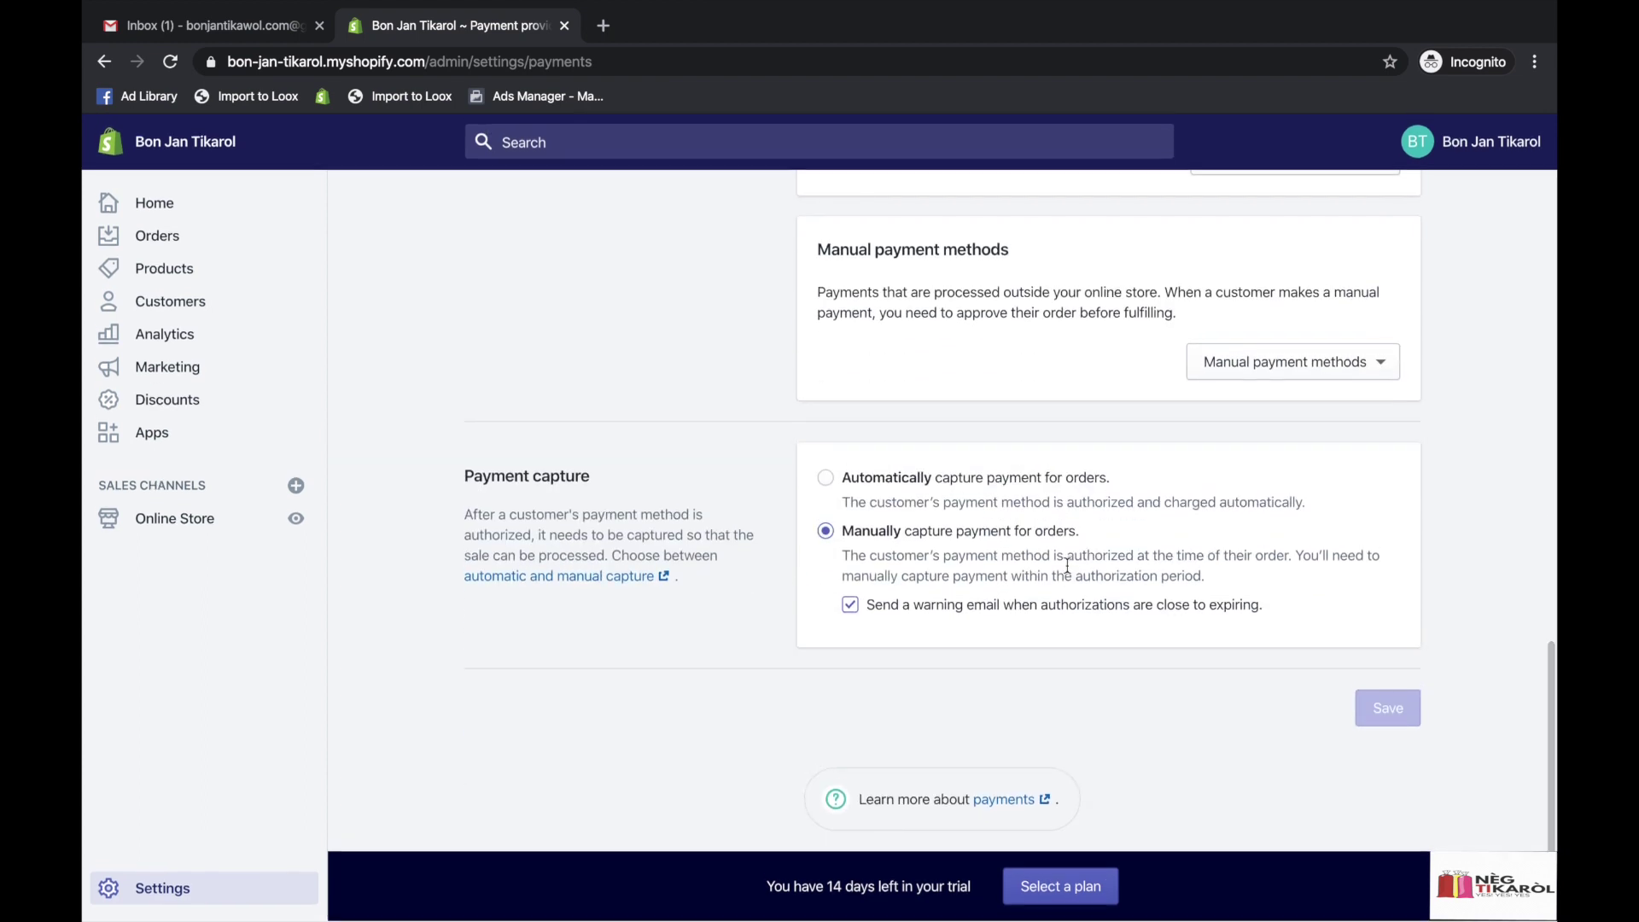
Try automatic payment capture for orders and switch back to manual capture.
scroll(1067, 568, up, 2)
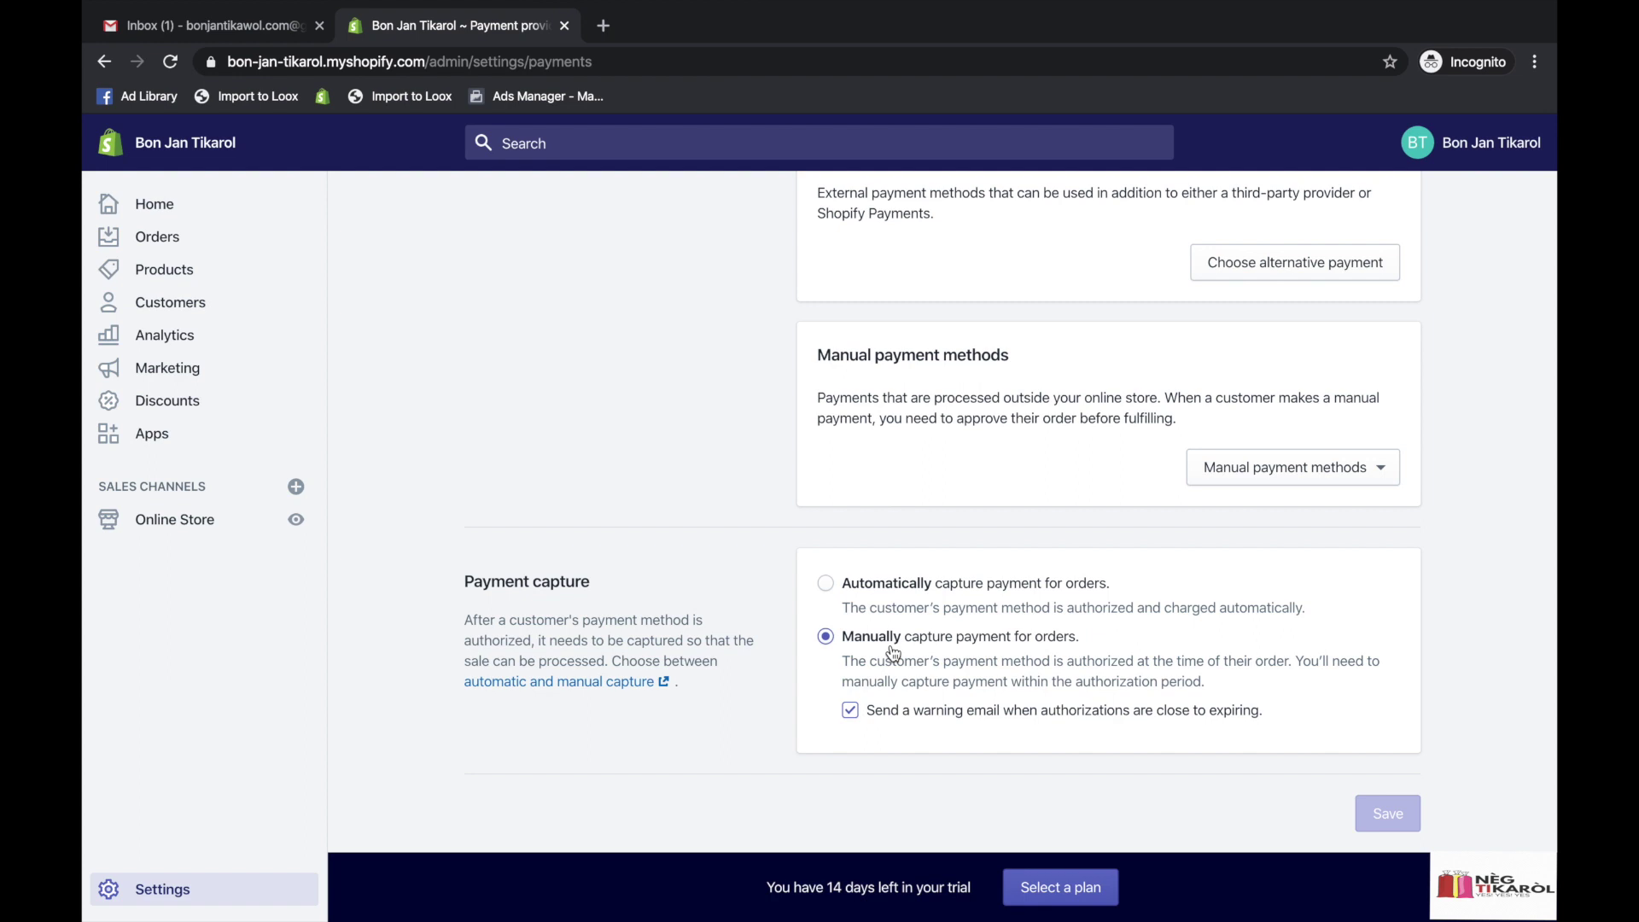
click(827, 584)
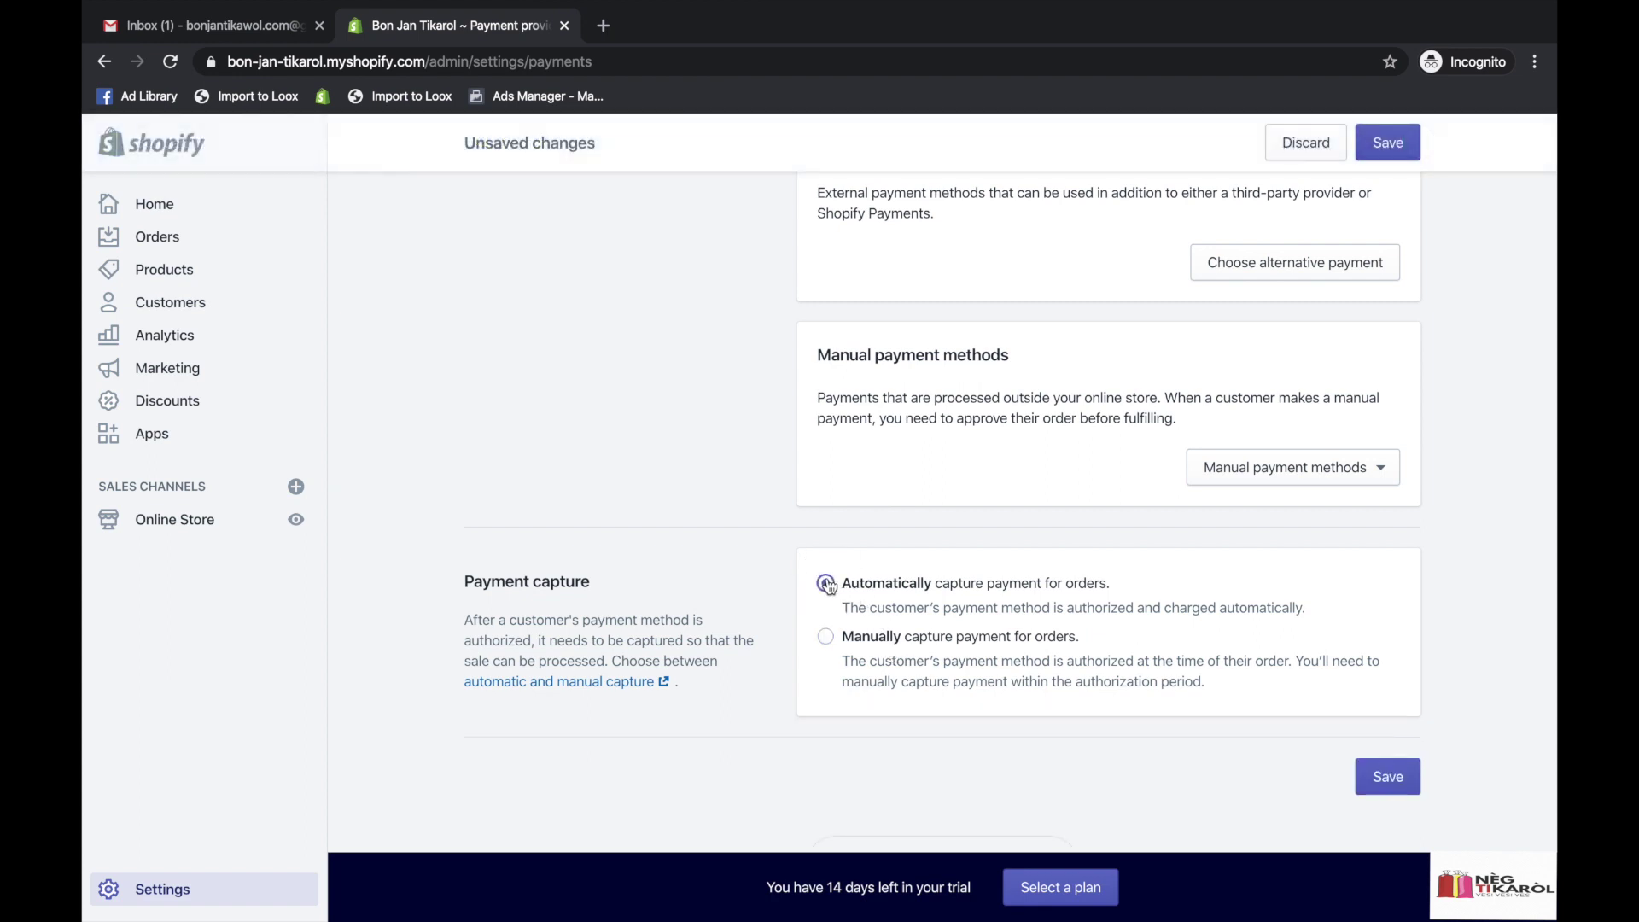
click(827, 640)
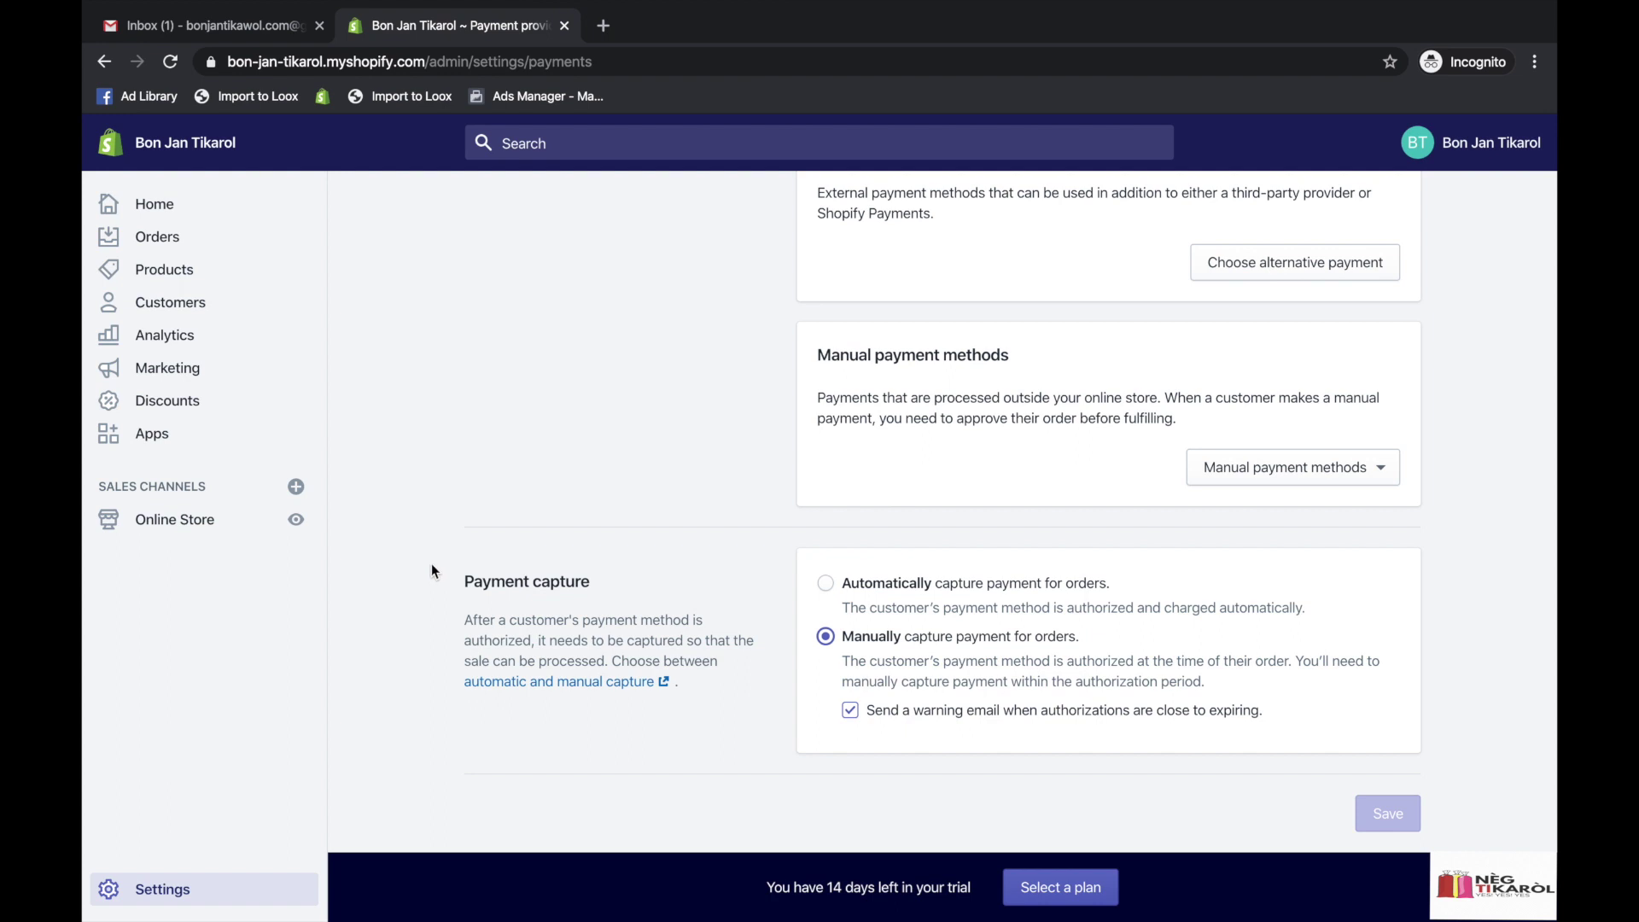
Review the store details and store address in the General settings.
scroll(460, 494, up, 15)
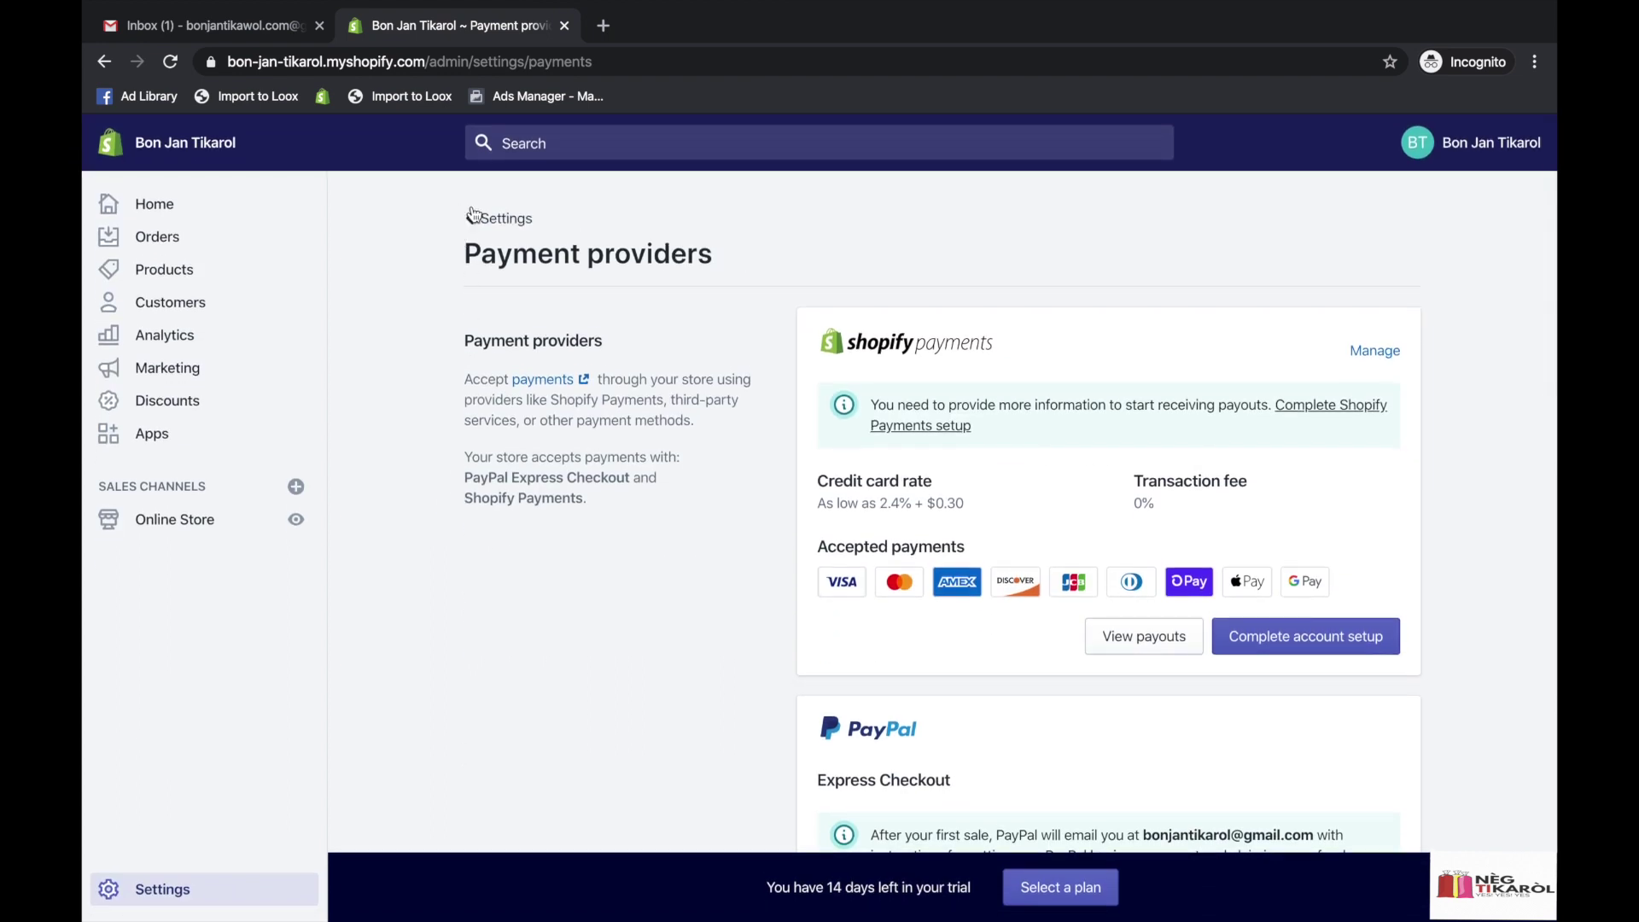
click(469, 215)
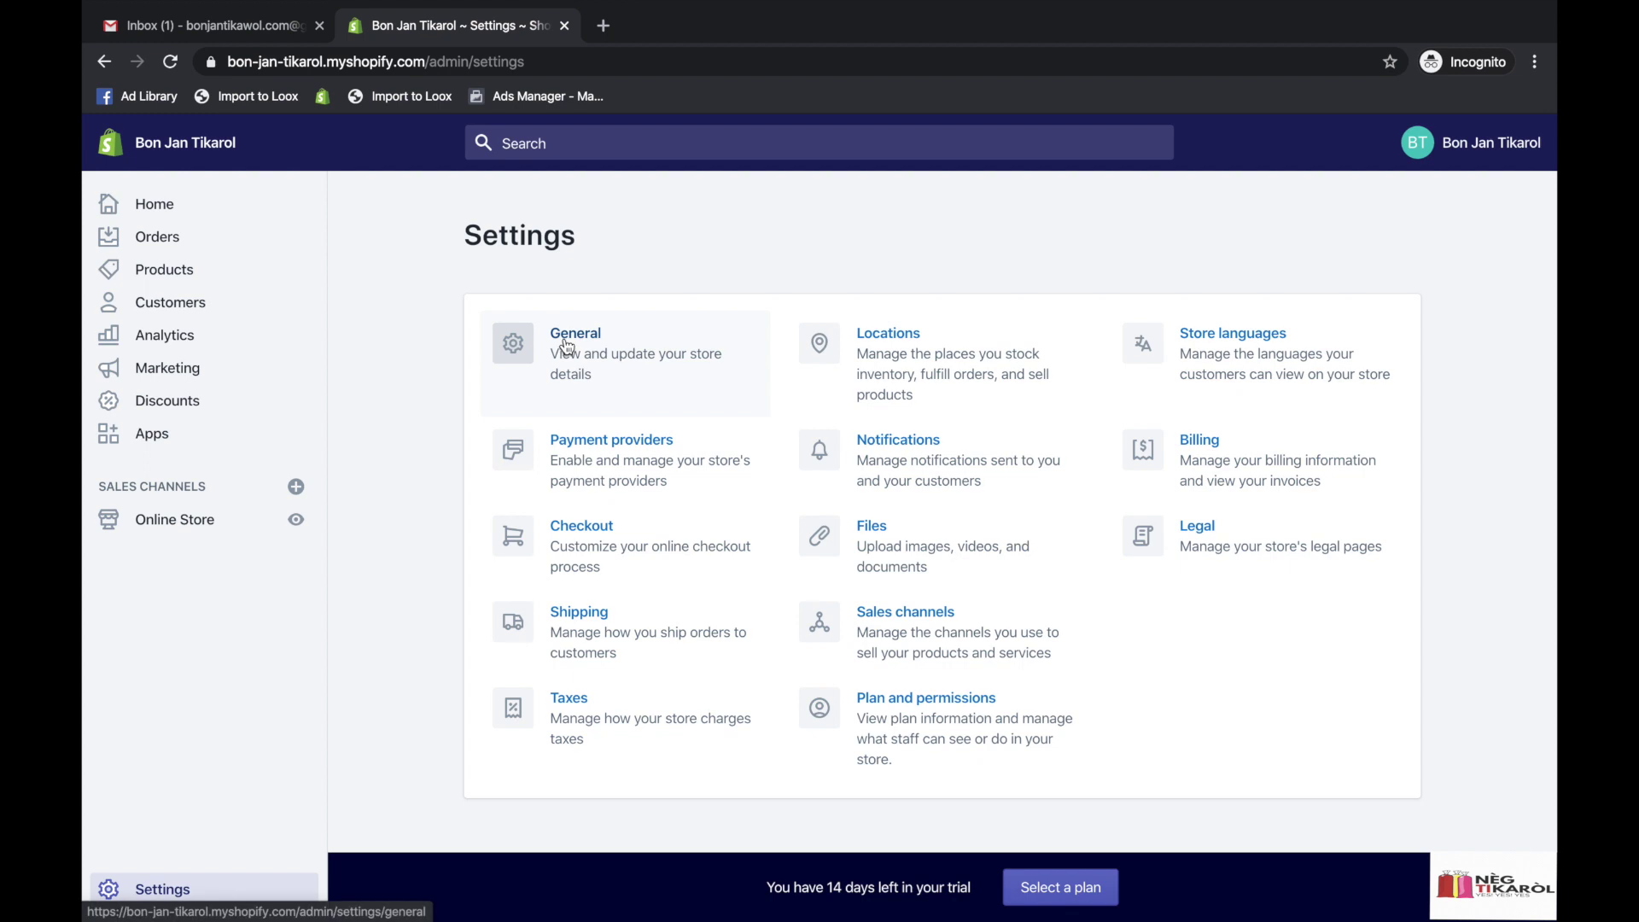
click(563, 345)
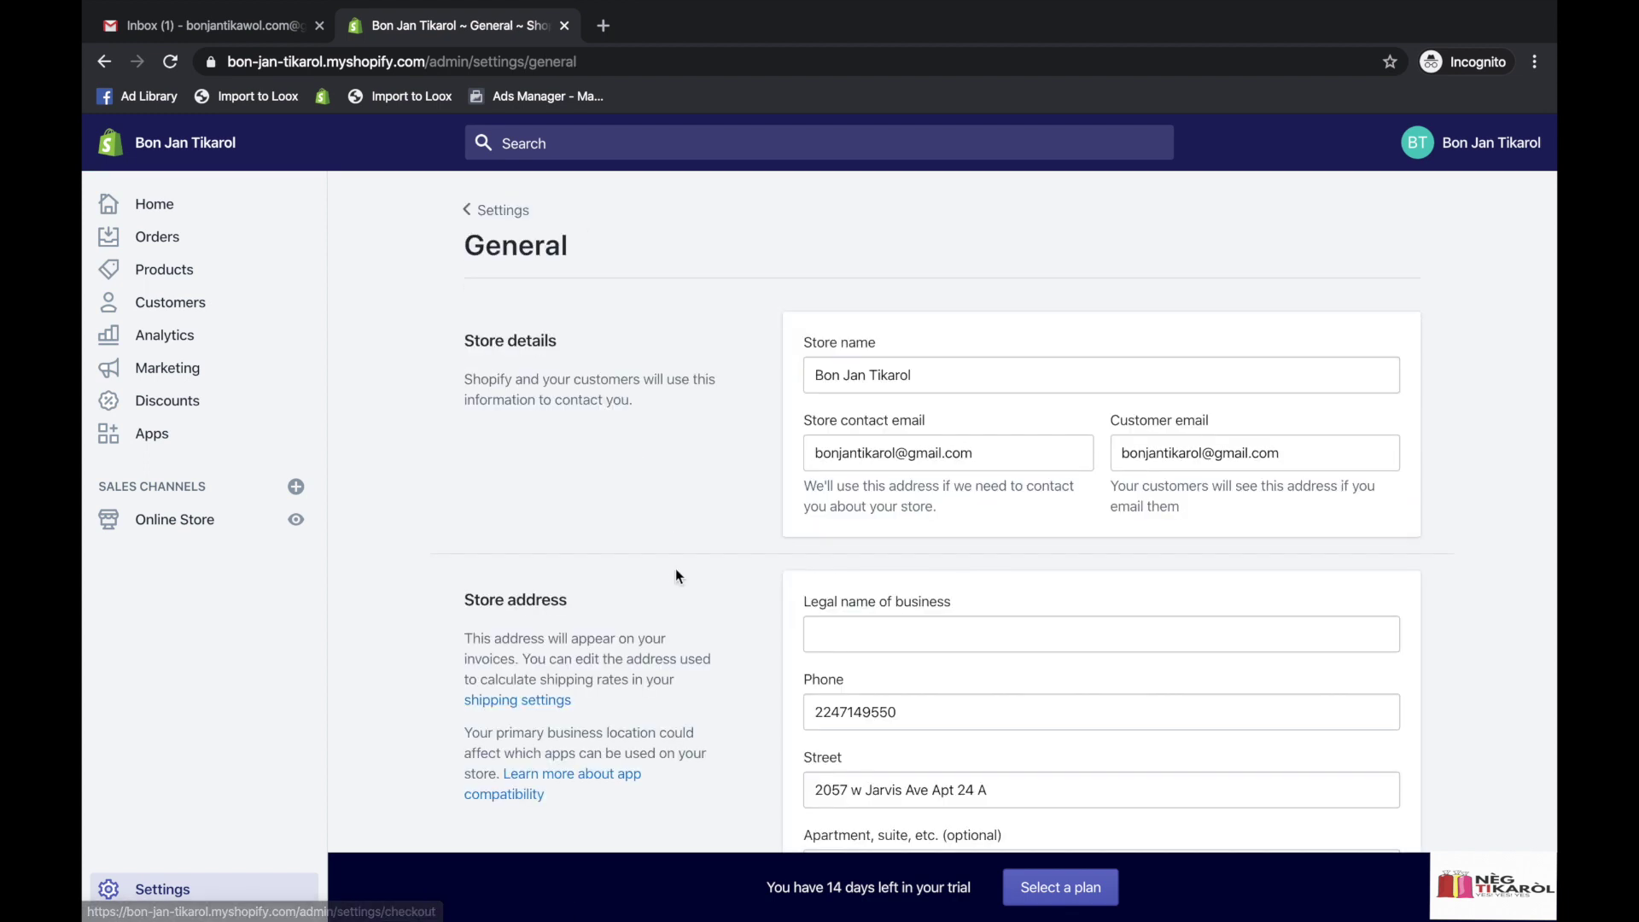
scroll(879, 480, down, 2)
scroll(879, 481, up, 3)
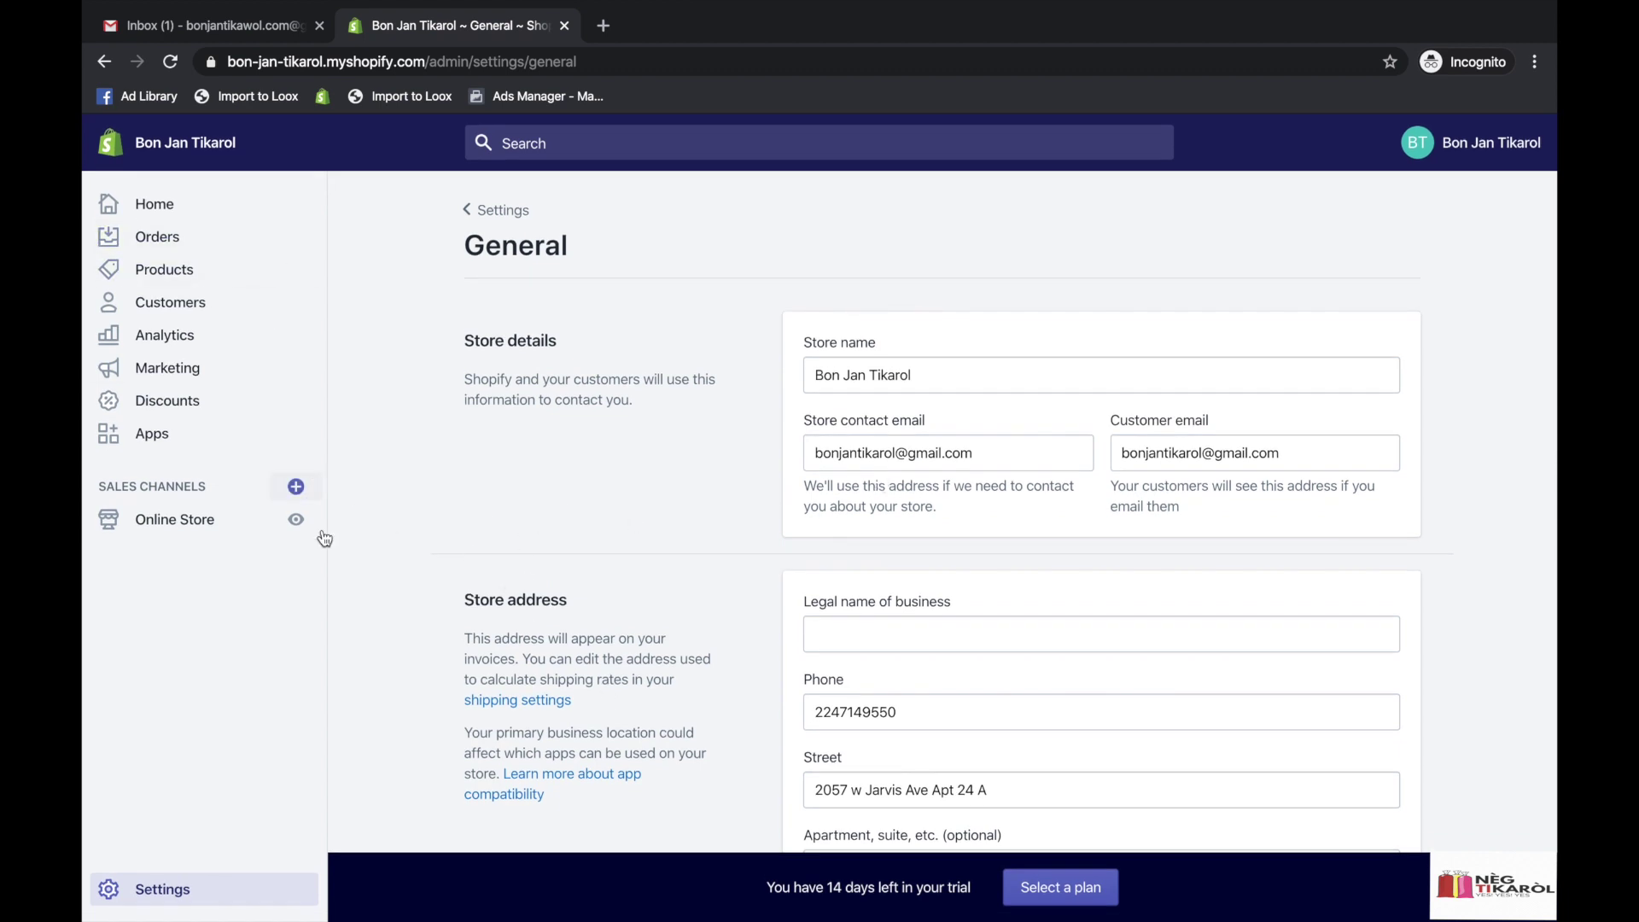
Open the general shipping rates for management and bring up the domestic United States zone.
click(167, 899)
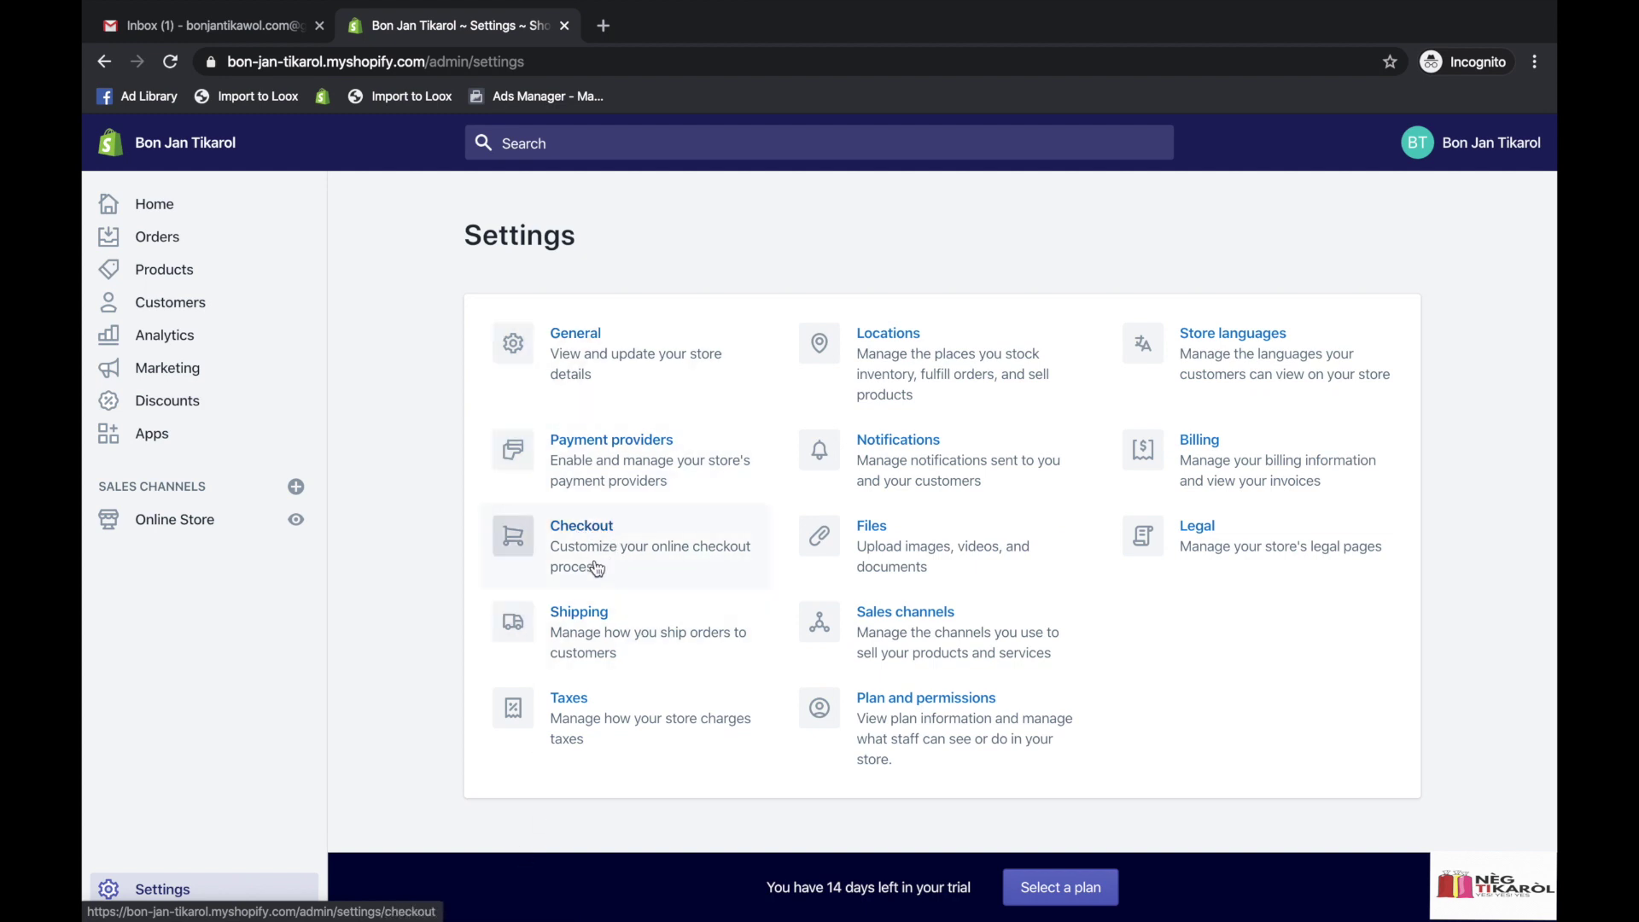
click(589, 617)
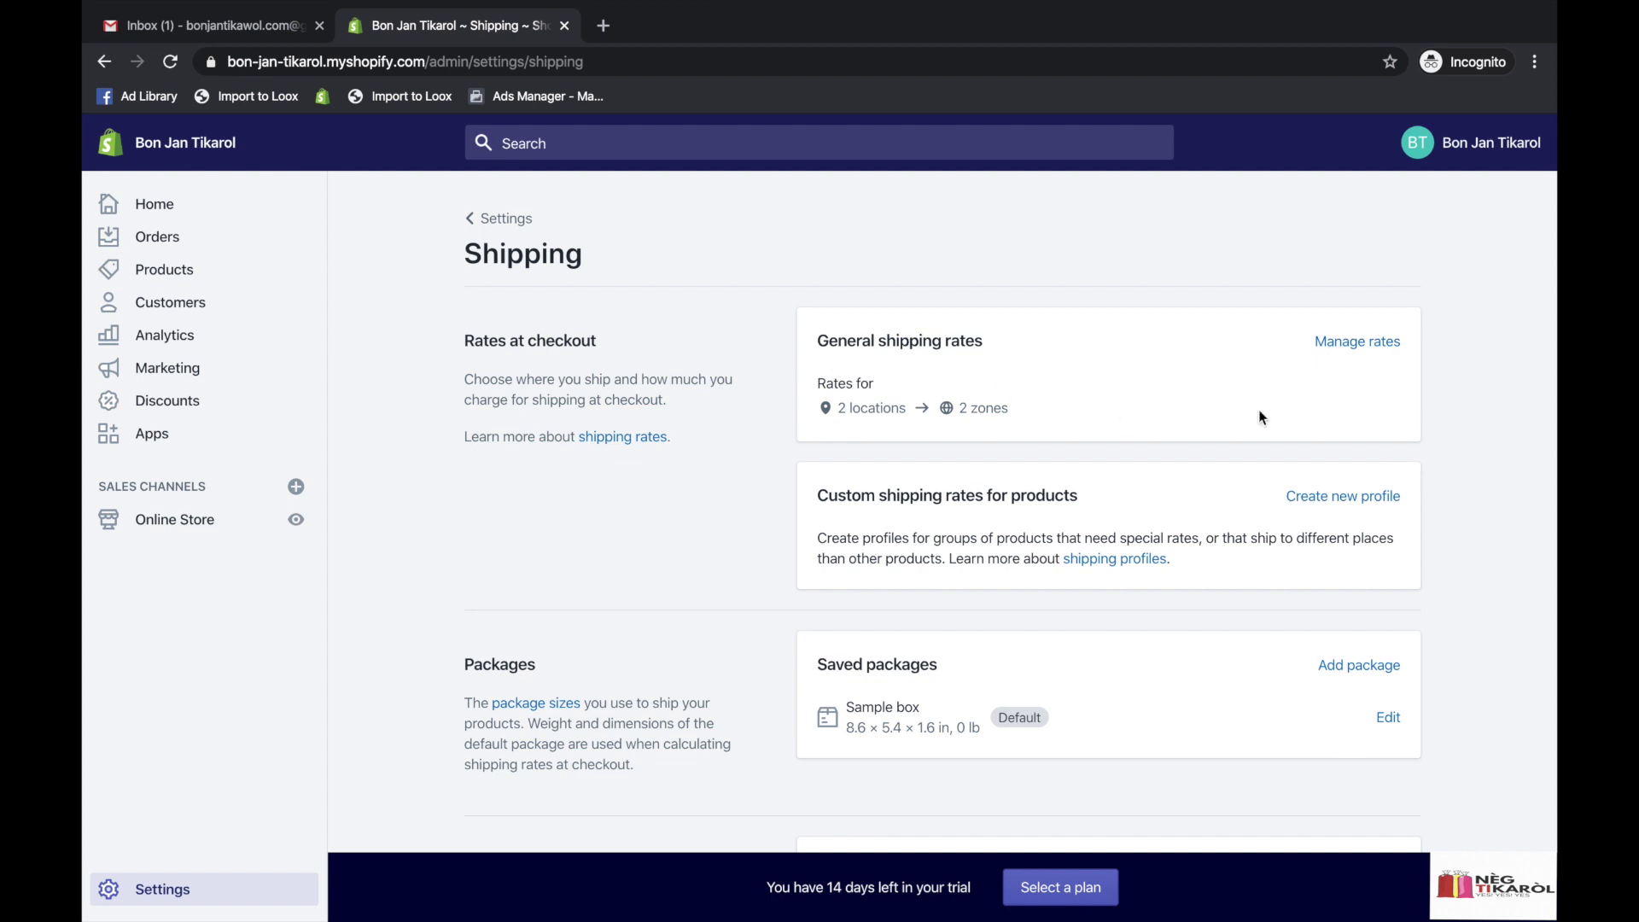
click(1359, 343)
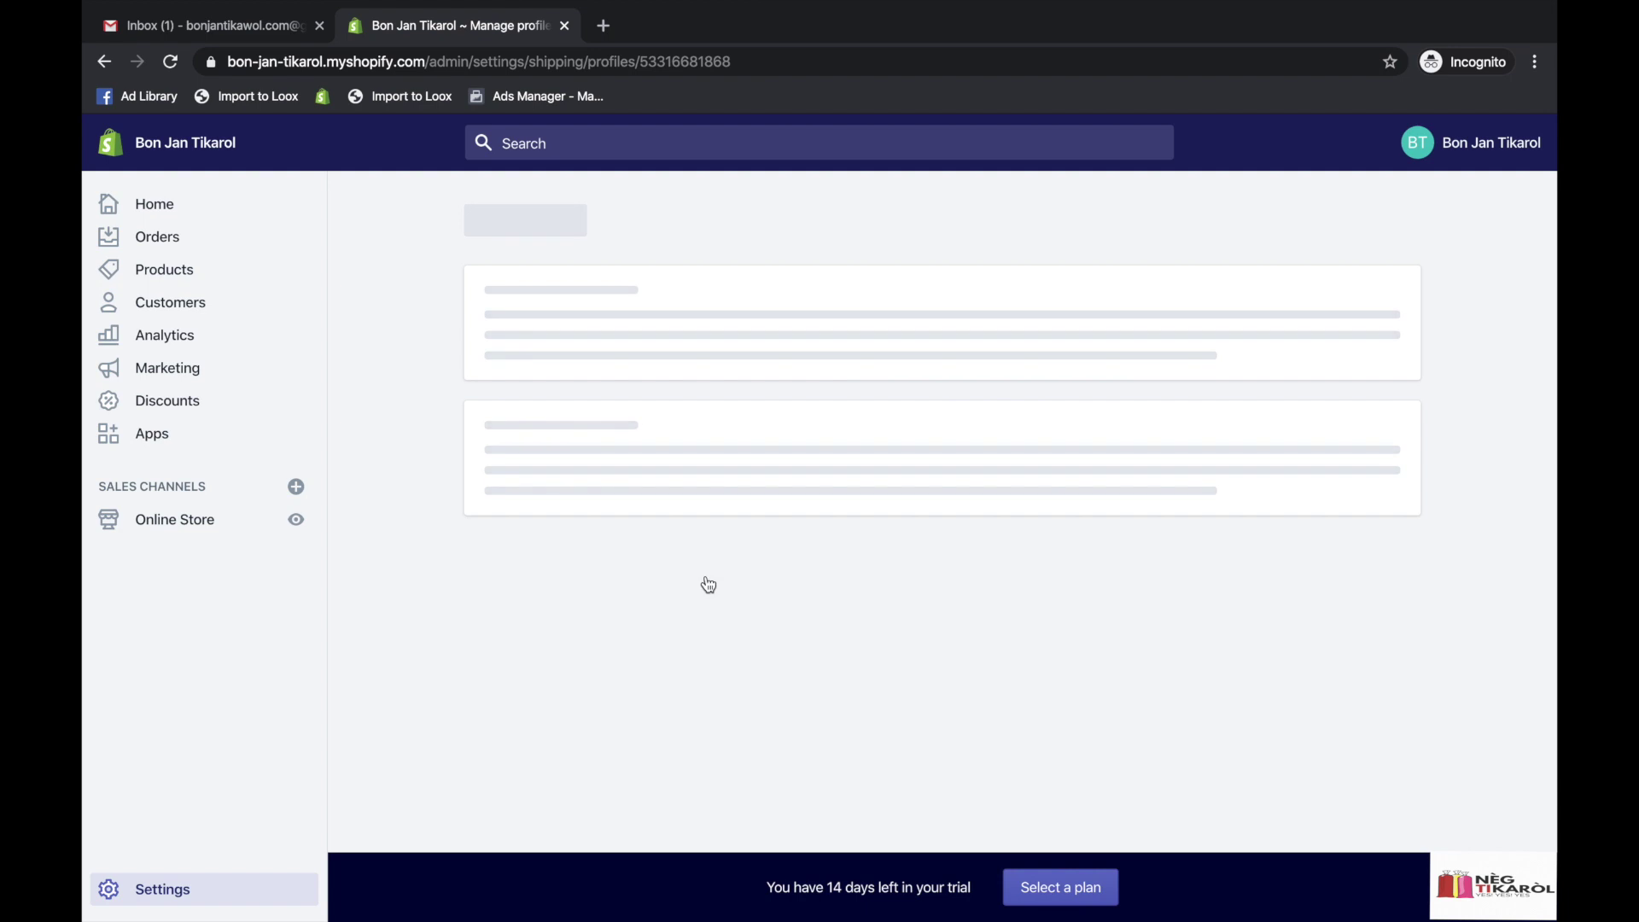
scroll(708, 583, down, 10)
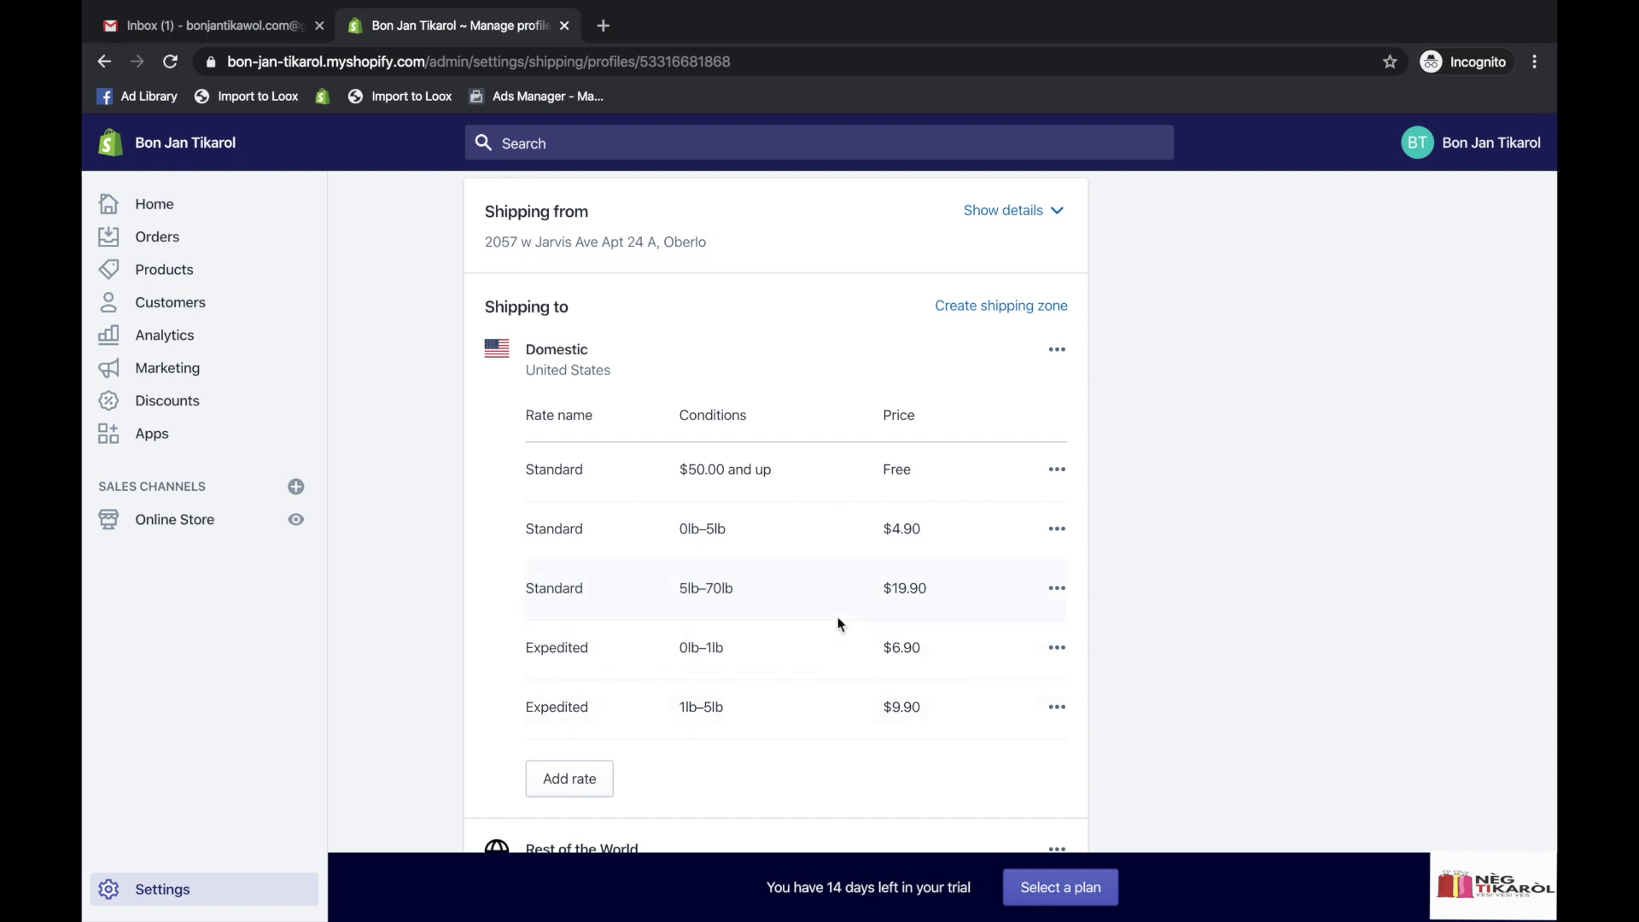
Edit the free Standard domestic rate and set its minimum order price to $40.00.
click(1048, 474)
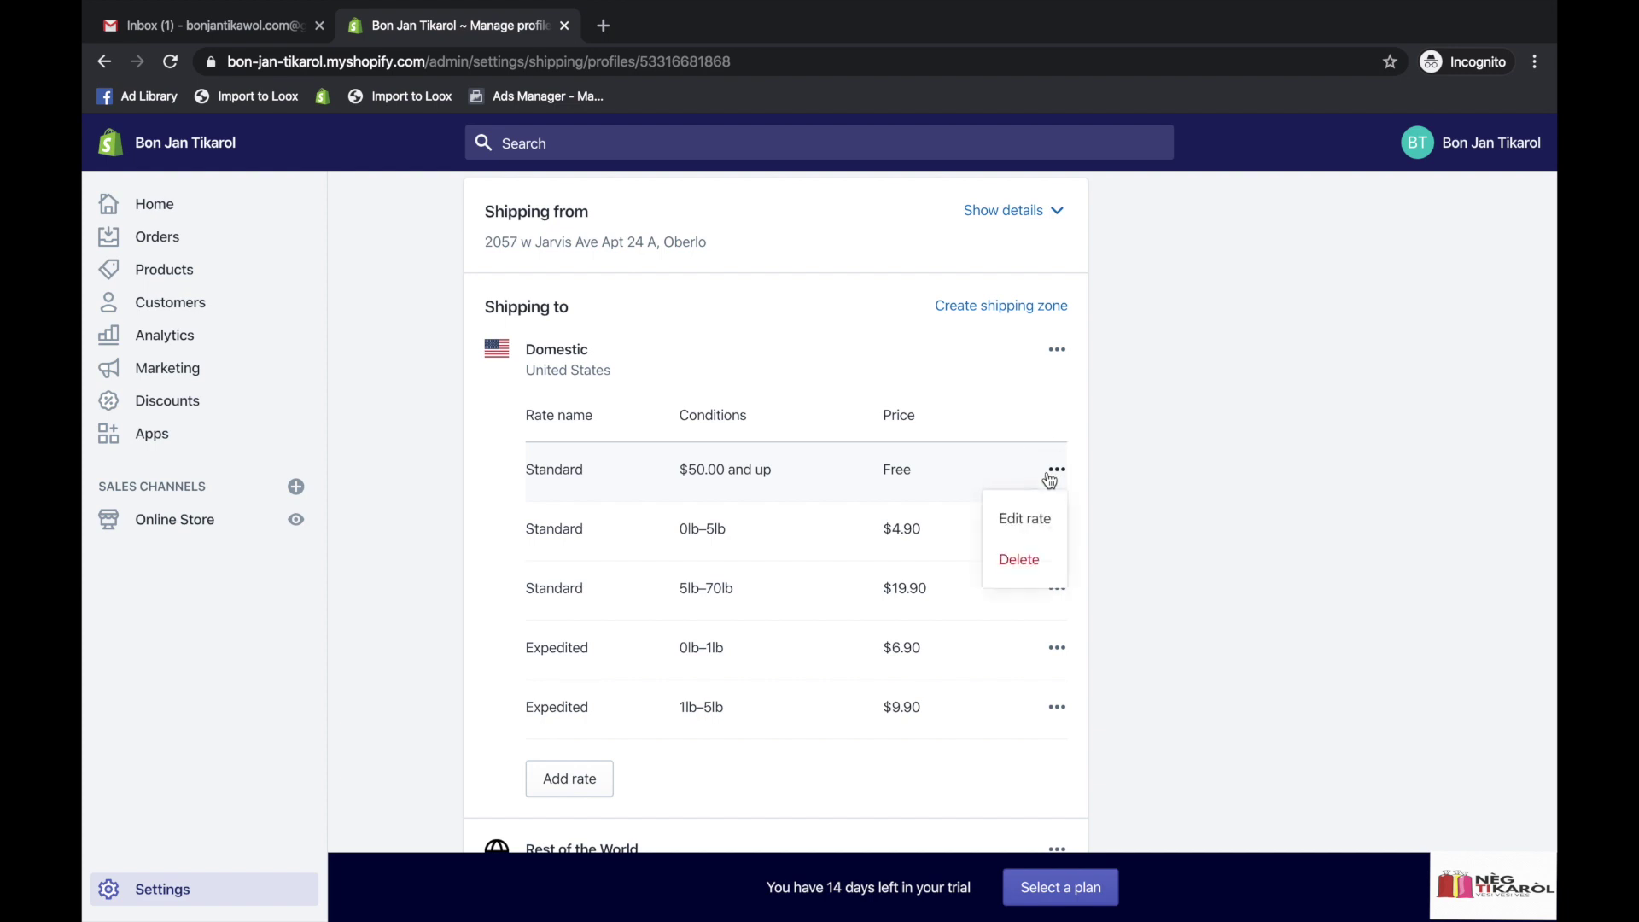
click(1033, 519)
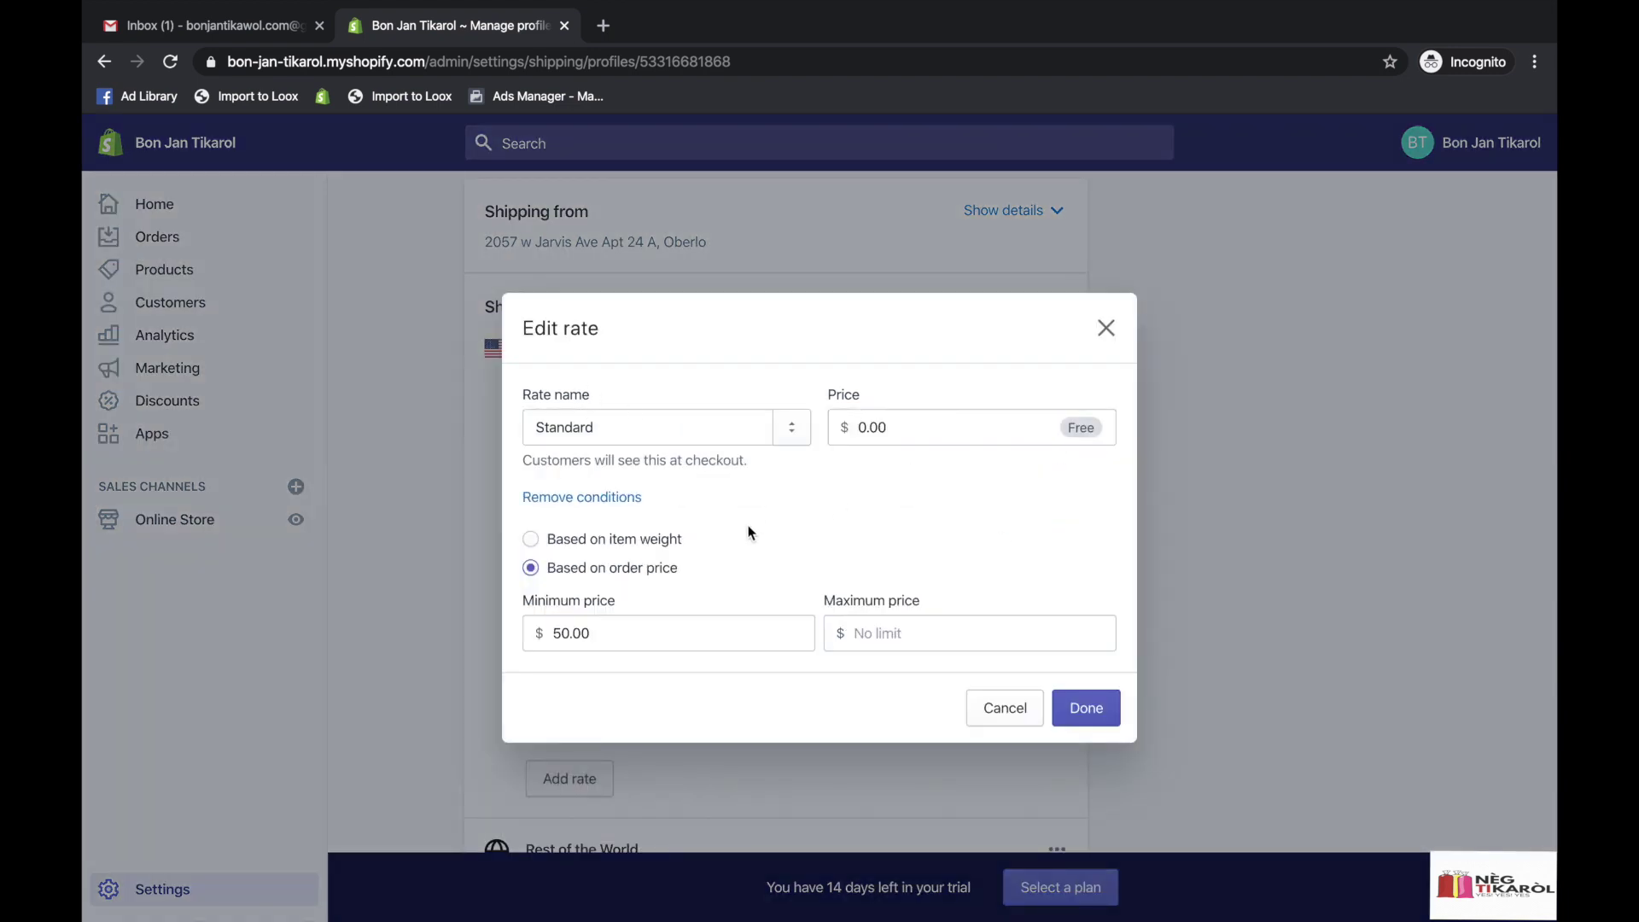
click(560, 631)
key(BackSpace)
text(1)
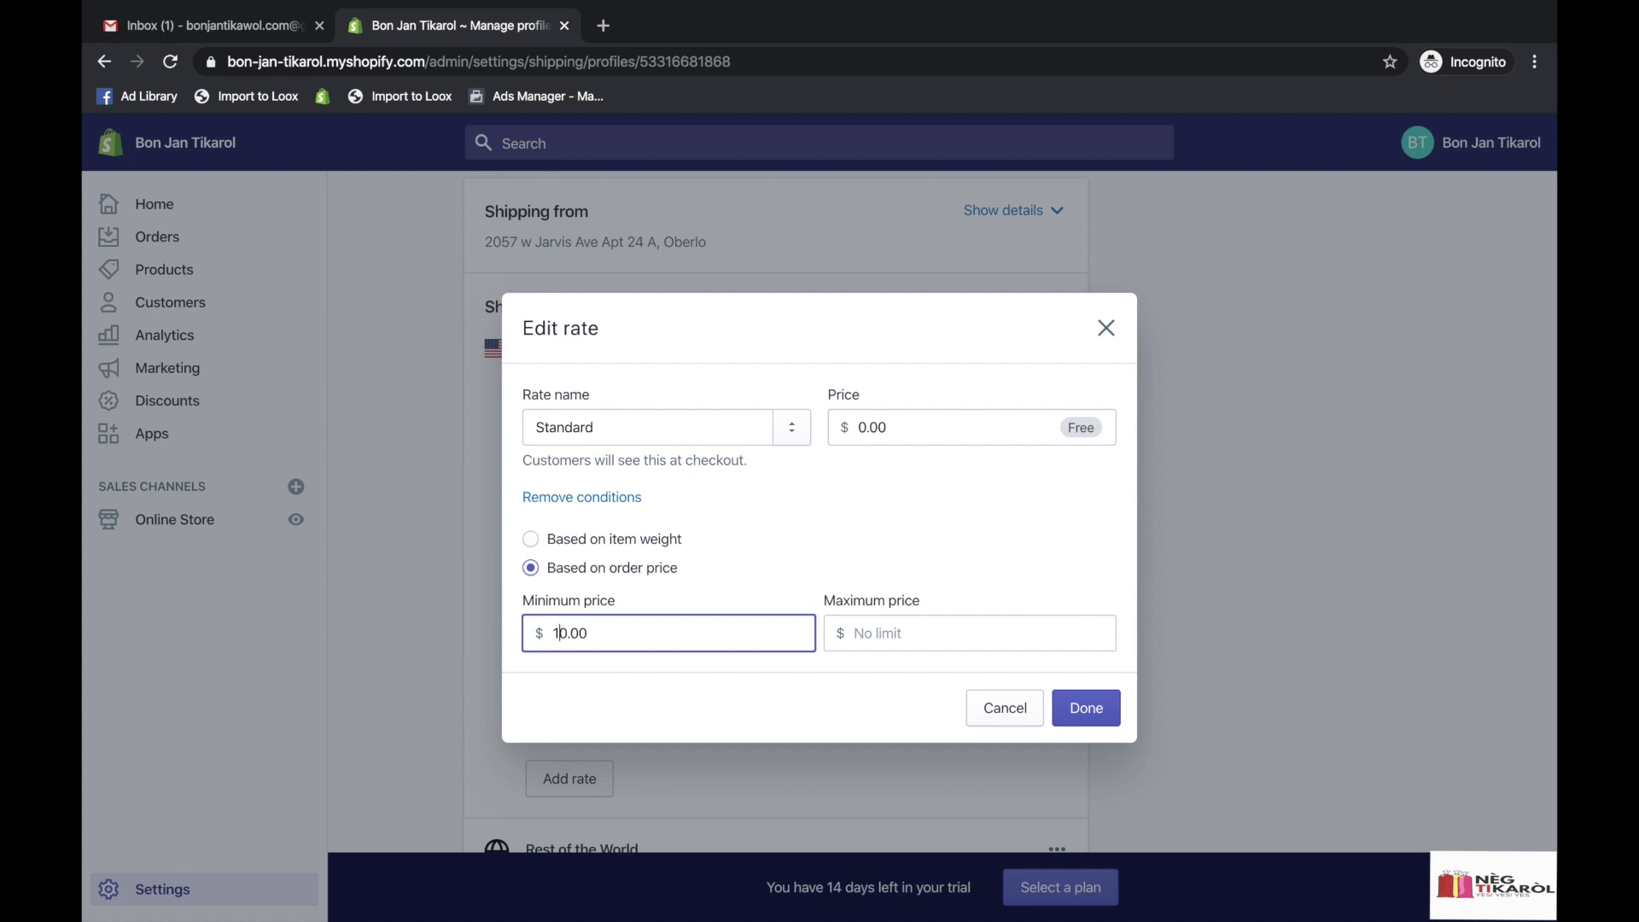
double_click(596, 634)
click(596, 634)
key(BackSpace)
key(BackSpace)
key(BackSpace)
key(BackSpace)
key(BackSpace)
text(40.)
Set the free Standard rate's maximum order price to $60 and apply the rate changes.
click(875, 634)
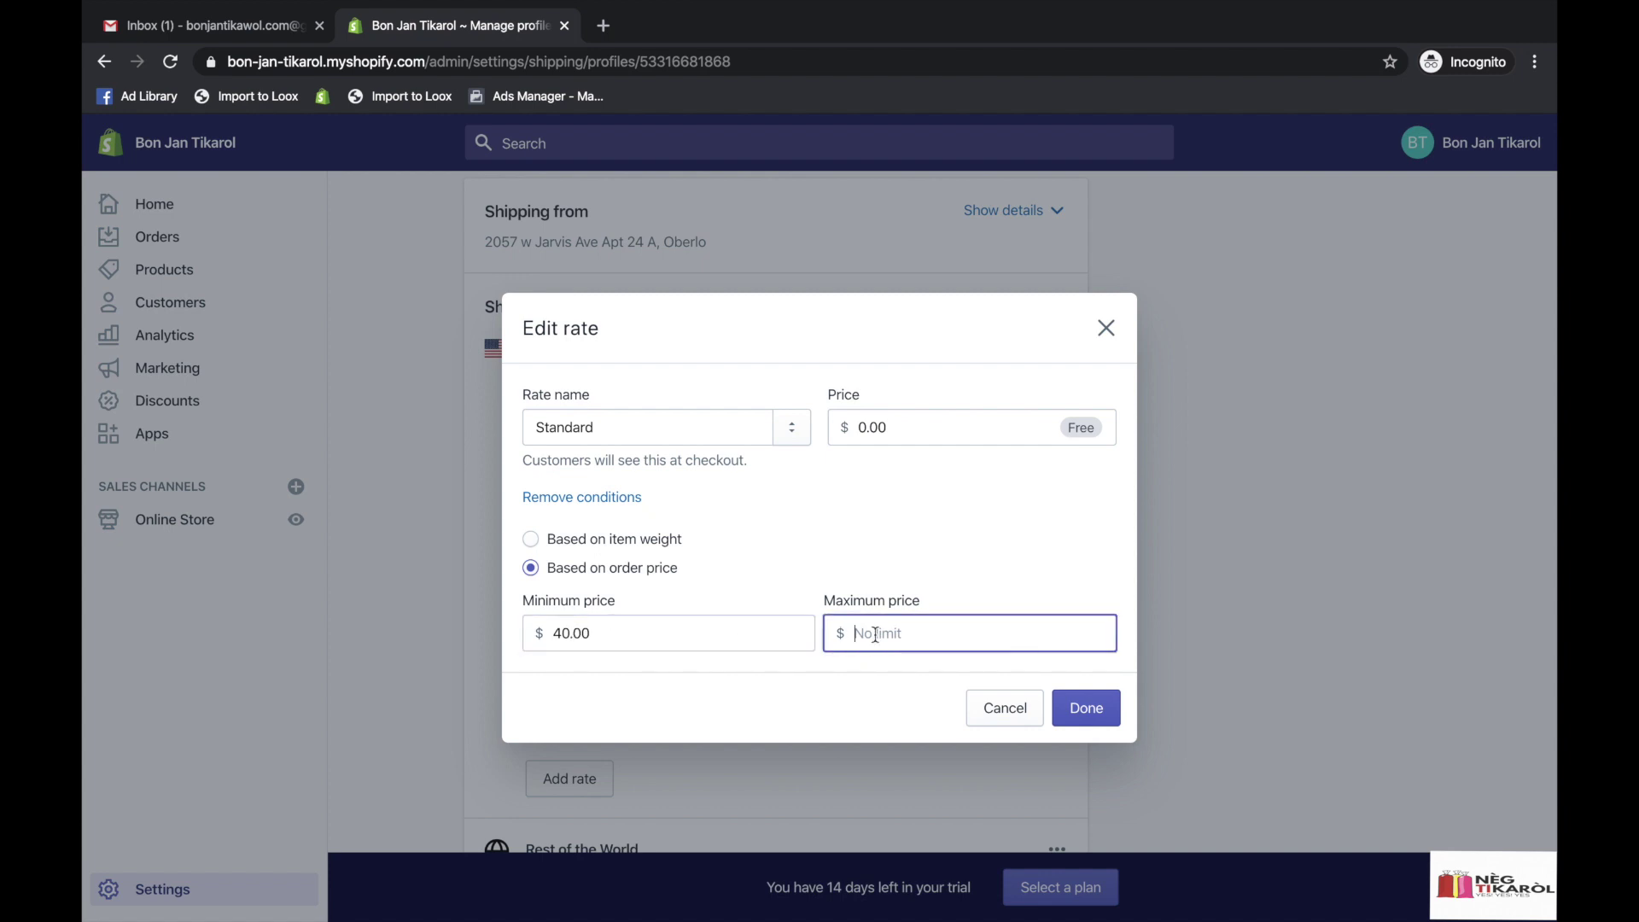
text(60)
click(1091, 709)
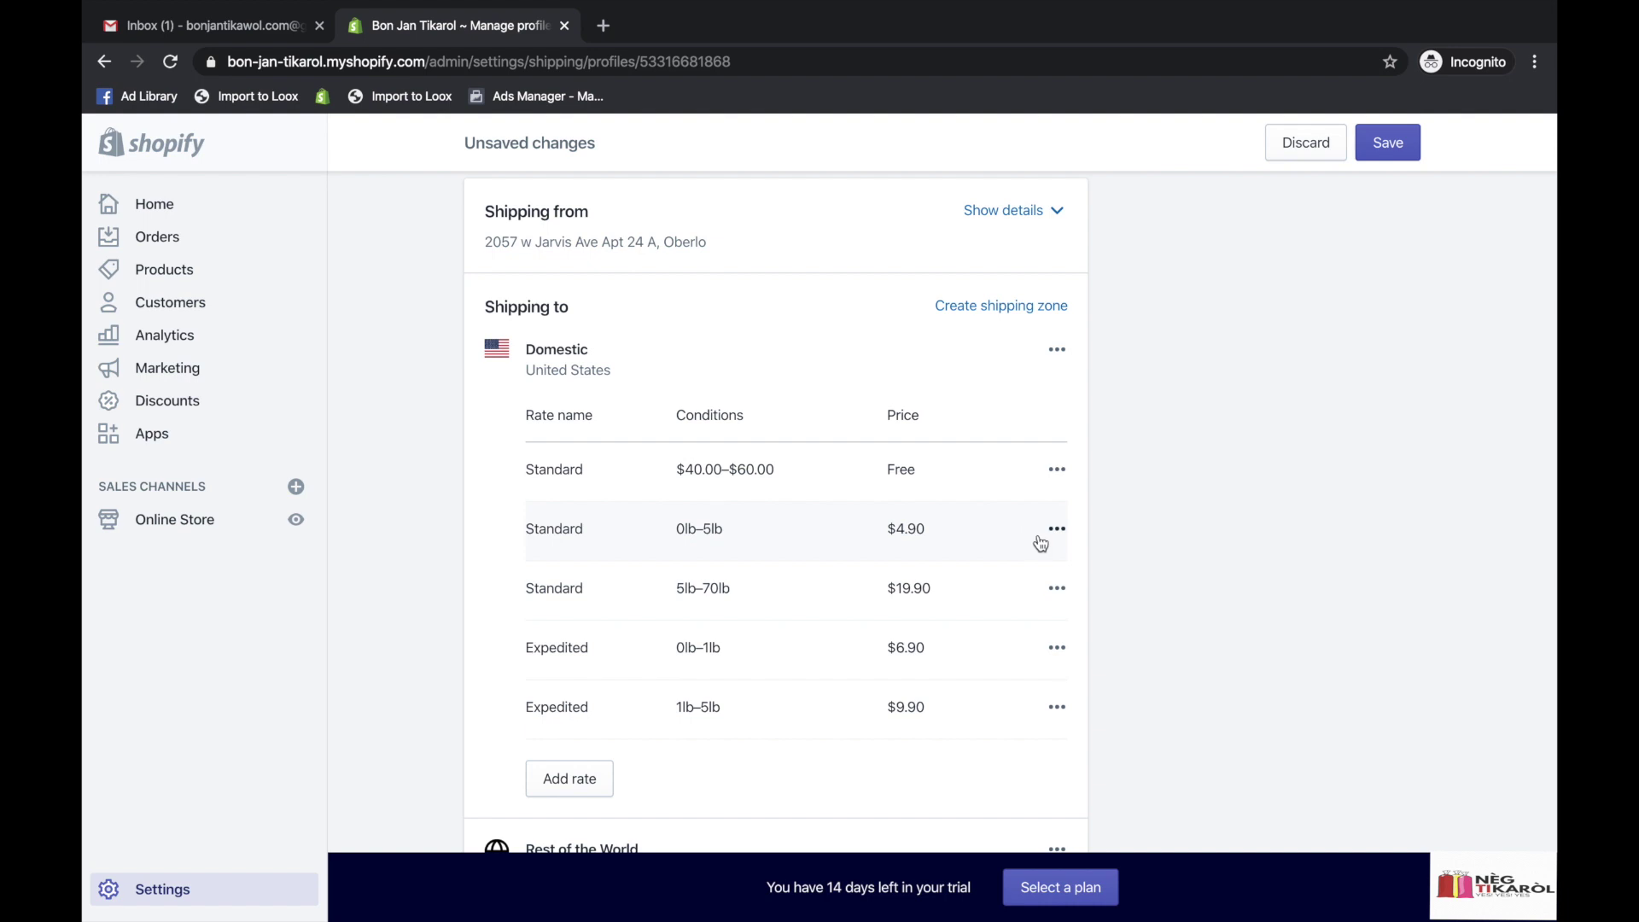
Edit the domestic Standard rate for 0lb–5lb and change its rate name to Expedited.
click(1058, 539)
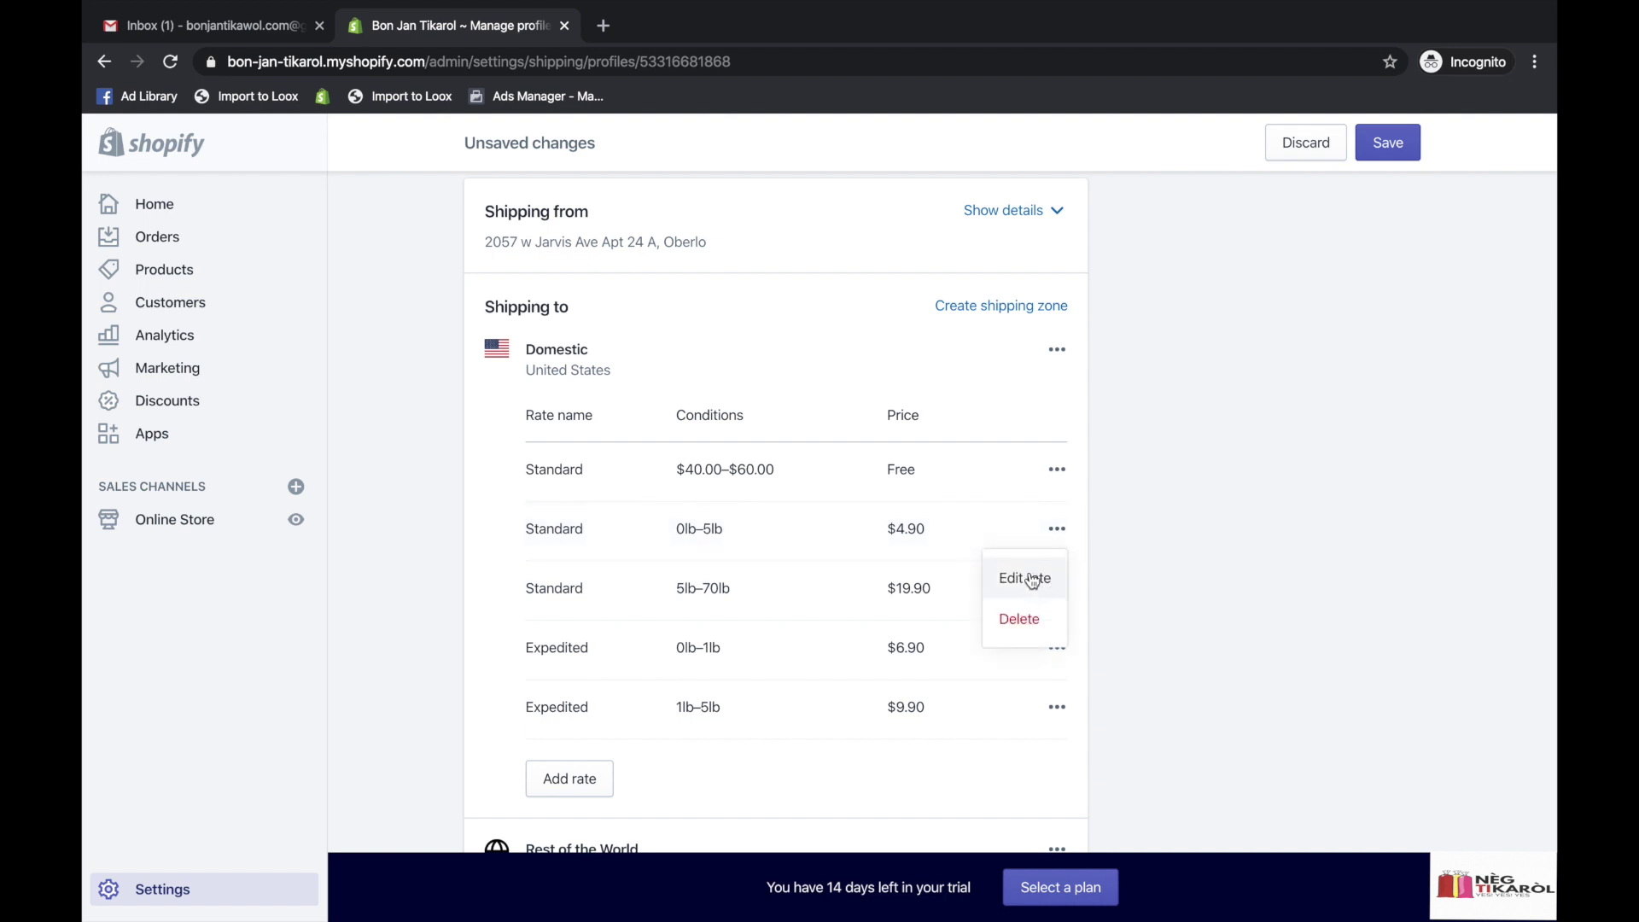
click(1032, 580)
click(793, 442)
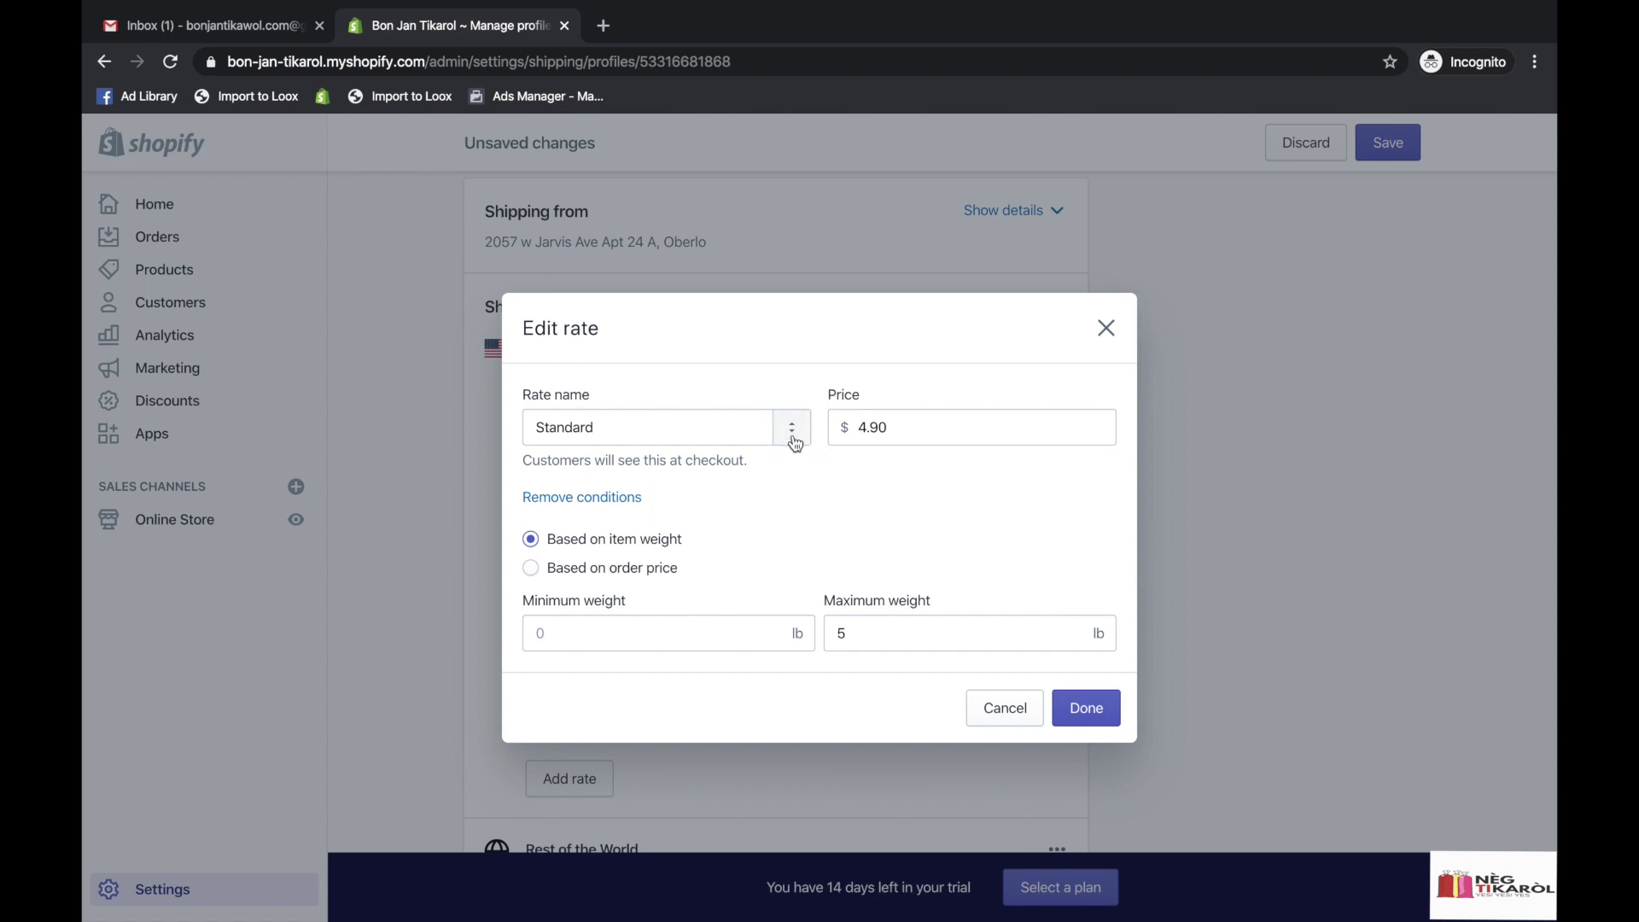
click(792, 437)
click(792, 435)
click(647, 512)
click(802, 446)
click(792, 426)
click(678, 428)
click(842, 501)
click(865, 427)
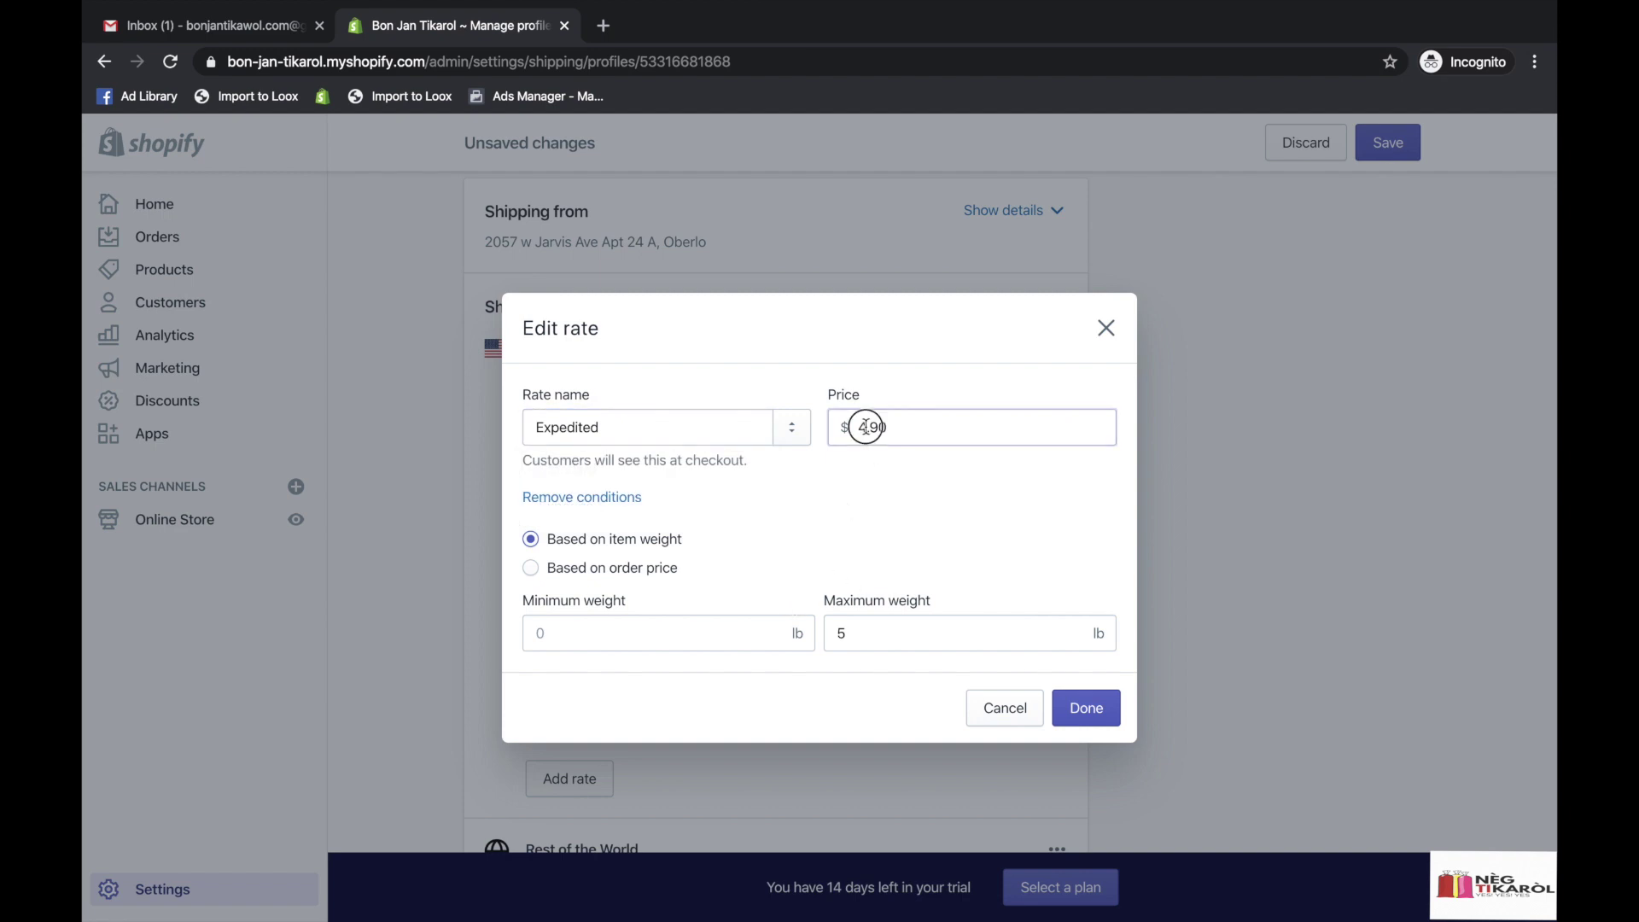
Set the $4.90 Expedited rate's minimum weight to 70 lb and maximum weight to 105 lb, and apply the changes.
click(578, 642)
text(70)
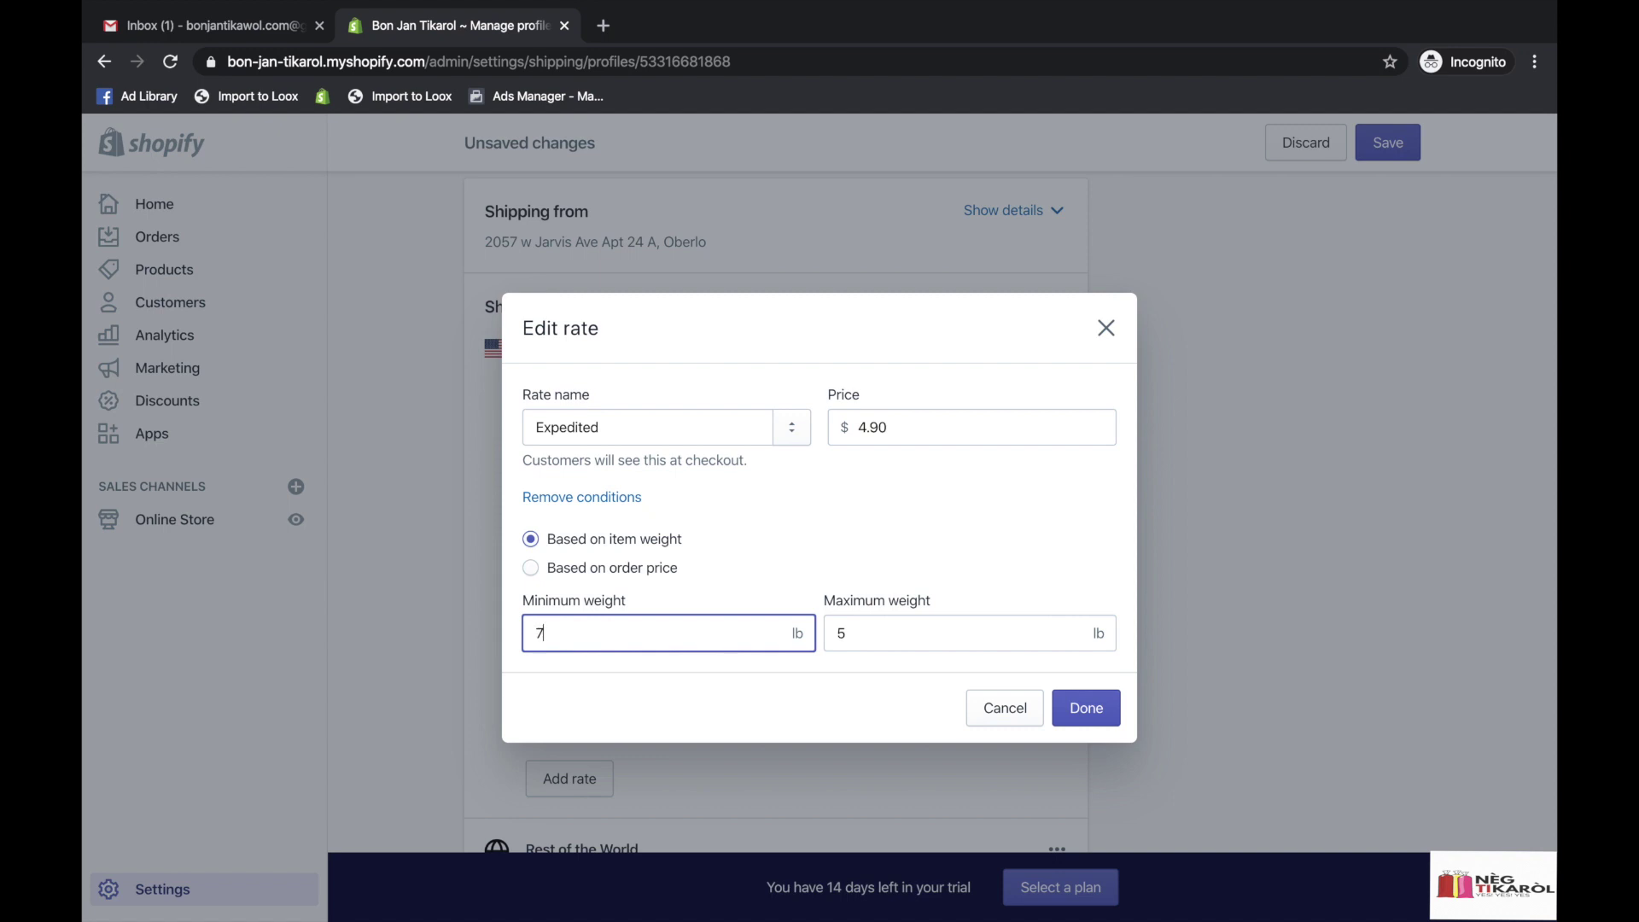
click(839, 642)
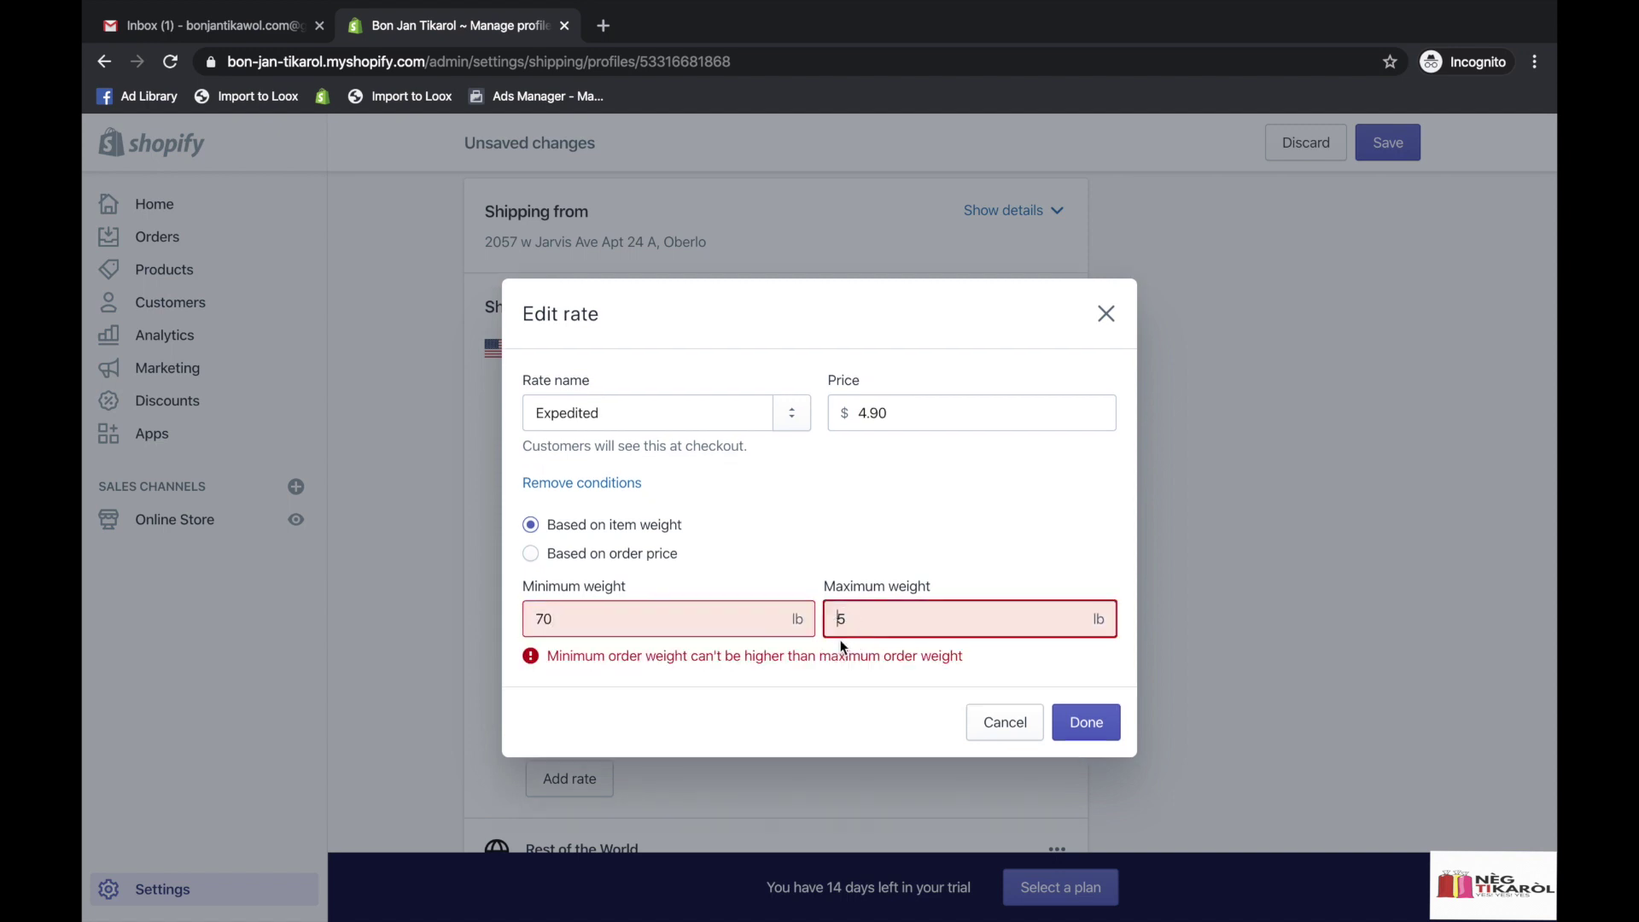
text(10)
key(BackSpace)
text(0)
click(1095, 734)
click(1093, 725)
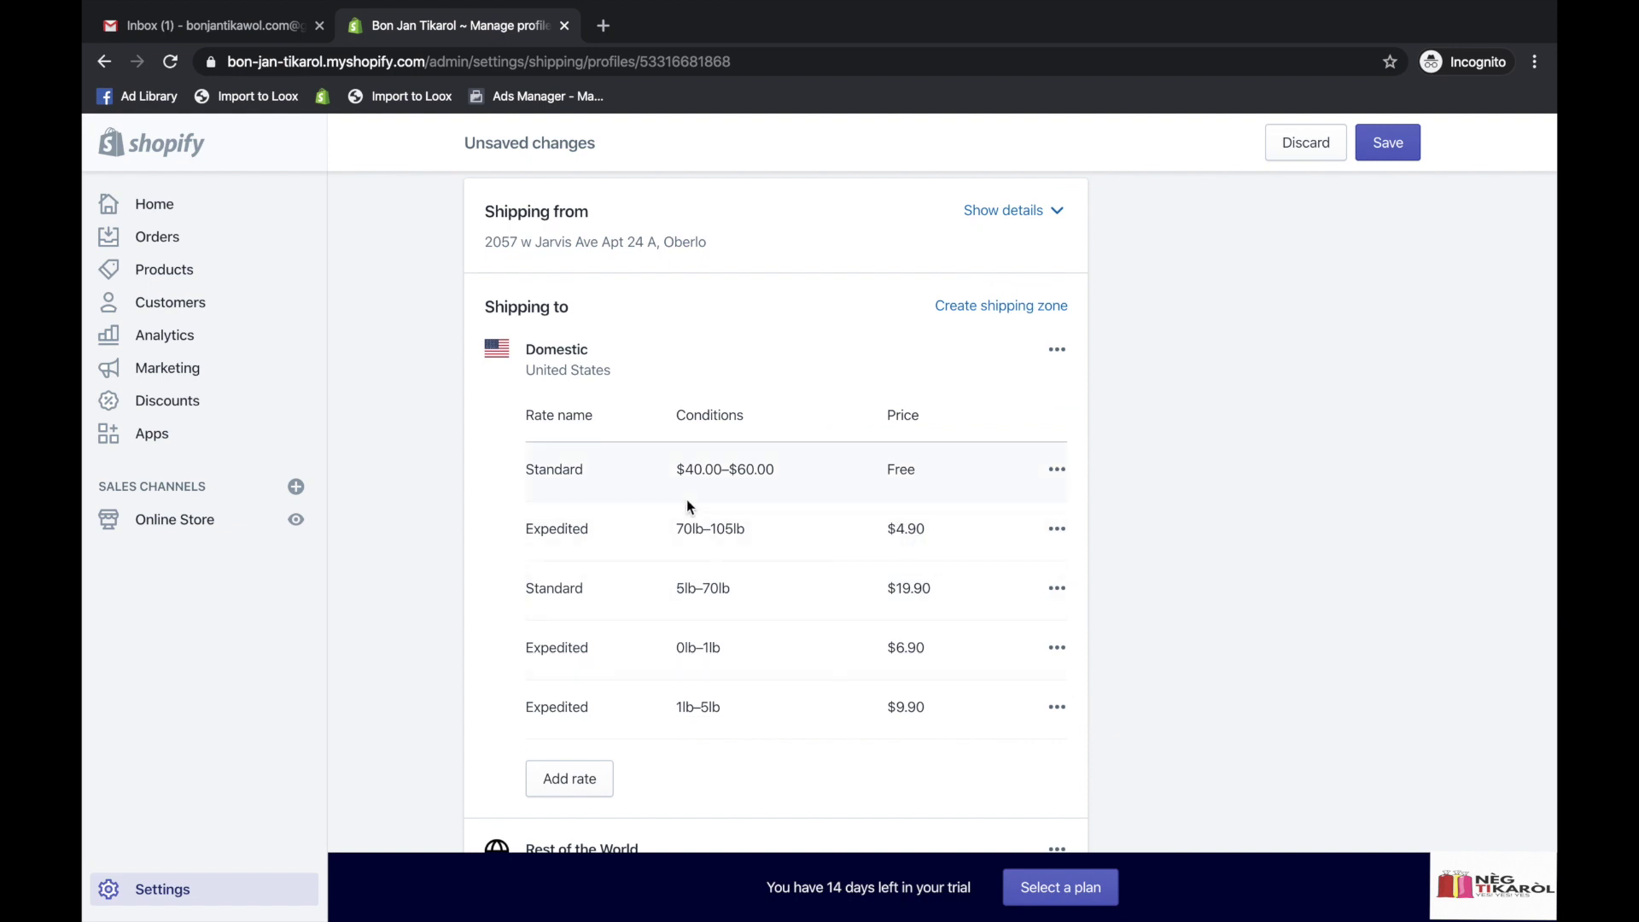
click(1057, 530)
click(1024, 575)
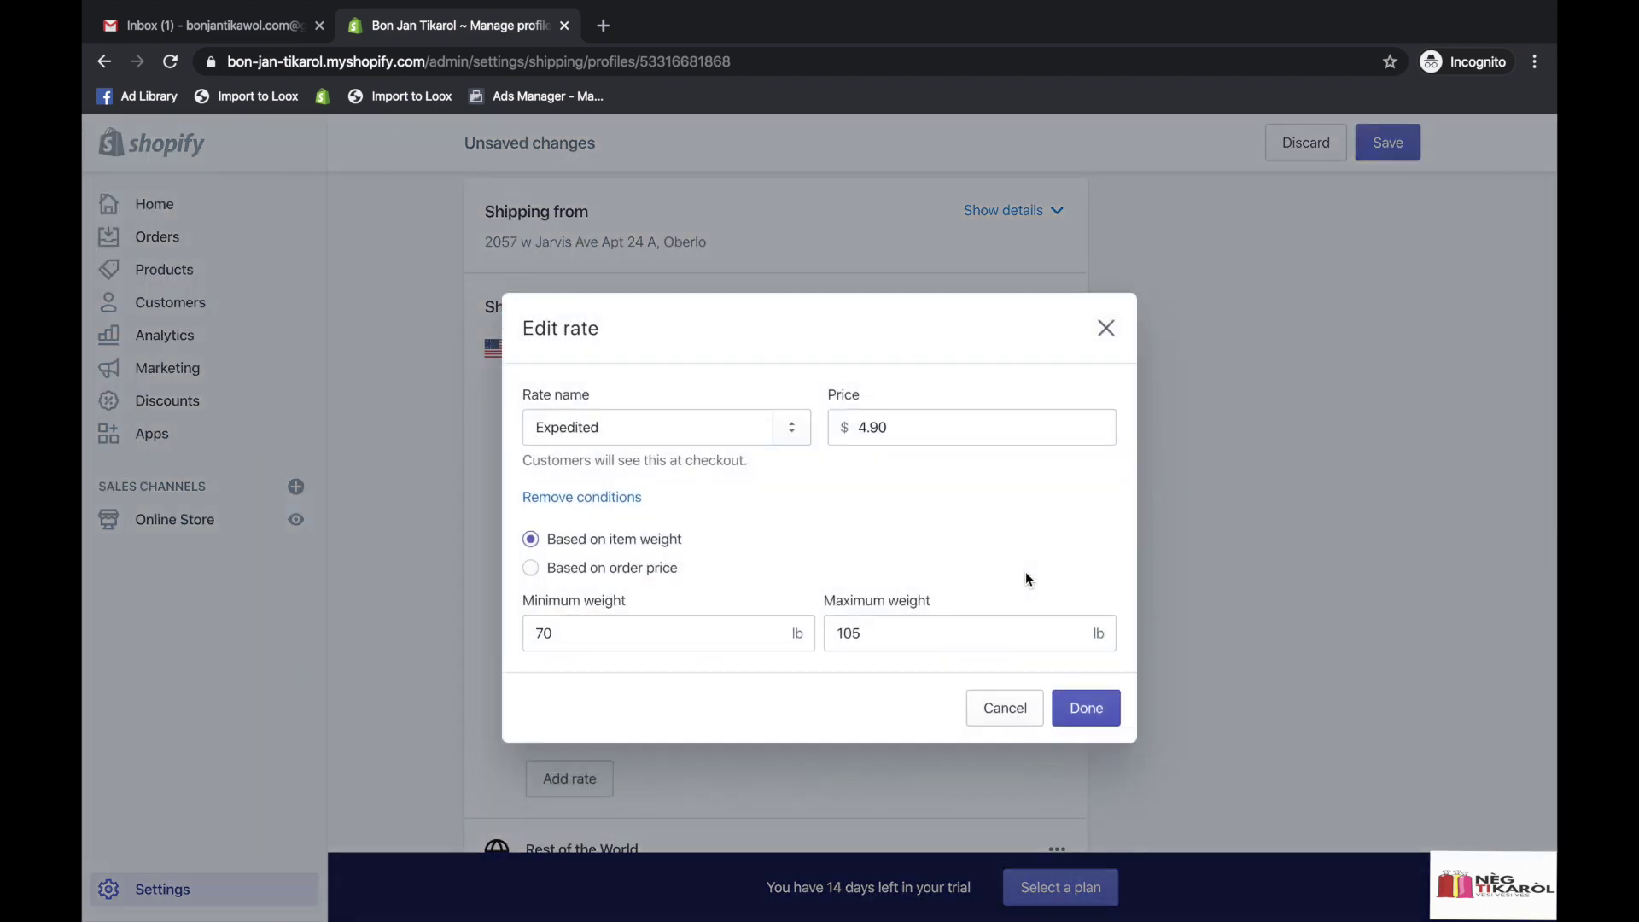
click(1018, 716)
Delete the four weight-based Expedited and Standard rates from the domestic United States zone.
click(1057, 530)
click(1031, 630)
click(1057, 528)
click(1029, 628)
click(1057, 528)
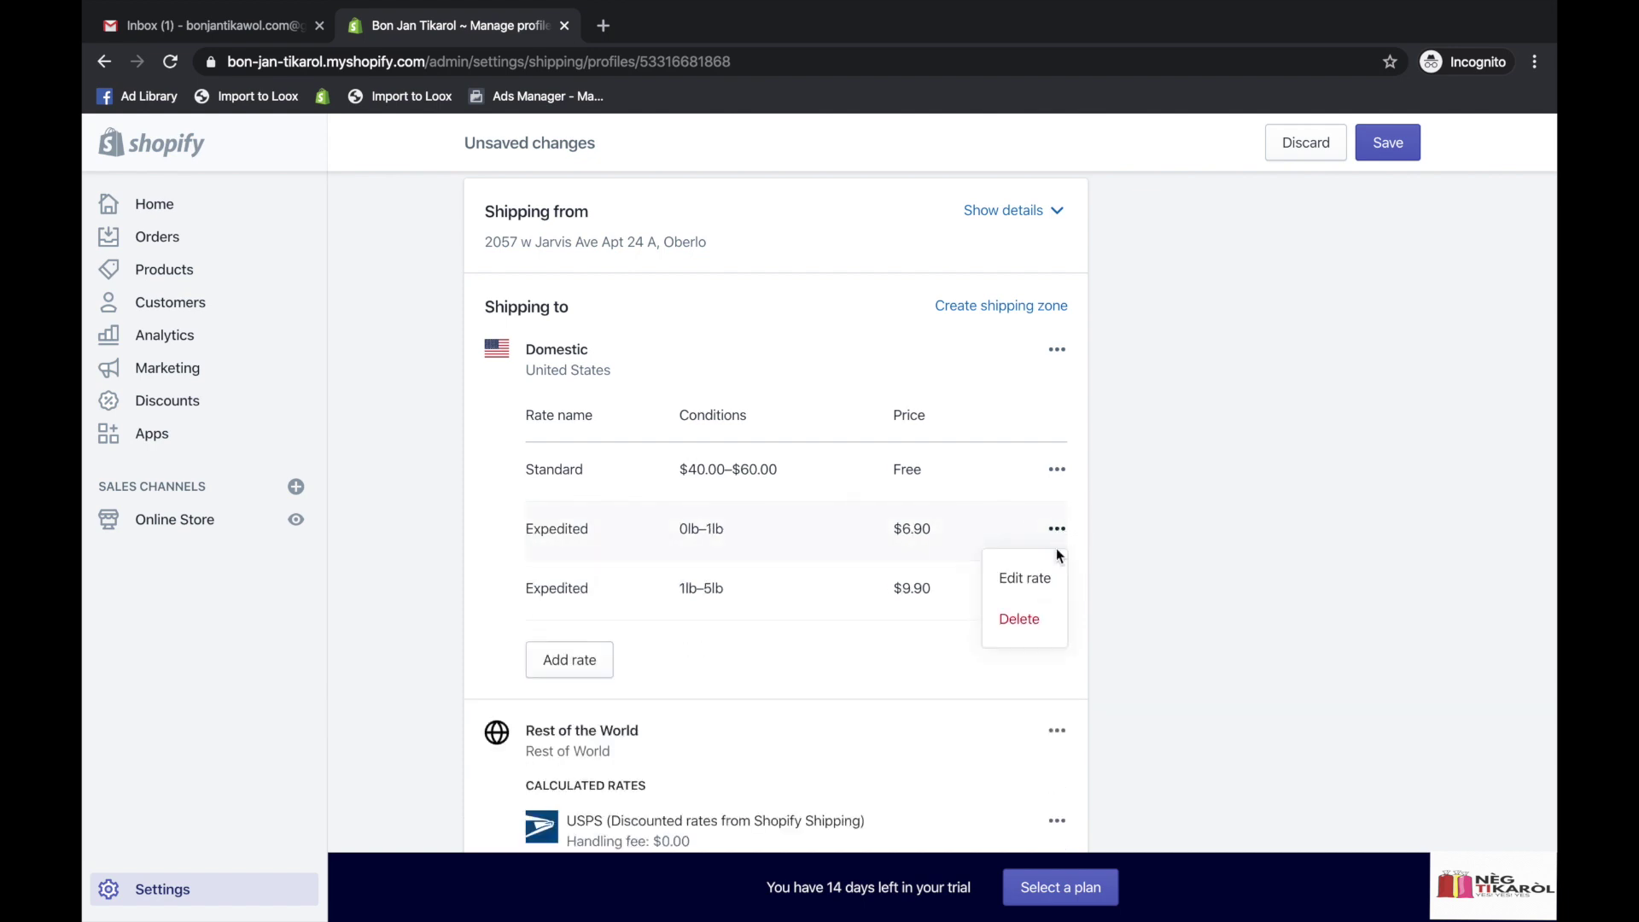
click(1020, 618)
click(1057, 530)
click(1022, 621)
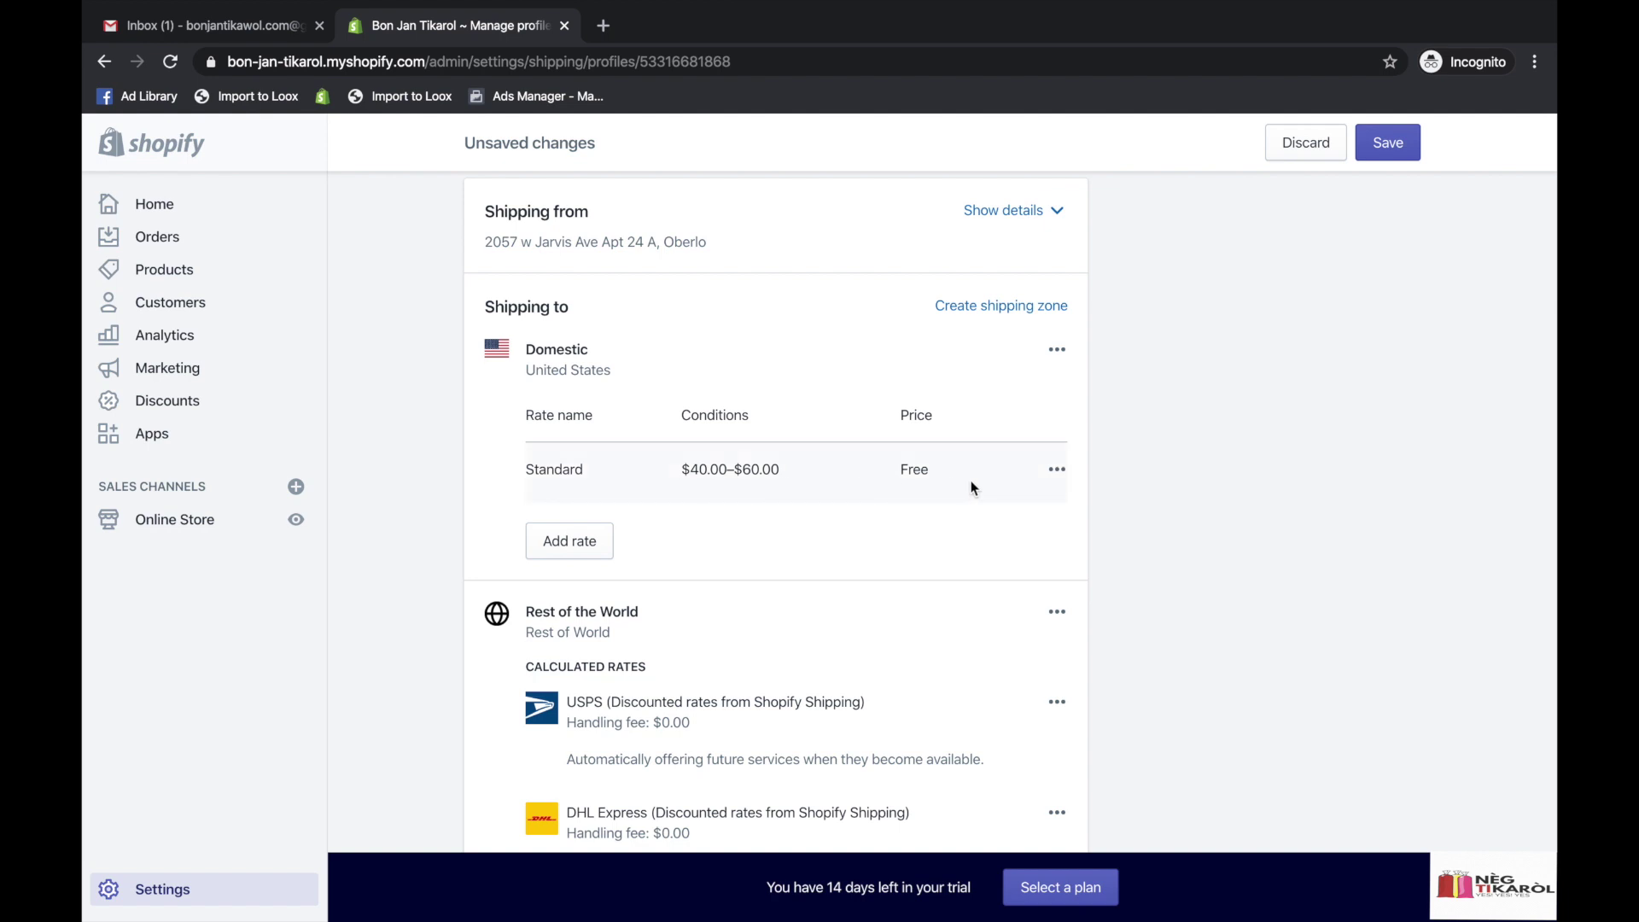
Edit the free domestic Standard rate and rename it "Standard ( 10 - 20 Days )".
click(1057, 469)
click(1016, 521)
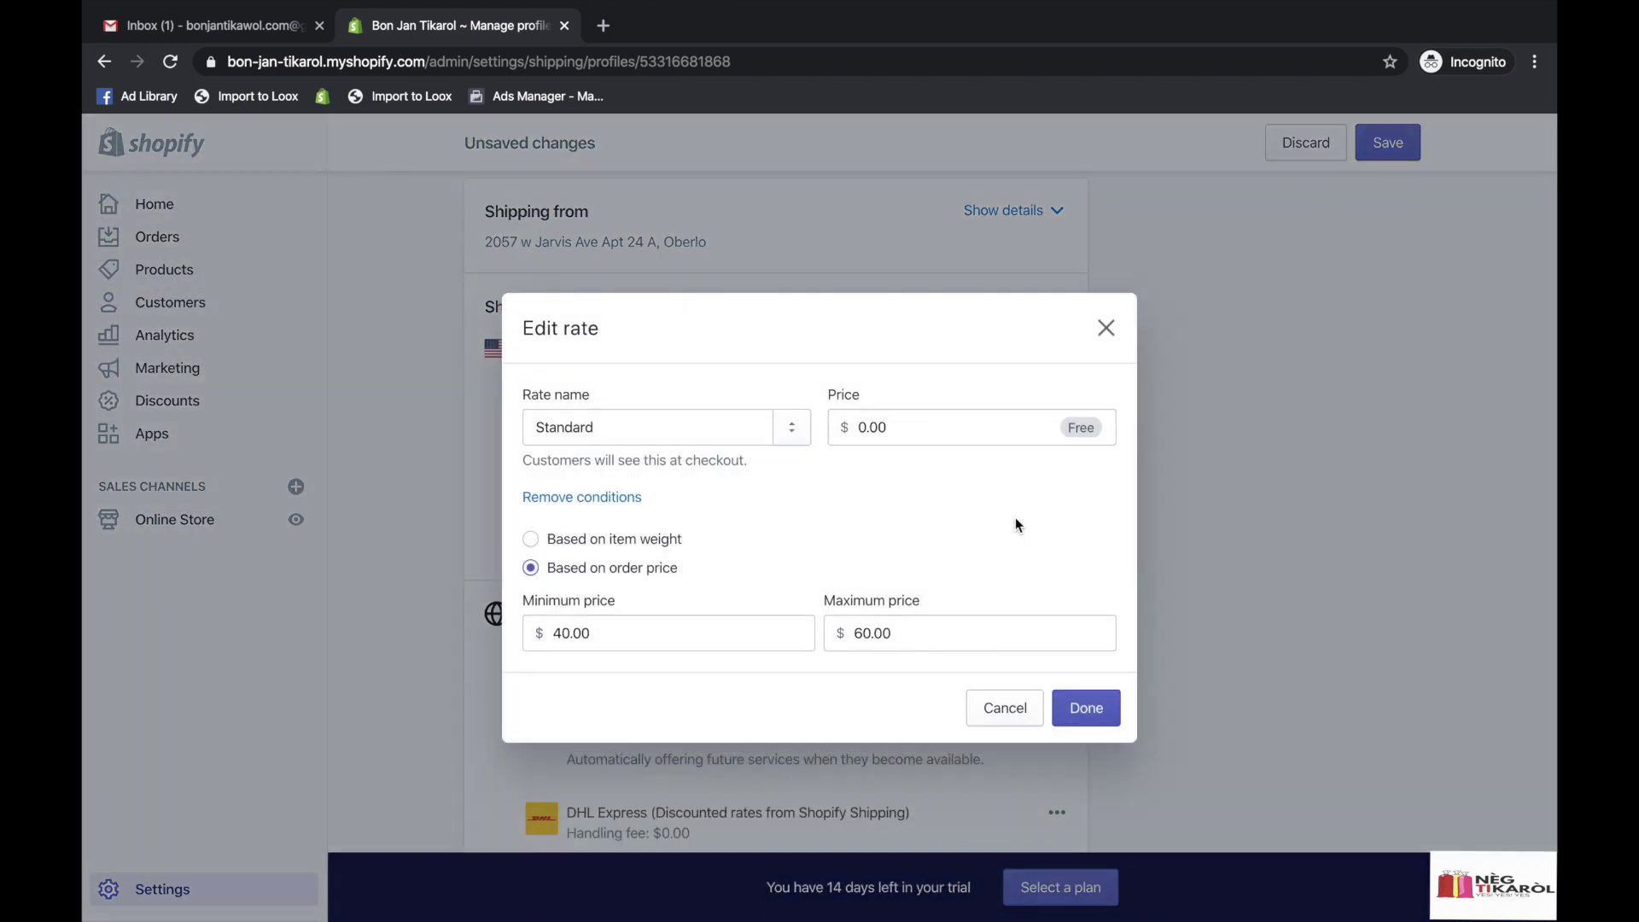
click(796, 424)
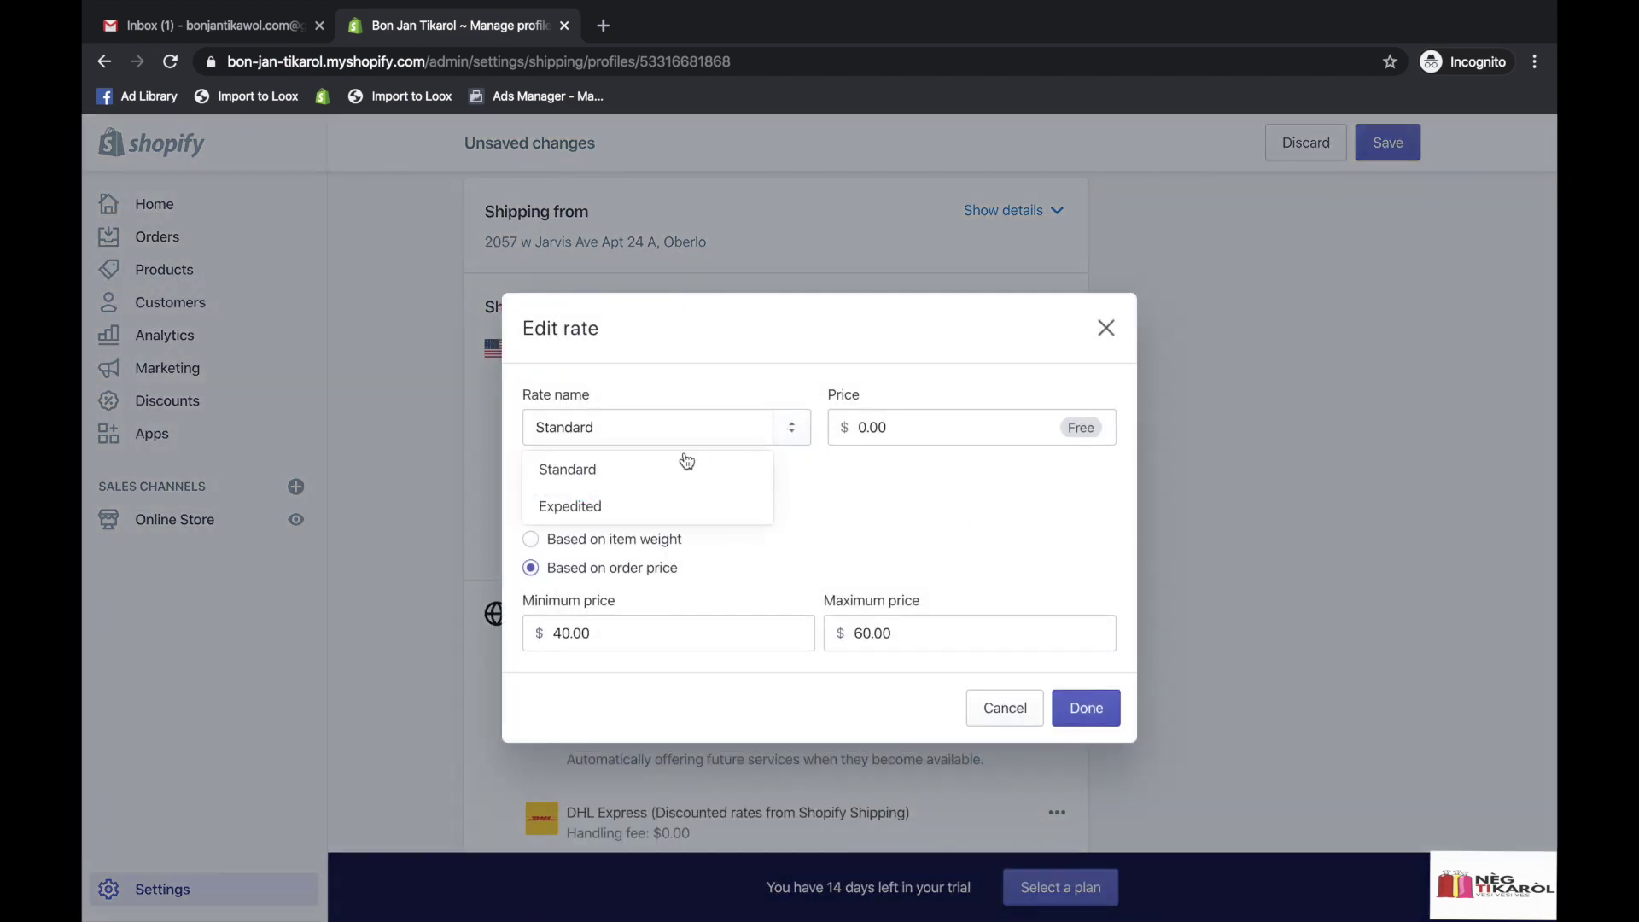
click(684, 424)
double_click(672, 434)
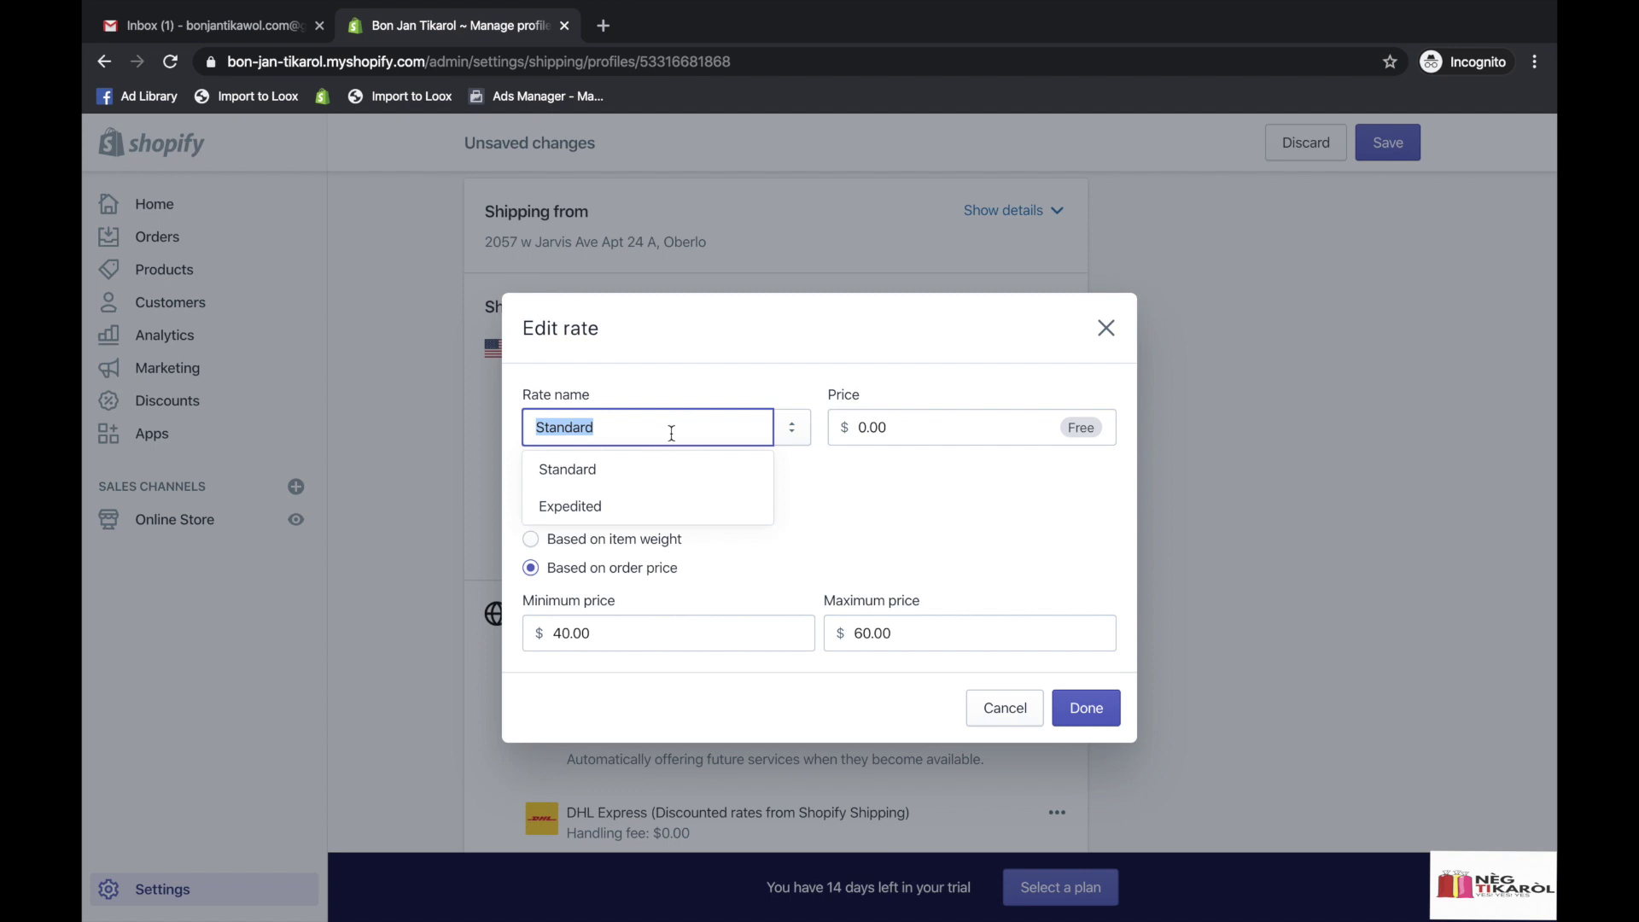
click(672, 434)
text(( 1)
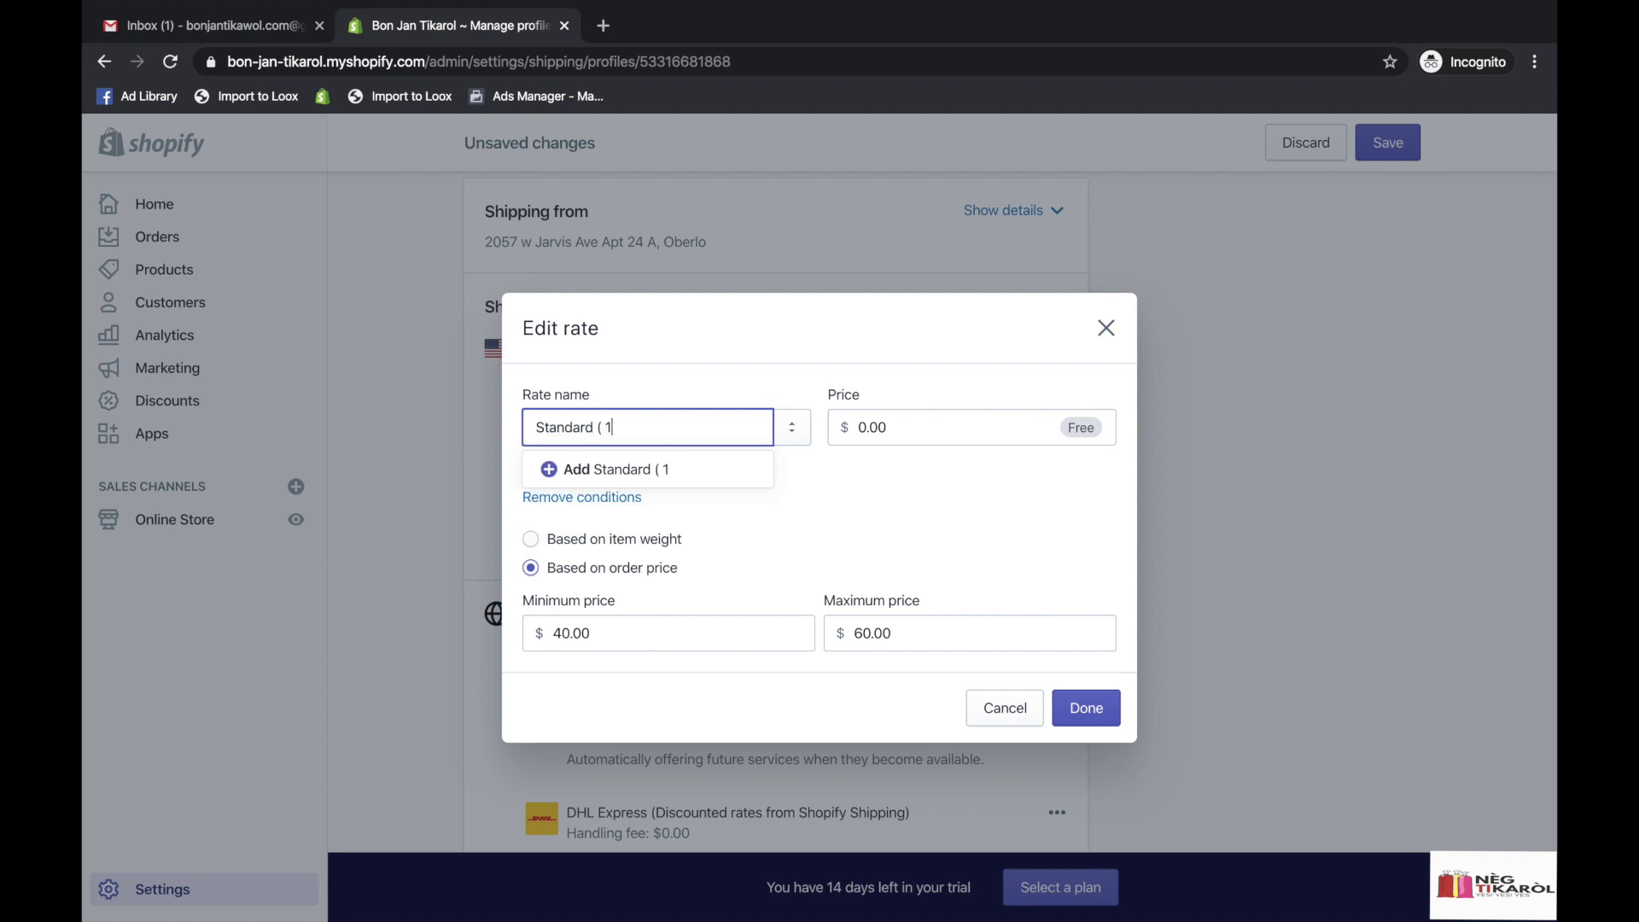
text(0 - 20 Days ))
click(721, 469)
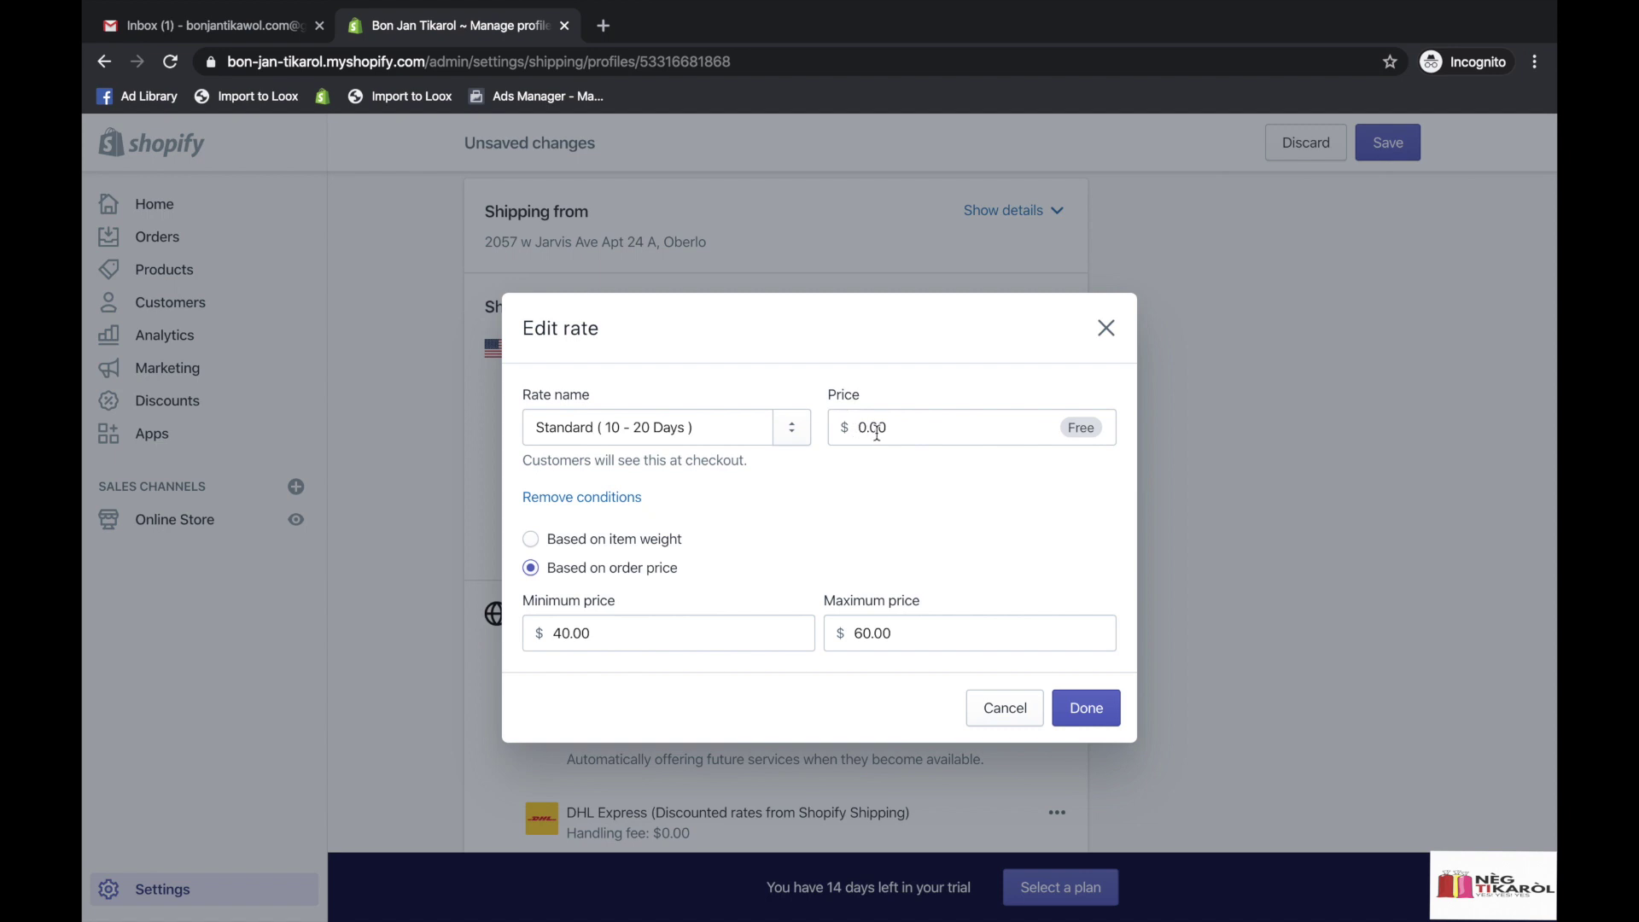
Clear the minimum and maximum order prices of the free domestic Standard rate and apply the changes.
double_click(604, 633)
key(BackSpace)
double_click(910, 633)
key(BackSpace)
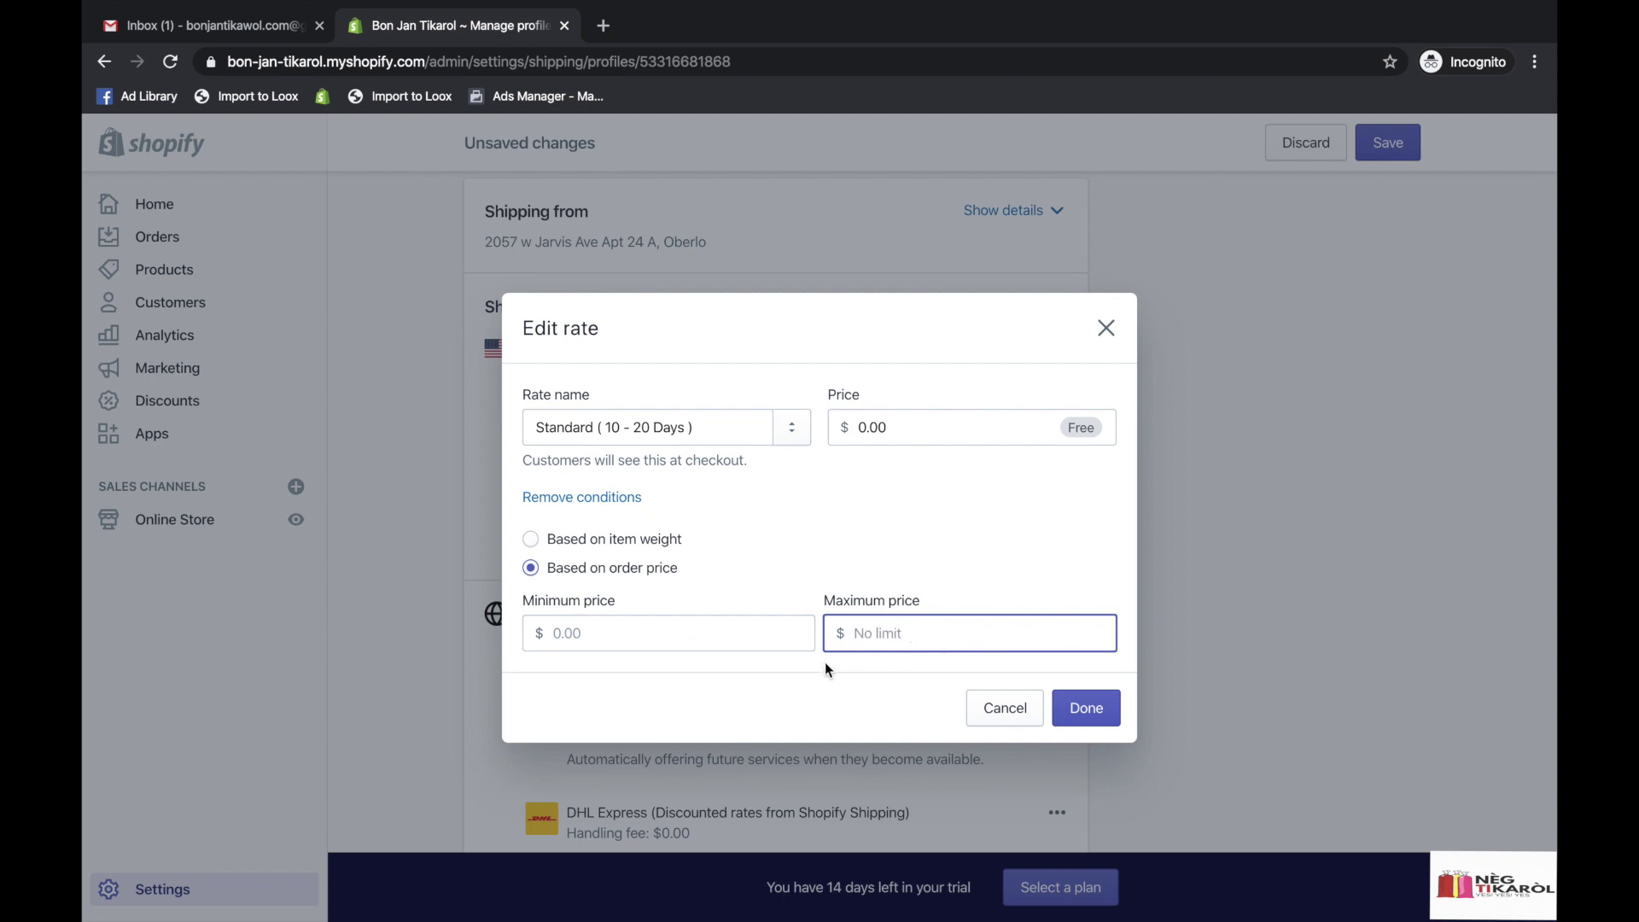
click(1088, 710)
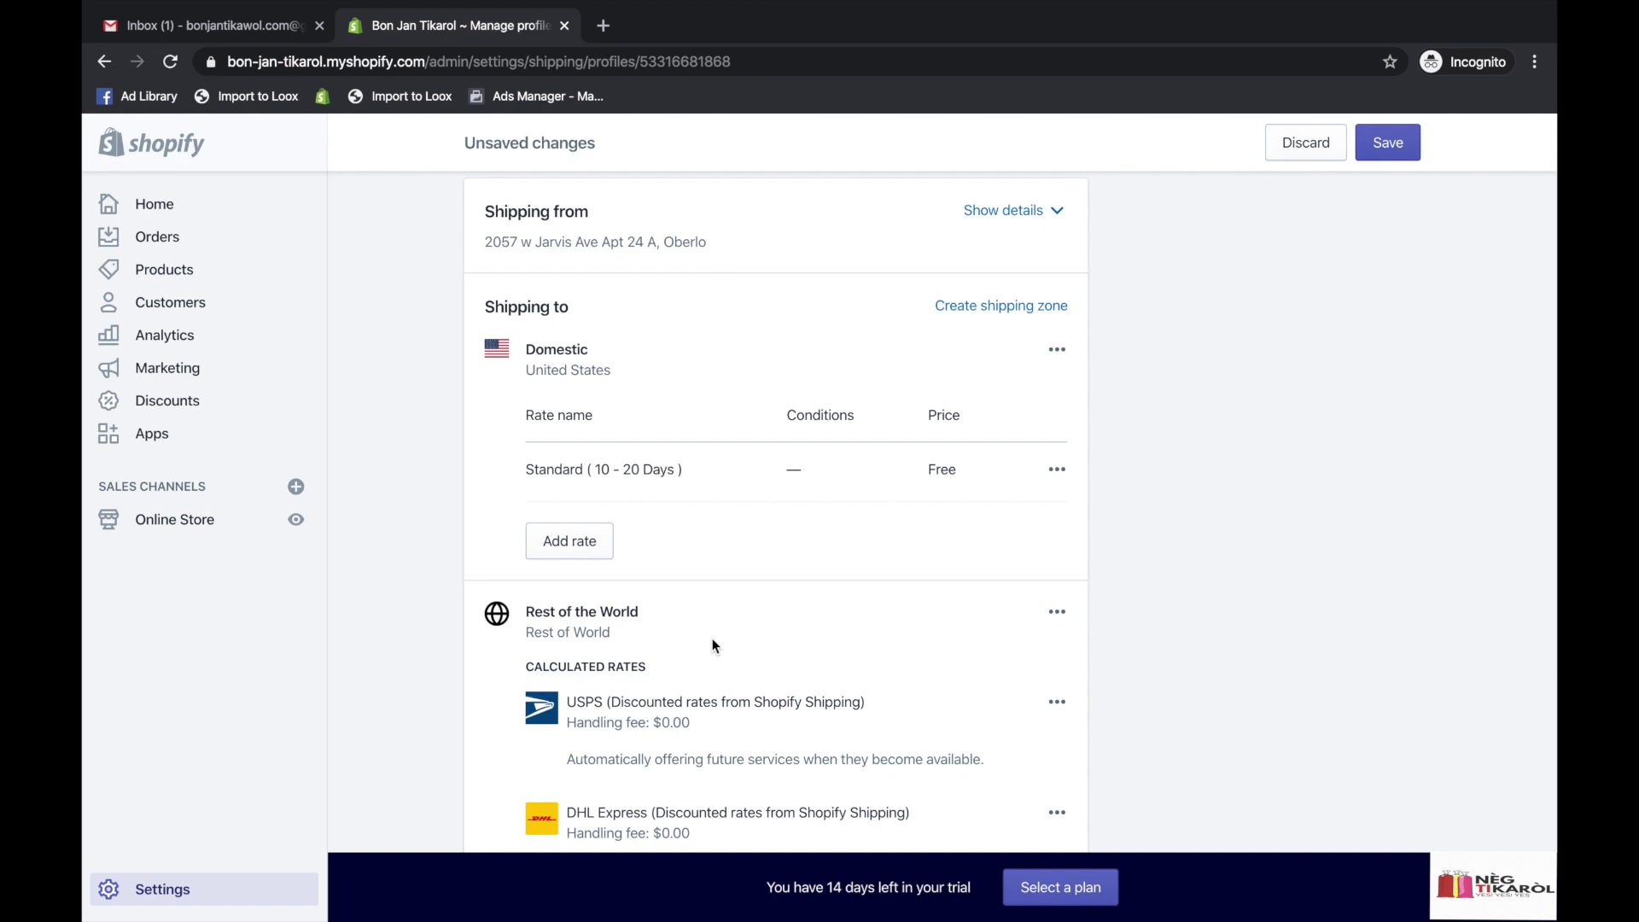
Start a new domestic rate of your own and name it "Express Shipping ( 5 - 7 days )".
click(569, 540)
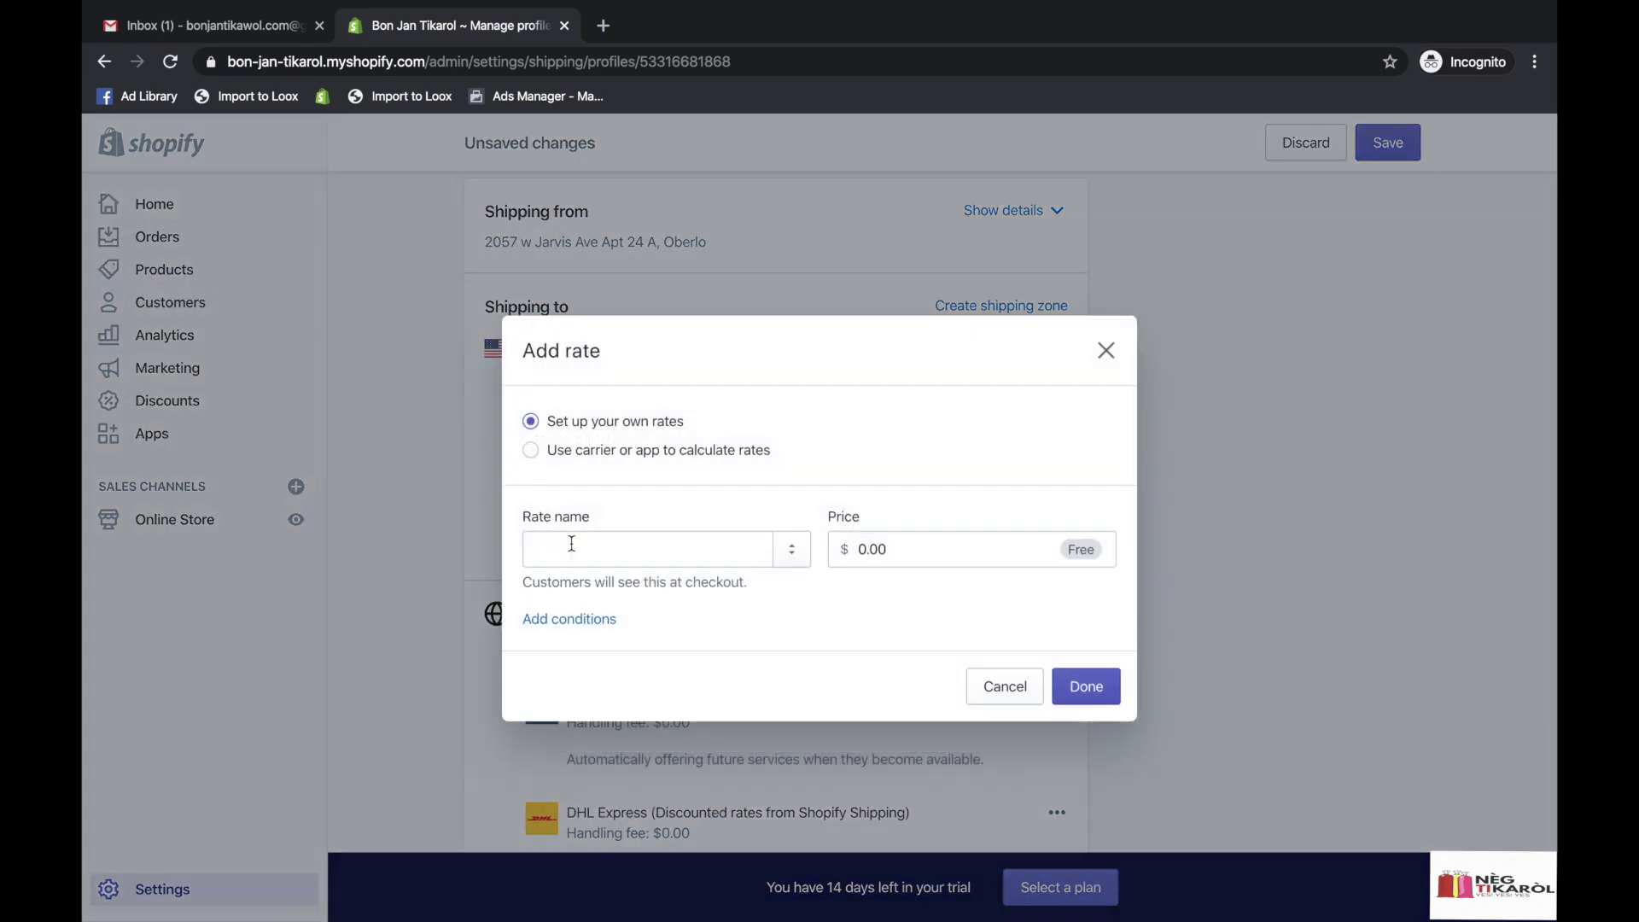
click(634, 559)
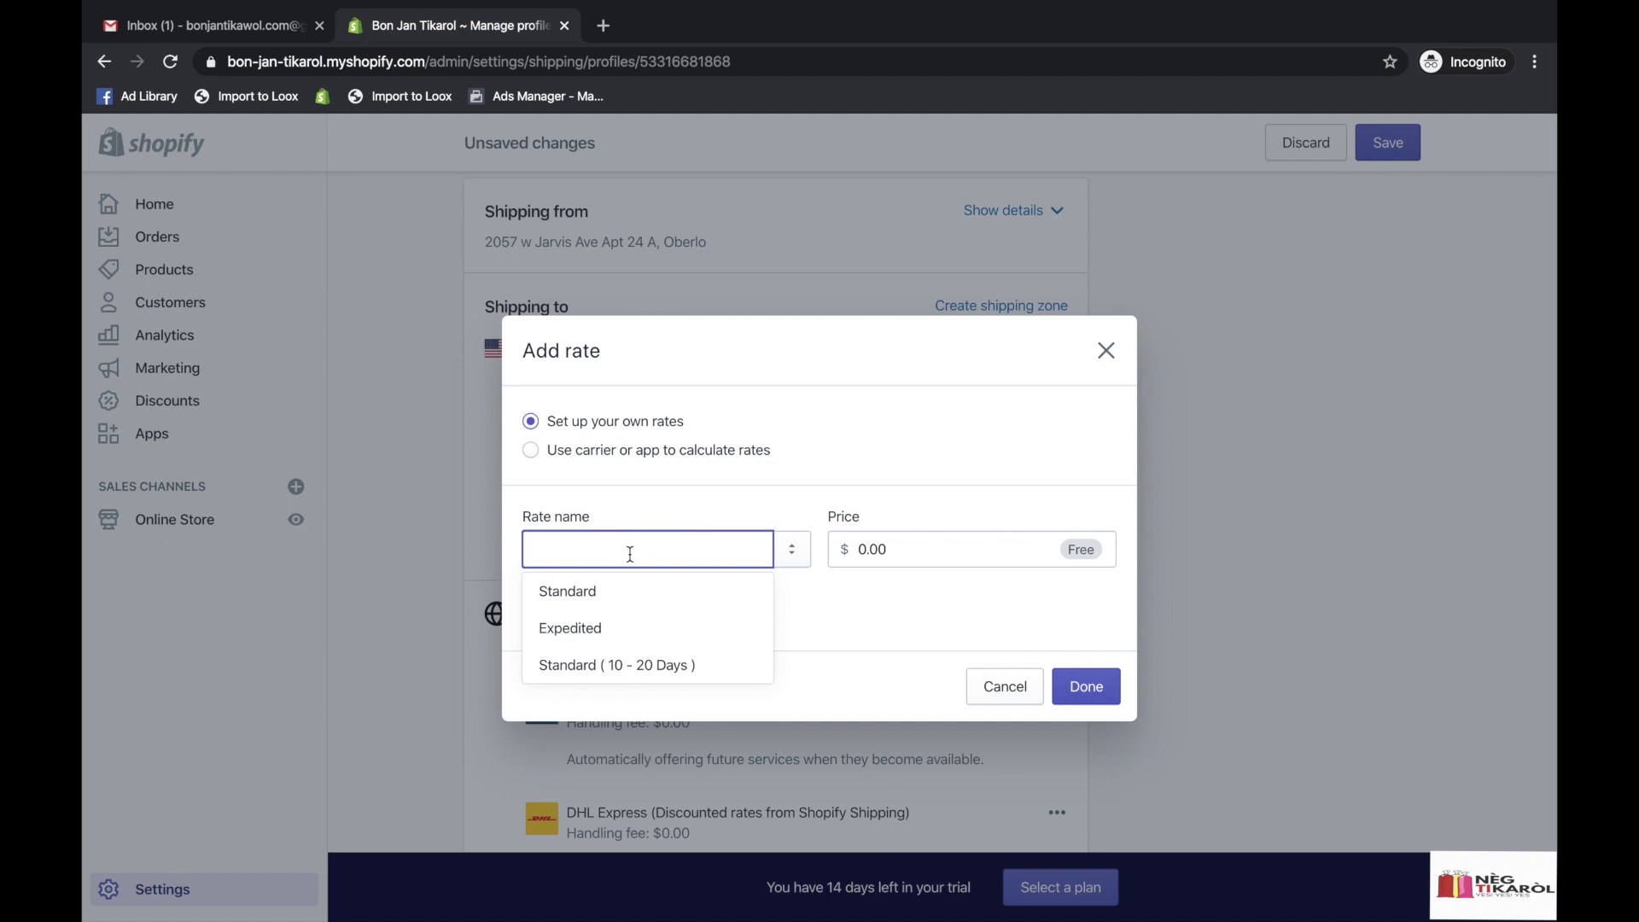
text(Exore)
key(BackSpace)
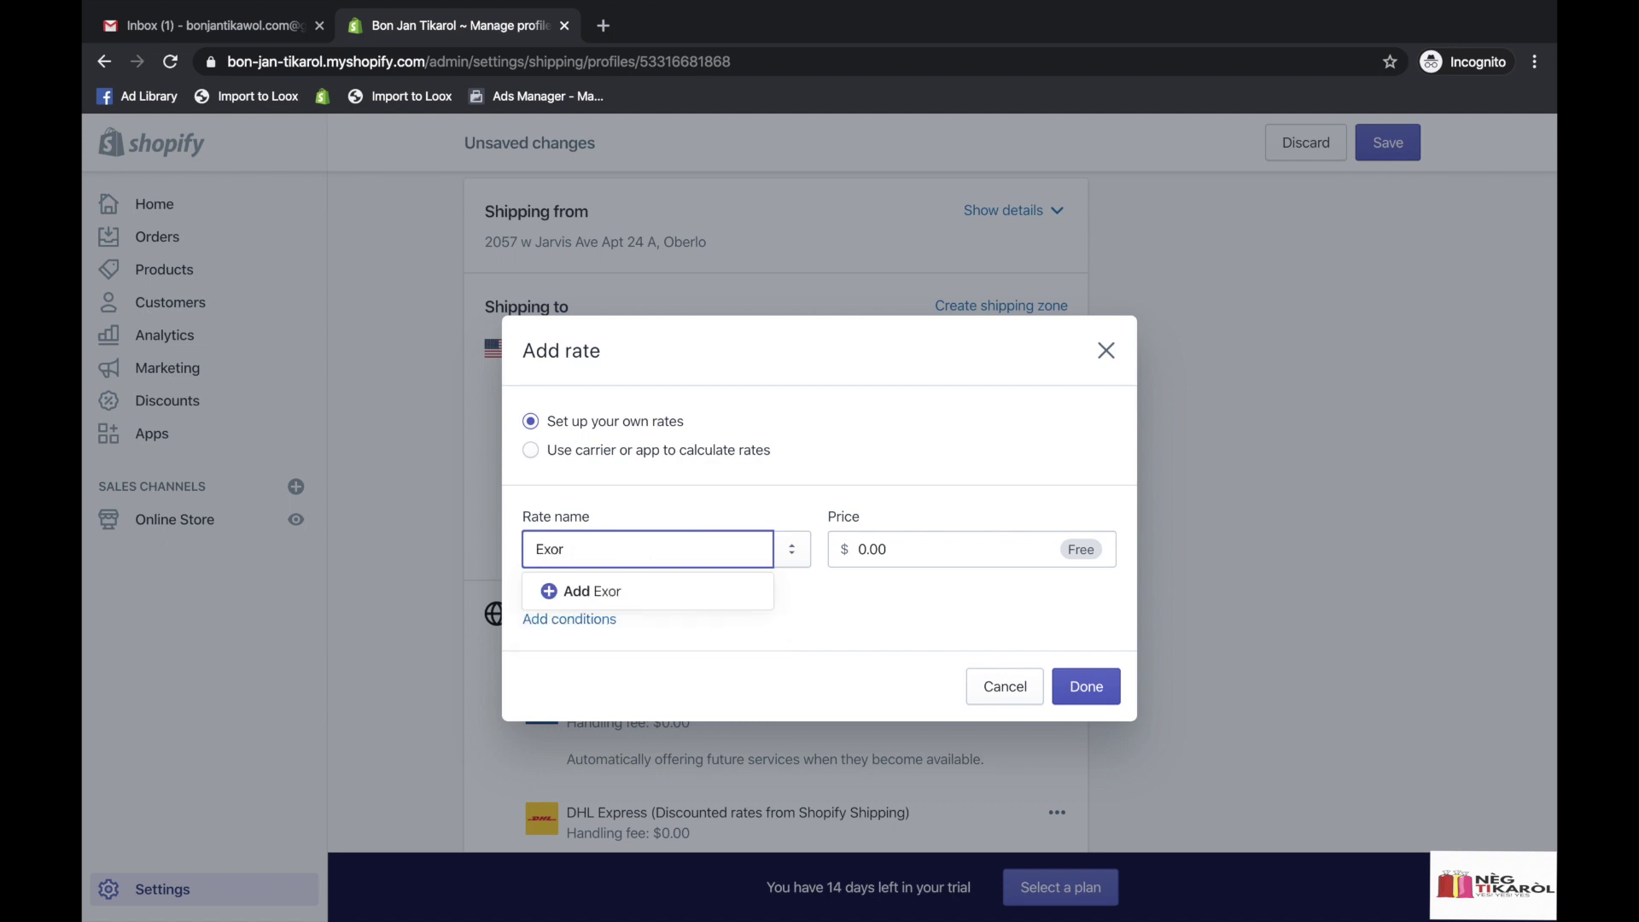
key(BackSpace)
key(BackSpace)
text(press Shipping ()
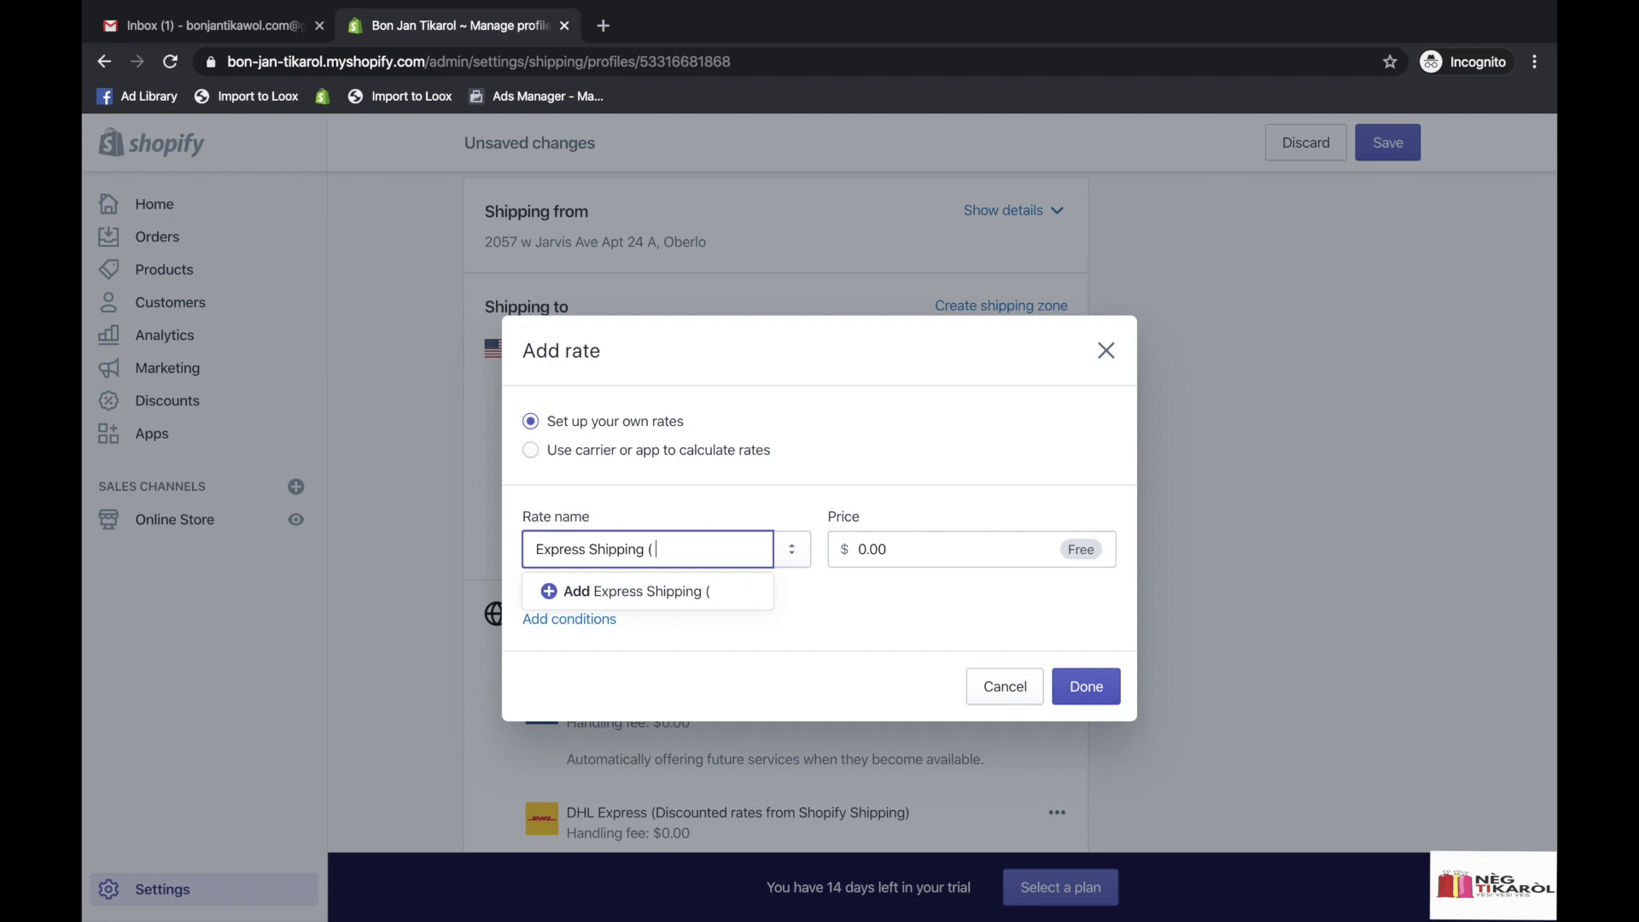
text( 5 - 7 days ))
Set the new domestic express rate's price to $9.00 and add it to the zone.
click(868, 550)
key(BackSpace)
key(BackSpace)
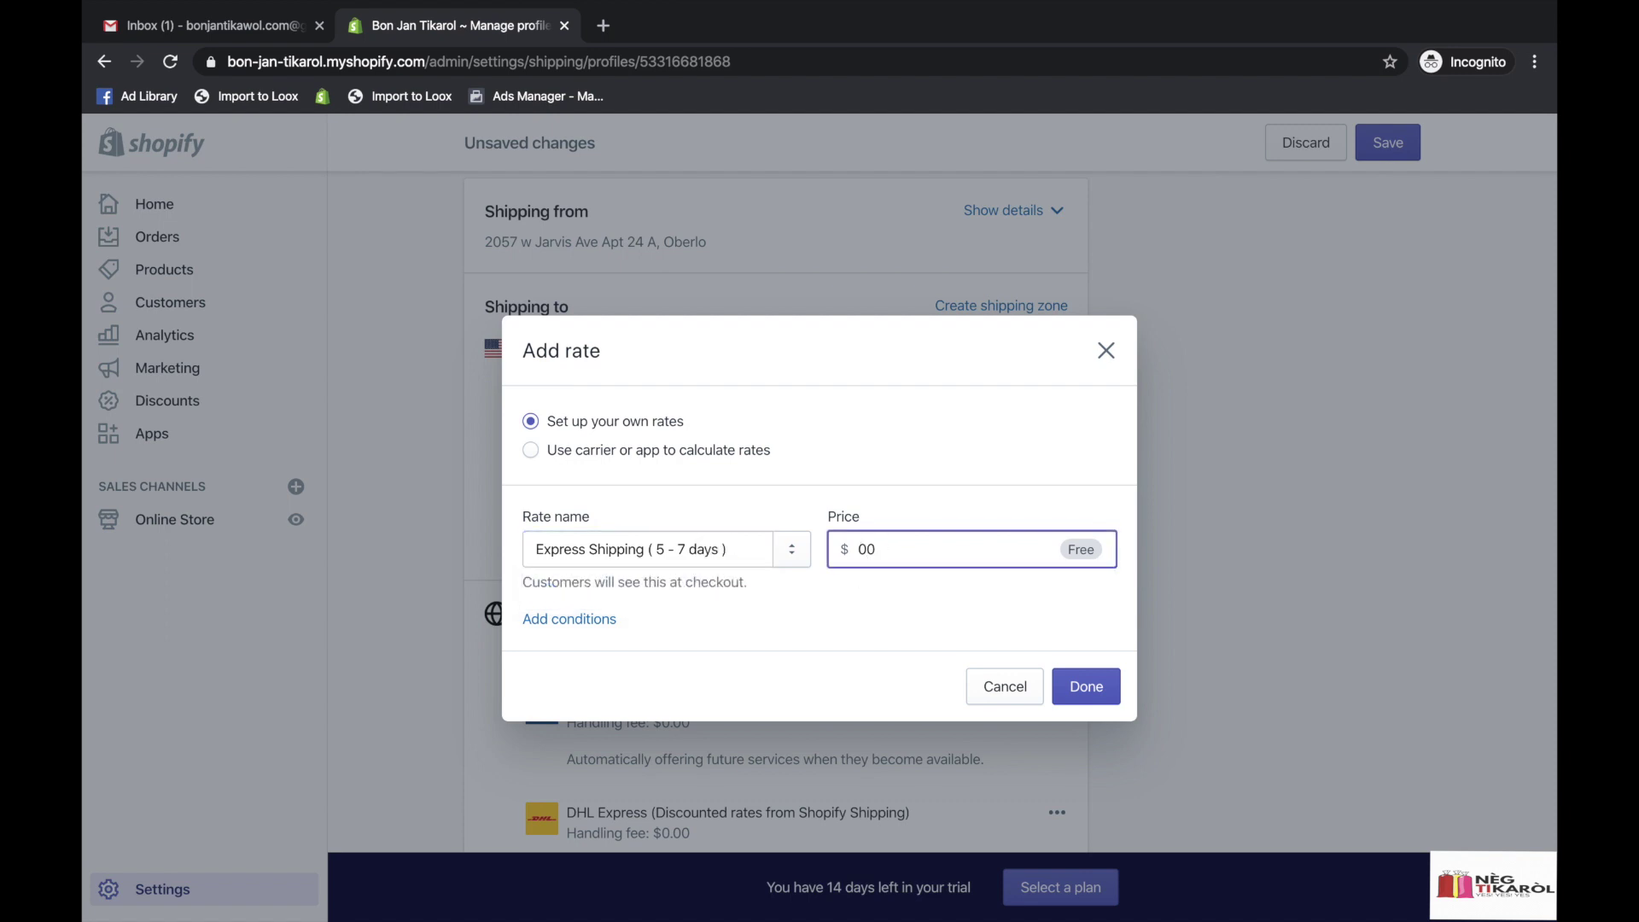
text(9.)
click(1074, 683)
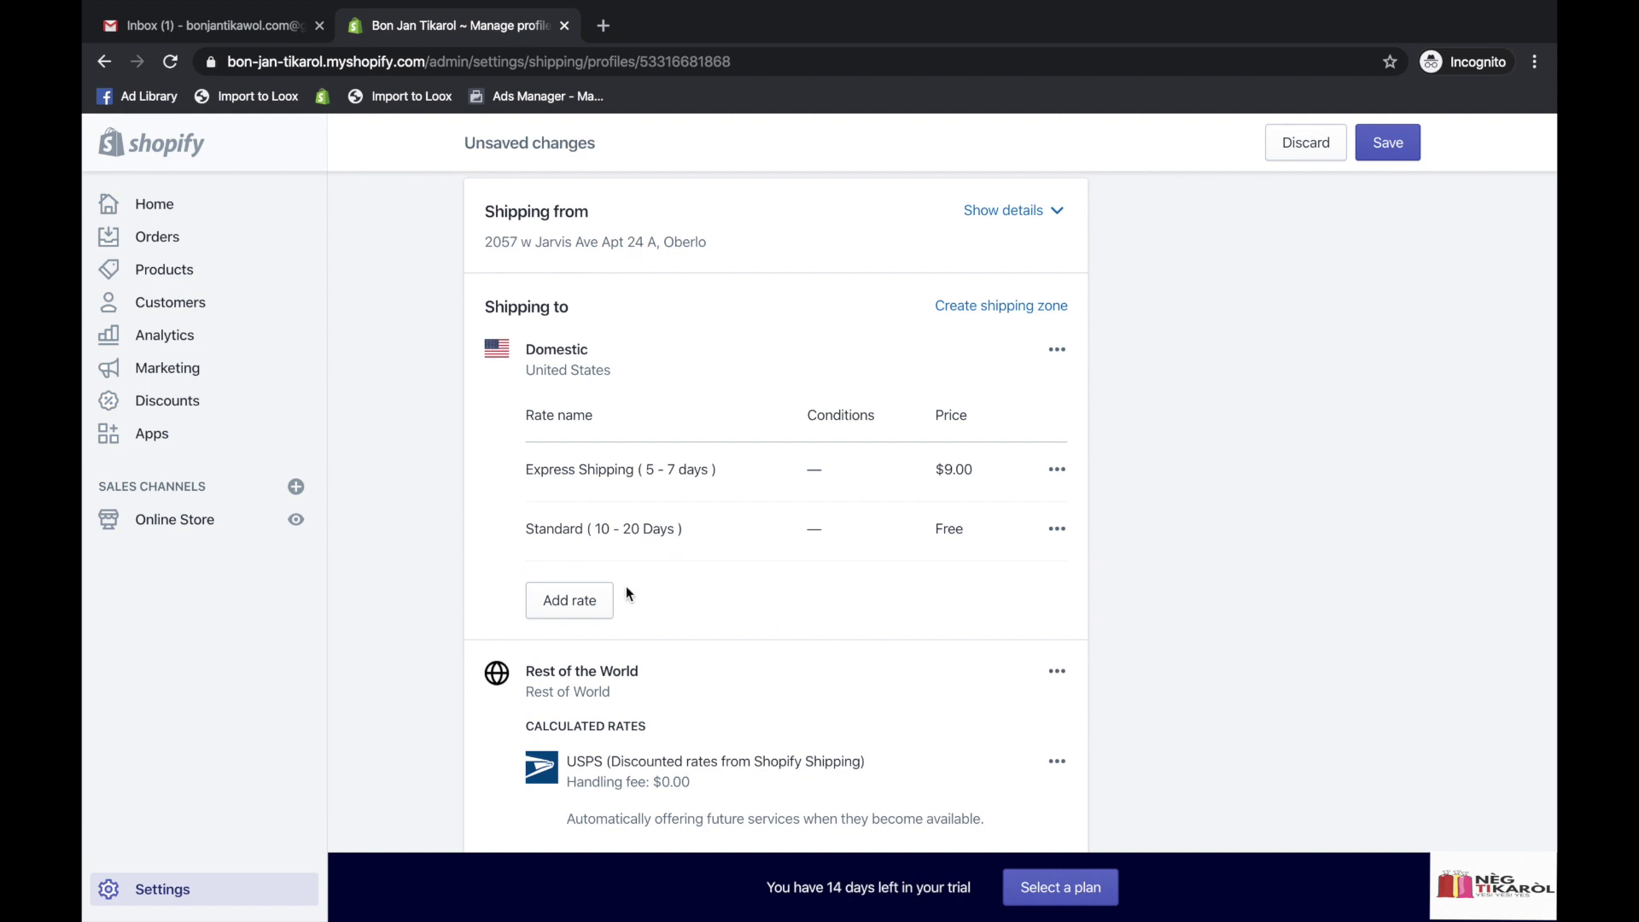
Add a free rate to the Rest of the World zone using the existing name "Standard ( 10 - 20 Days )".
scroll(627, 584, down, 3)
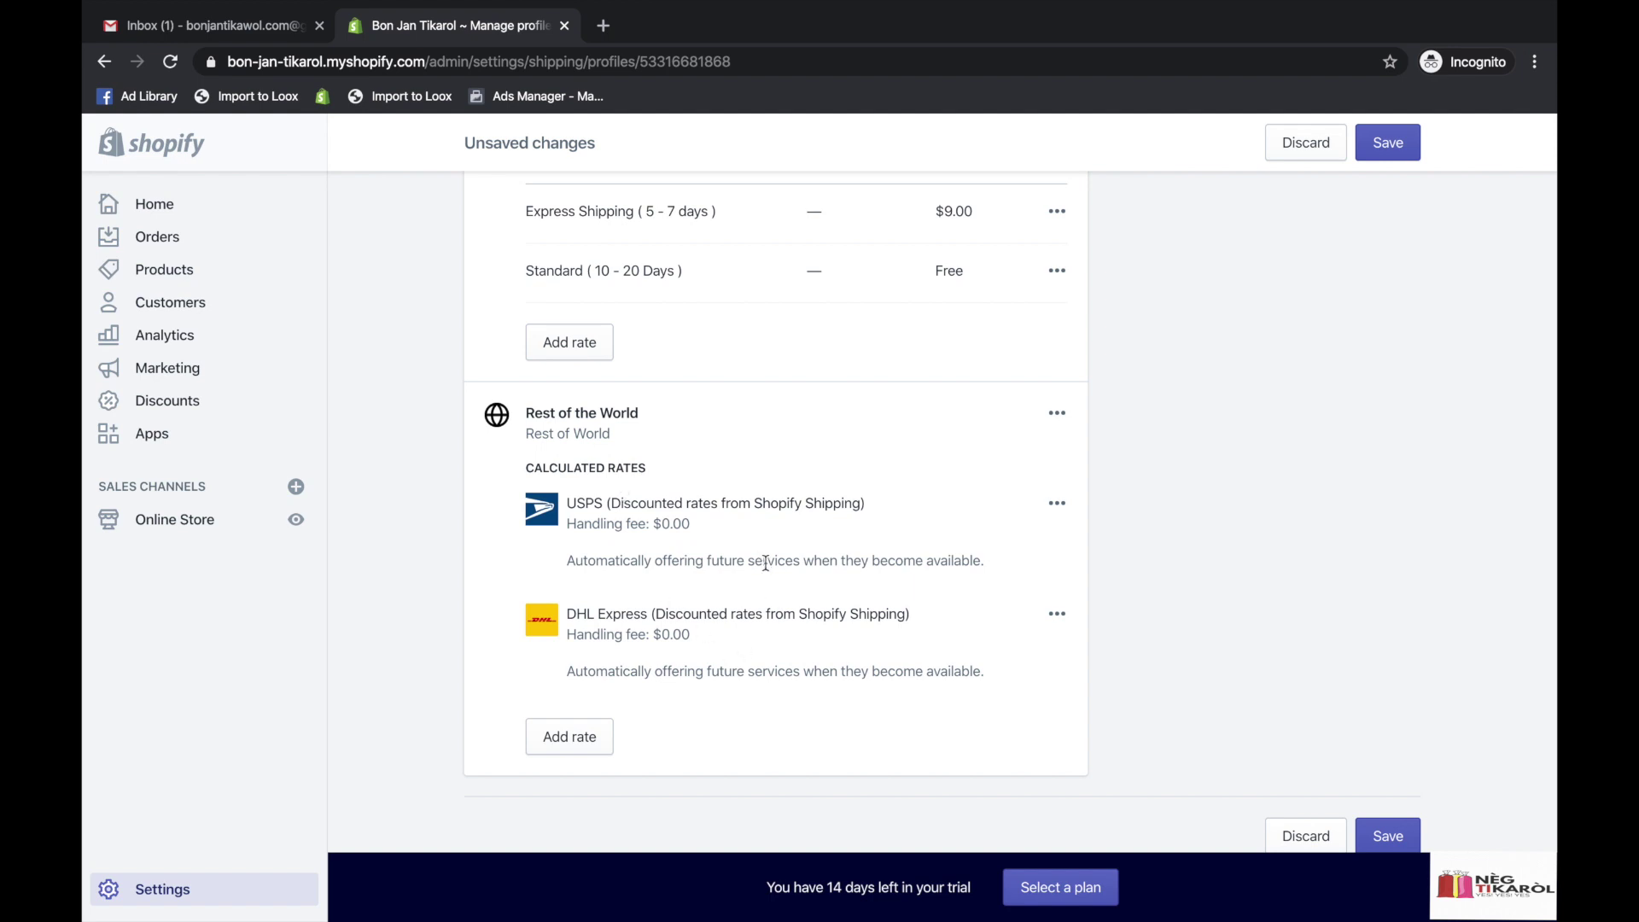
click(580, 739)
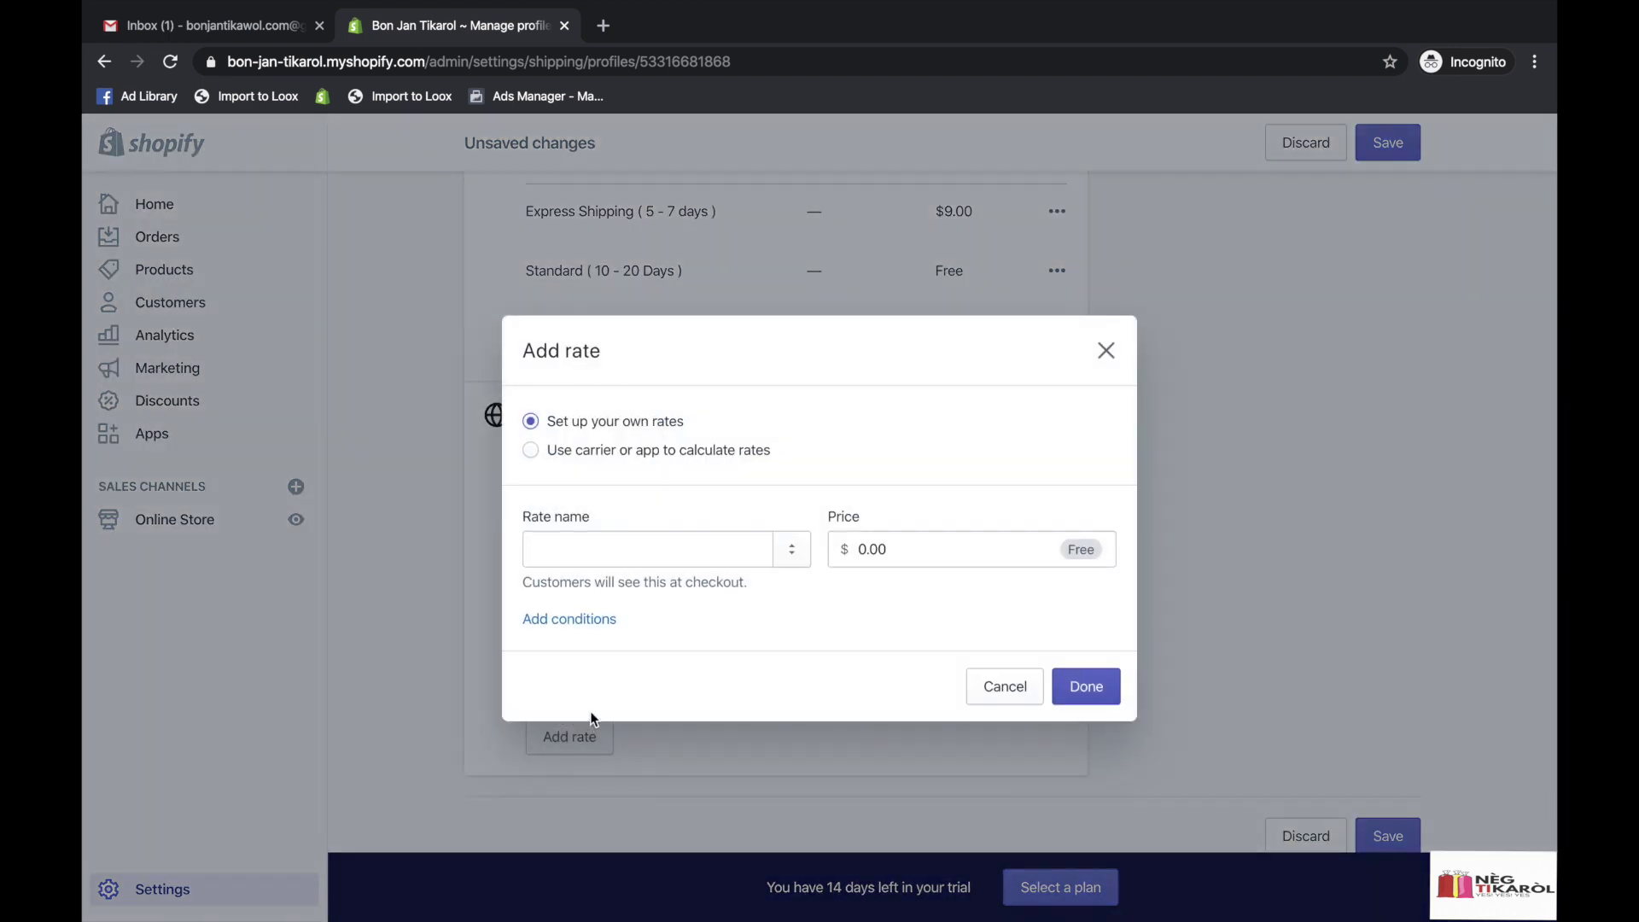
click(580, 551)
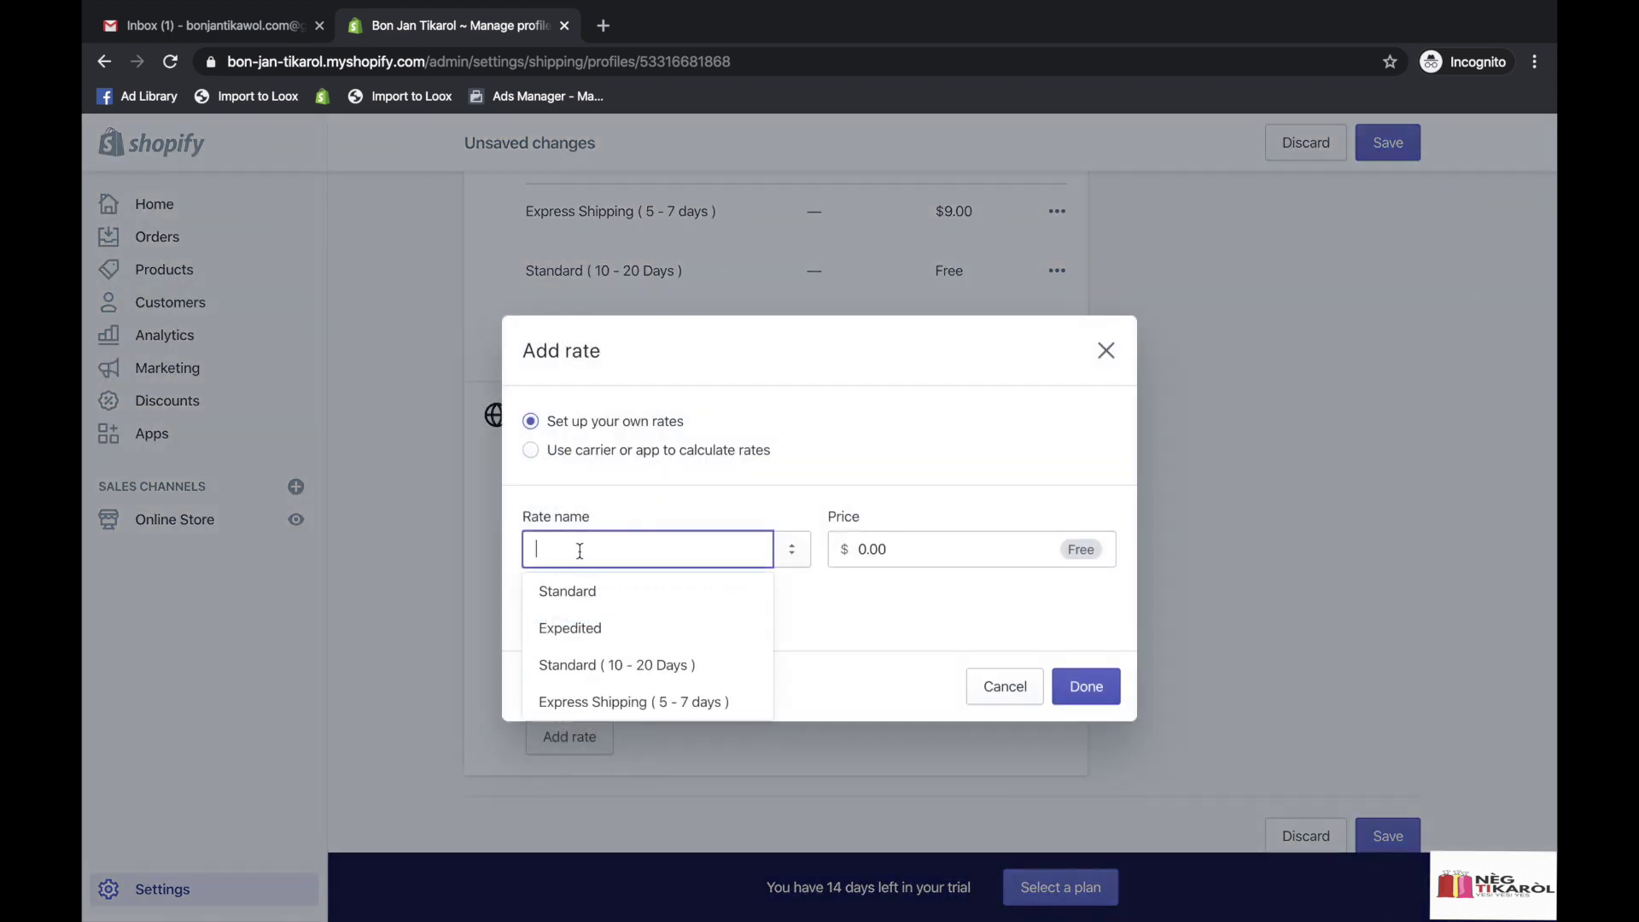
click(619, 665)
click(1086, 686)
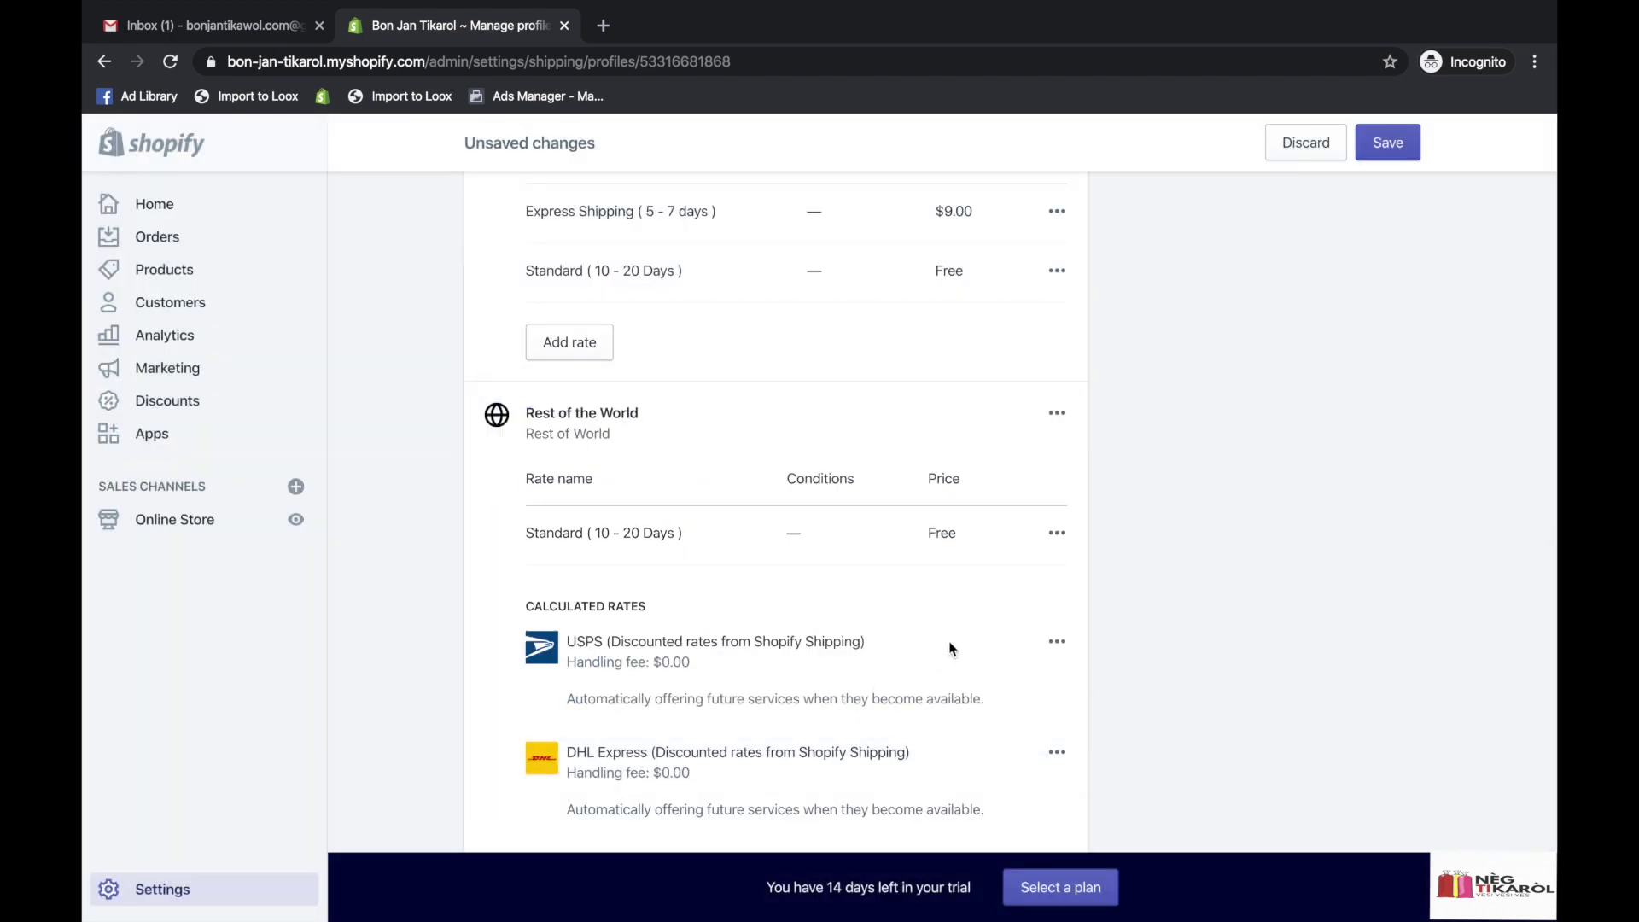
Edit the Rest of the World Standard rate, set its price to $7.00 and apply the change.
click(1057, 533)
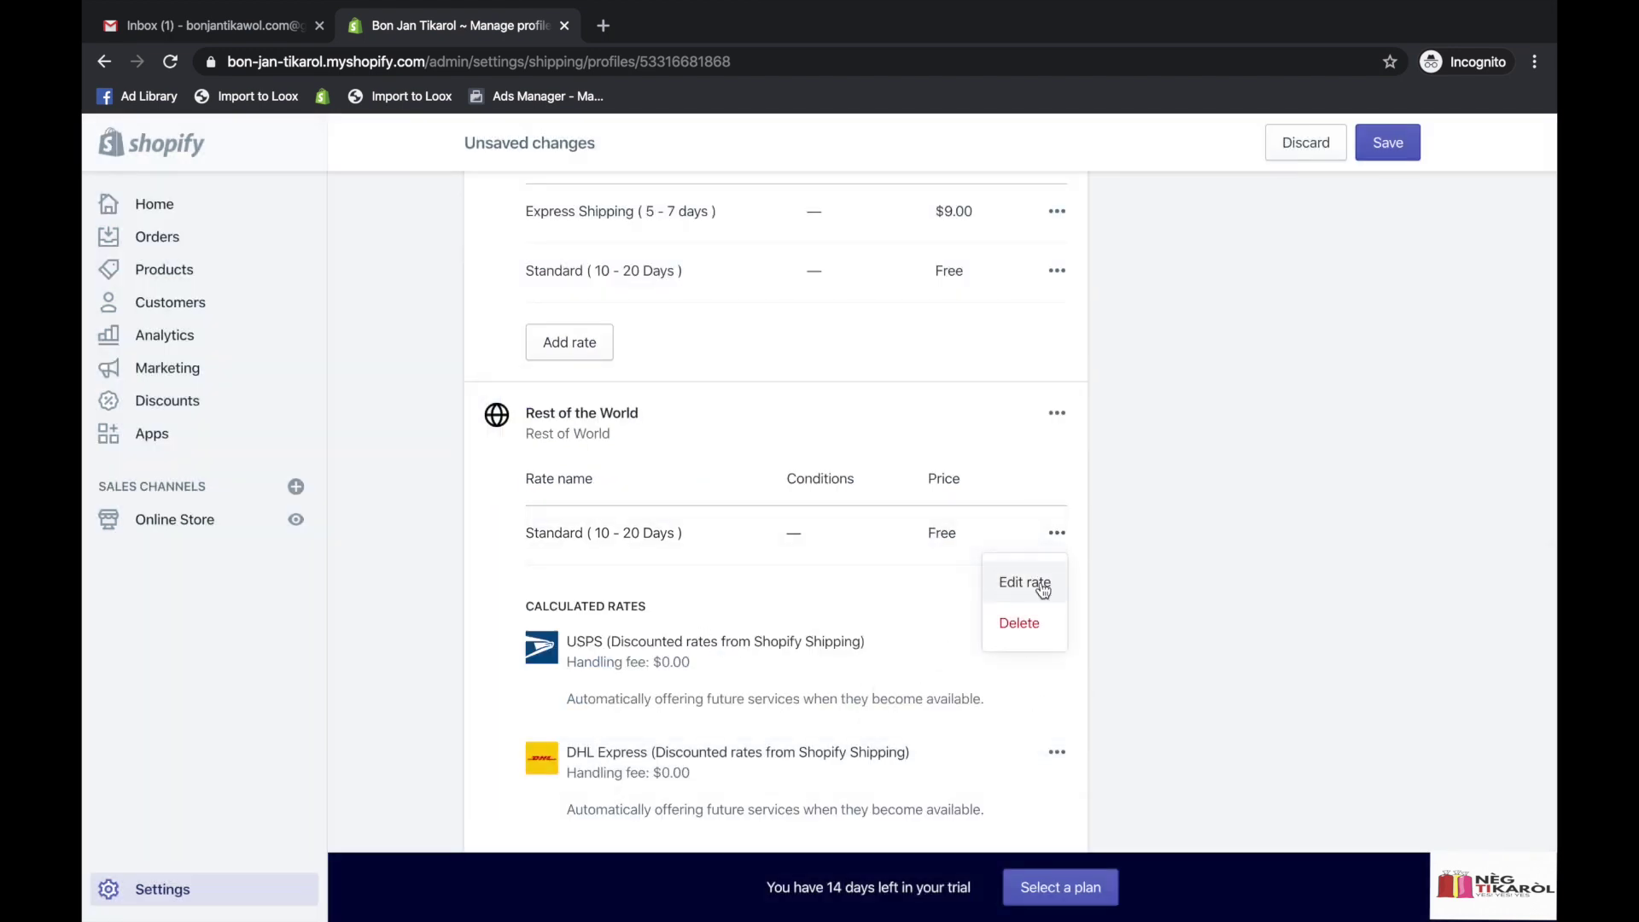
click(1034, 578)
click(860, 500)
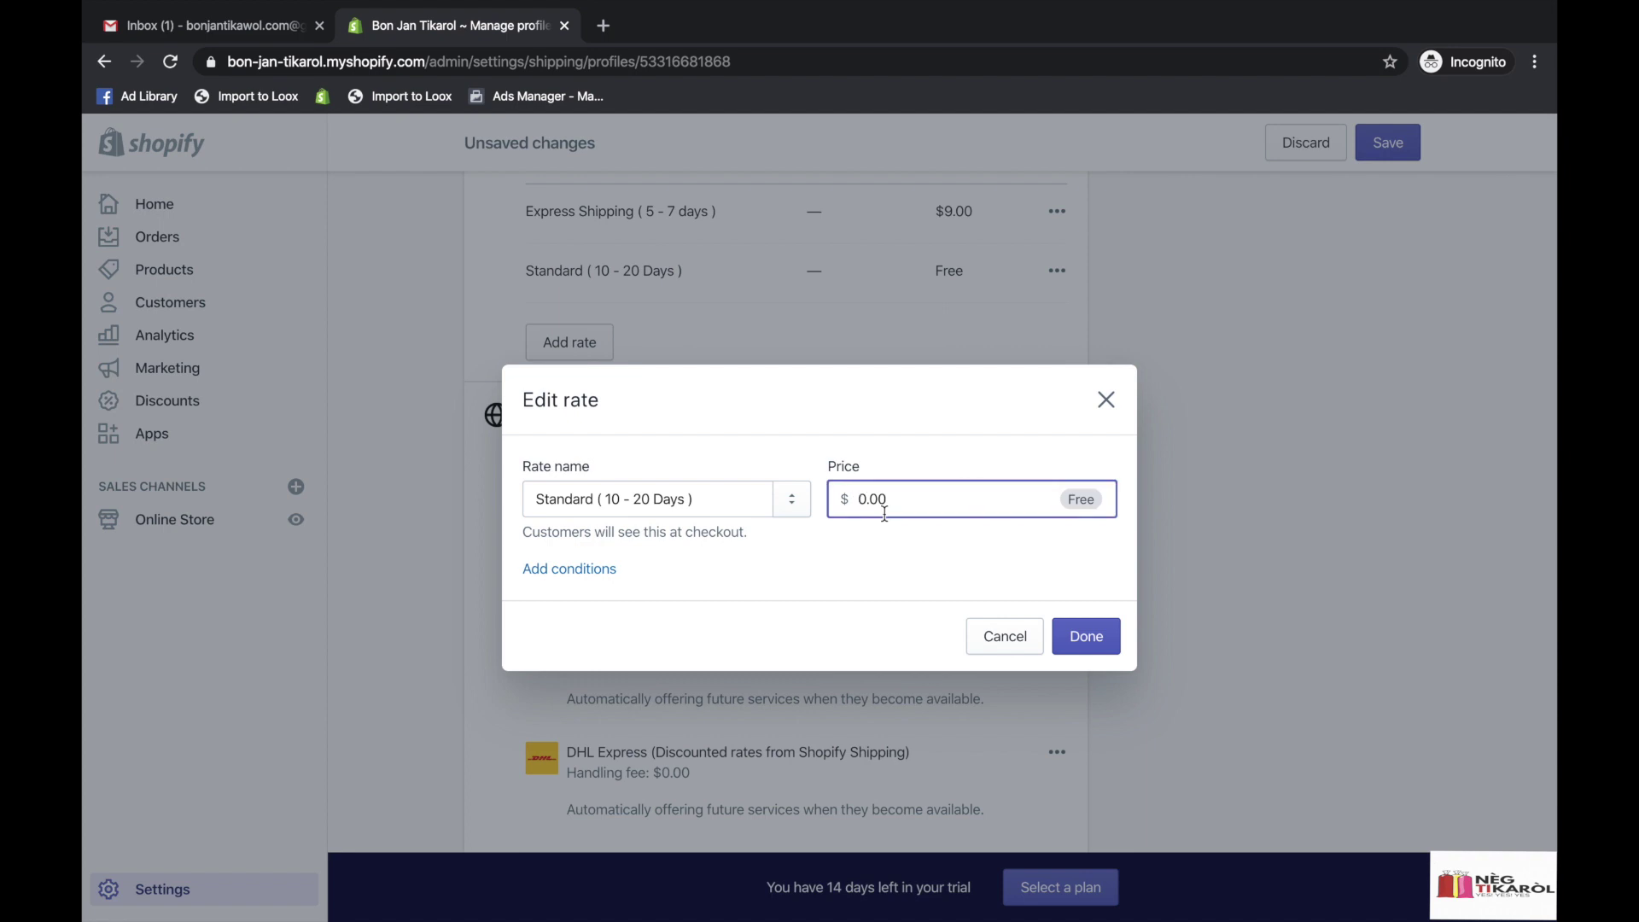
key(BackSpace)
text(7)
click(1099, 646)
Add an "Express Shipping ( 5 - 7 days )" rate priced at $19.00 to the Rest of the World zone.
scroll(768, 598, down, 2)
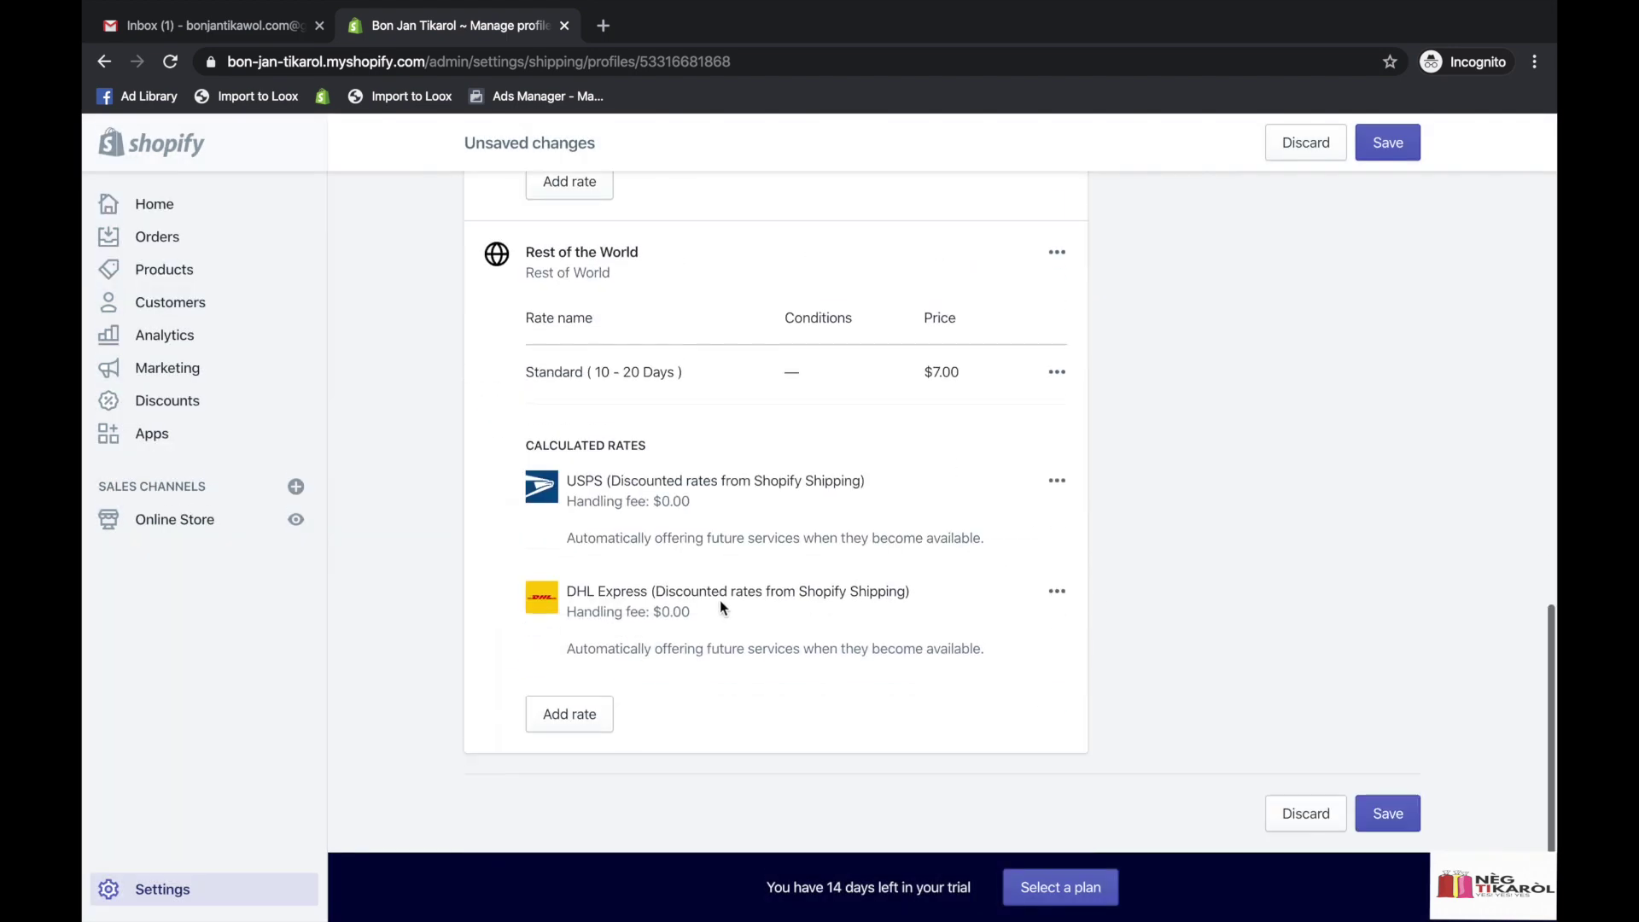
click(574, 712)
click(623, 547)
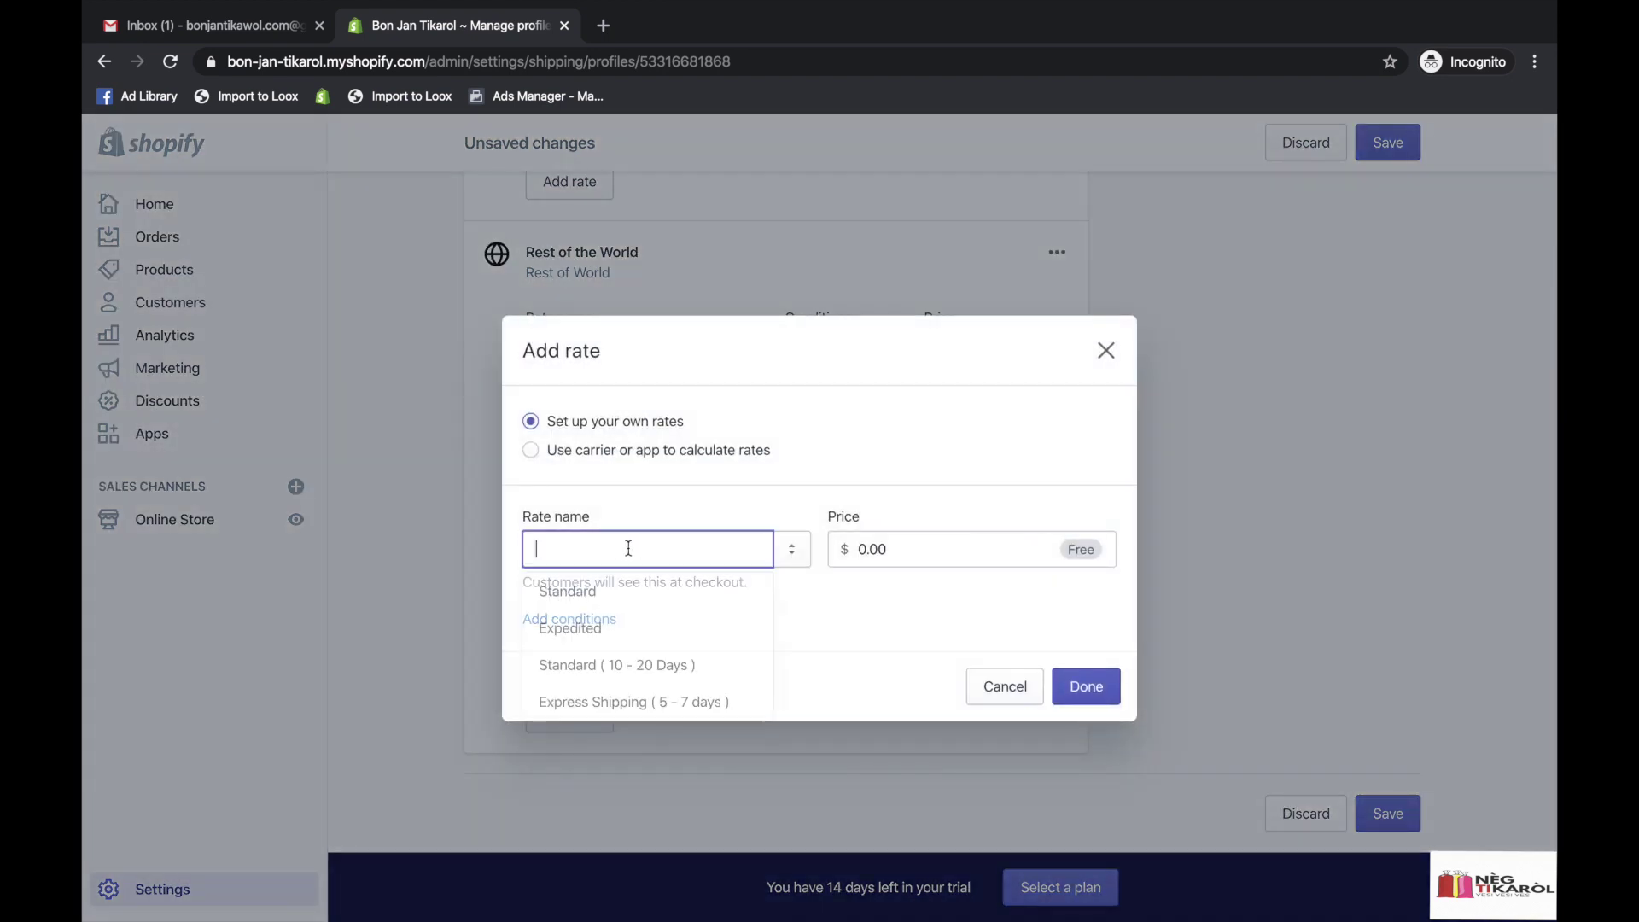
click(601, 702)
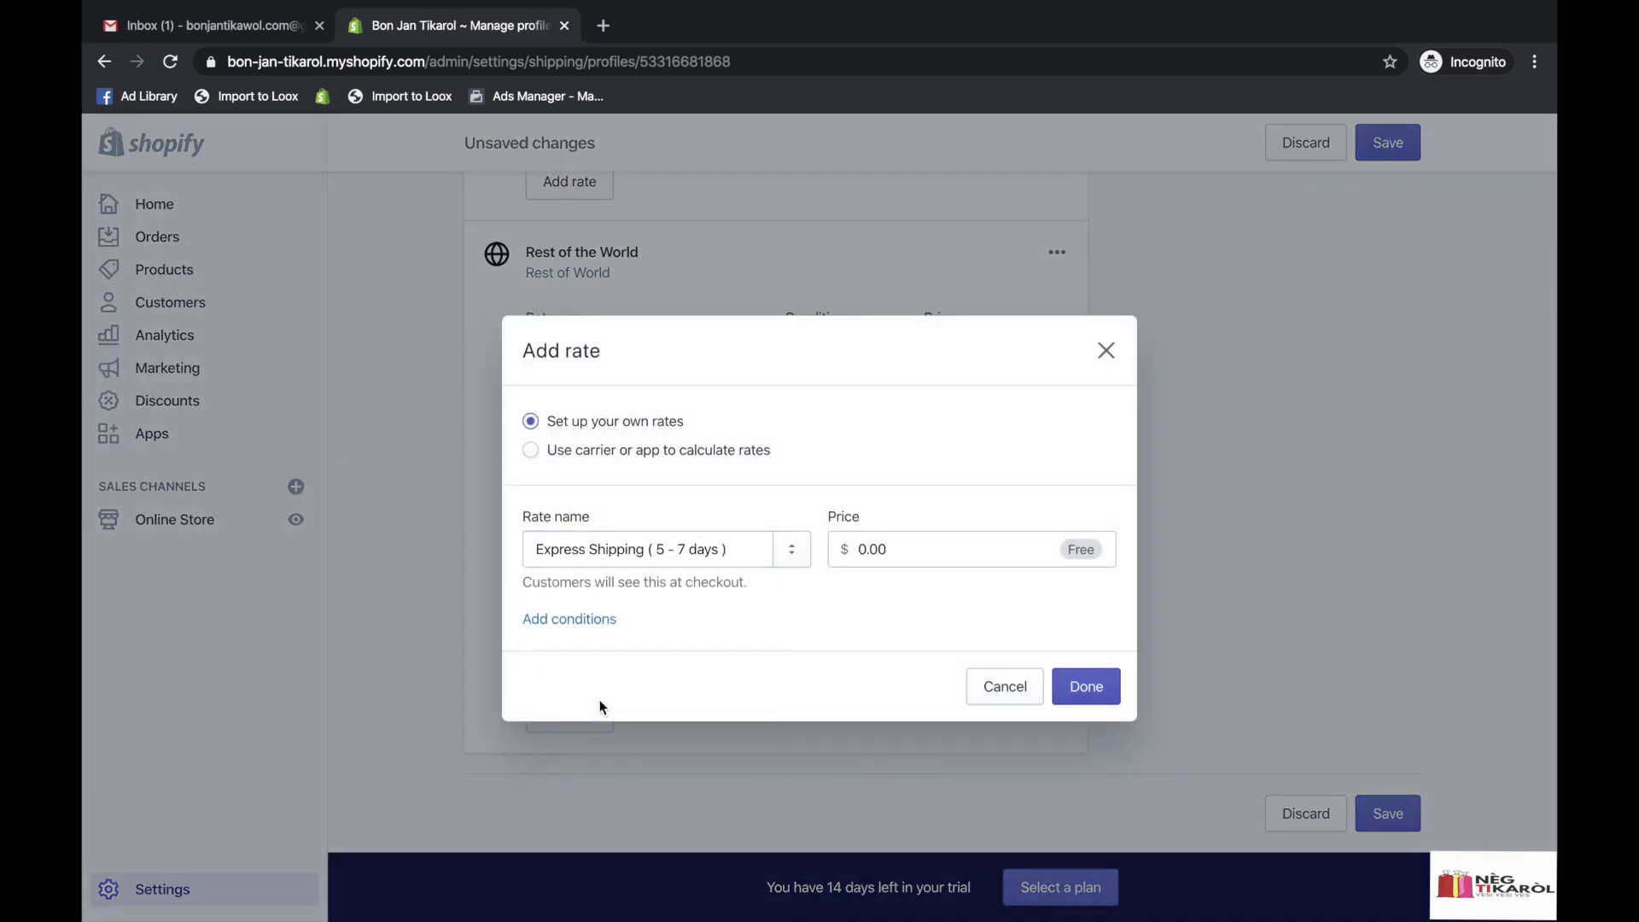
click(858, 549)
text(19)
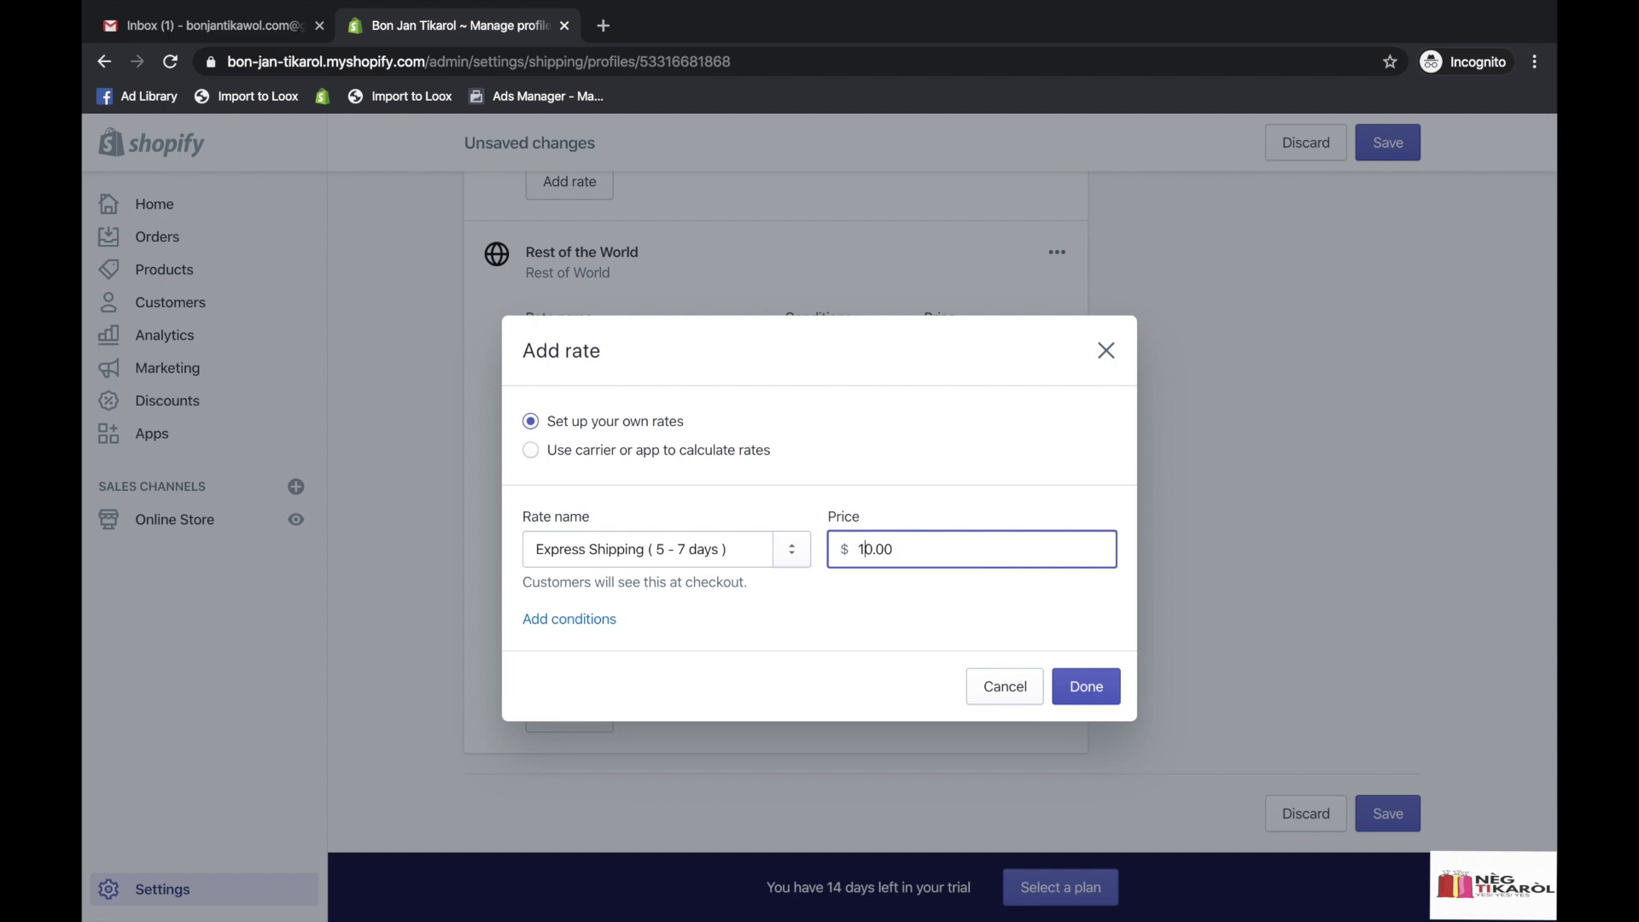
key(Delete)
click(1084, 688)
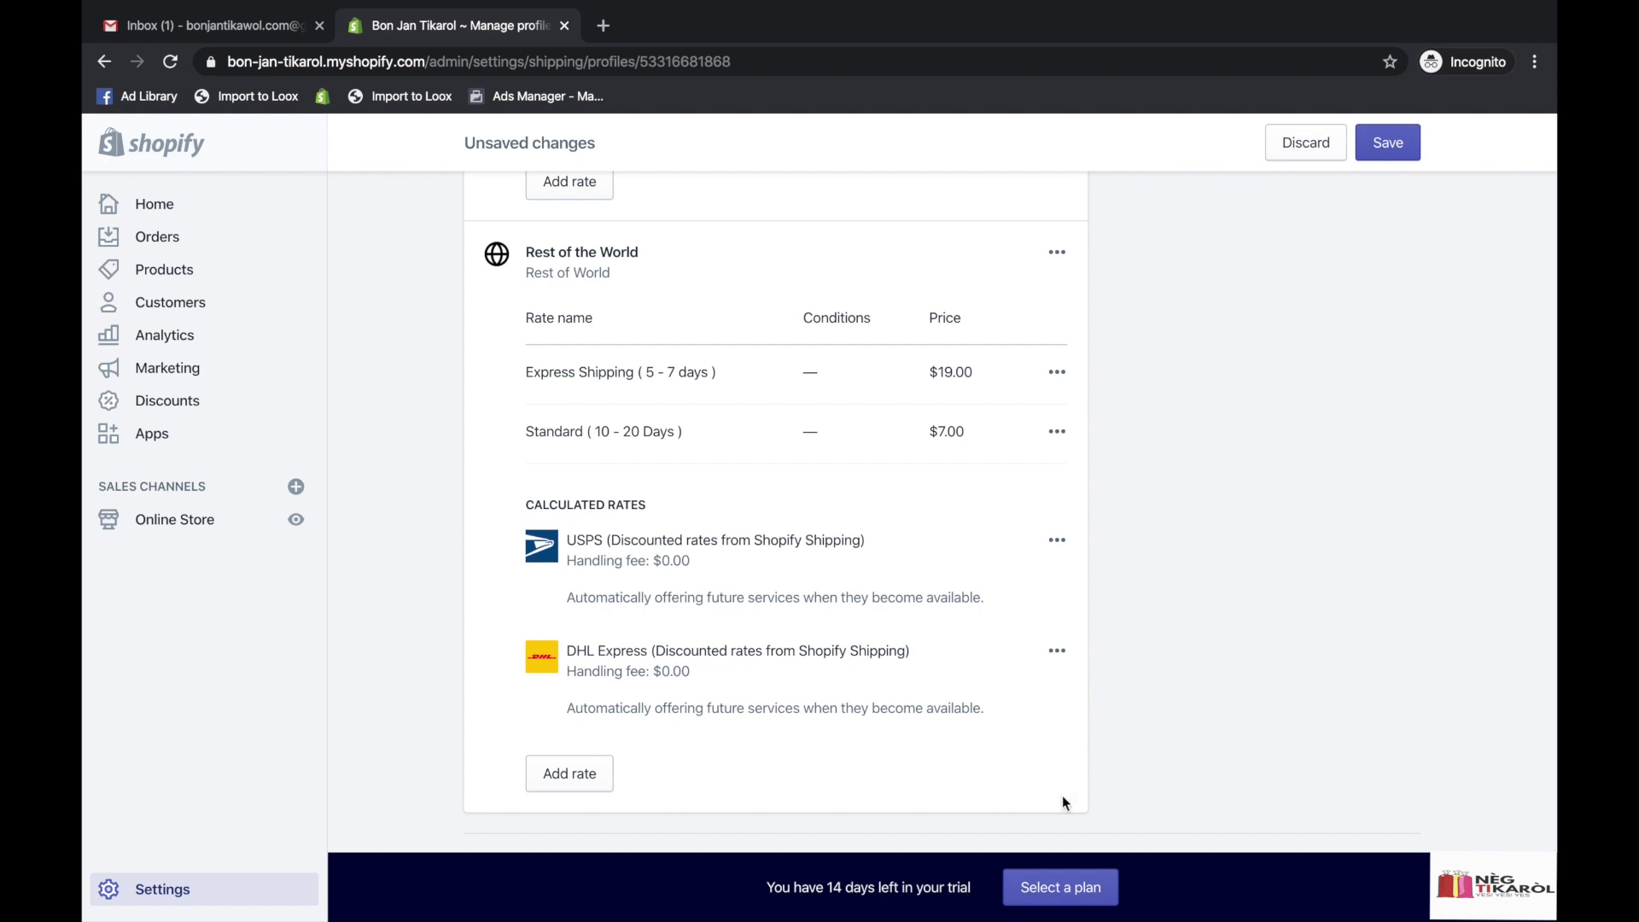
Review the domestic and Rest of the World rates and save the general shipping profile.
scroll(1046, 823, down, 1)
scroll(739, 513, up, 2)
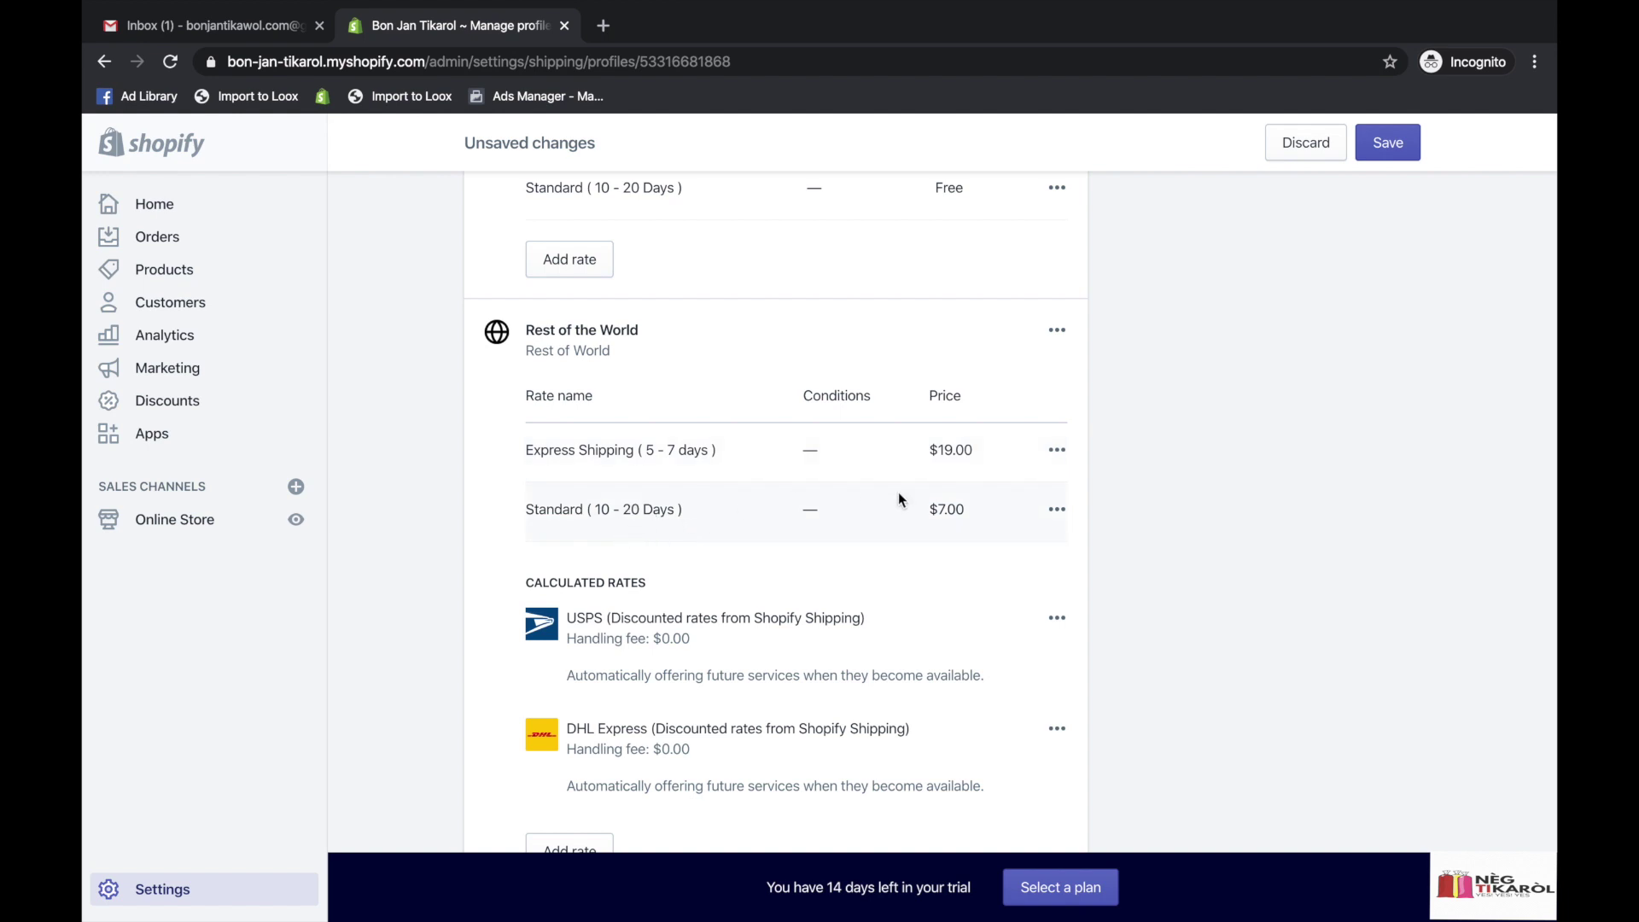
scroll(925, 469, down, 2)
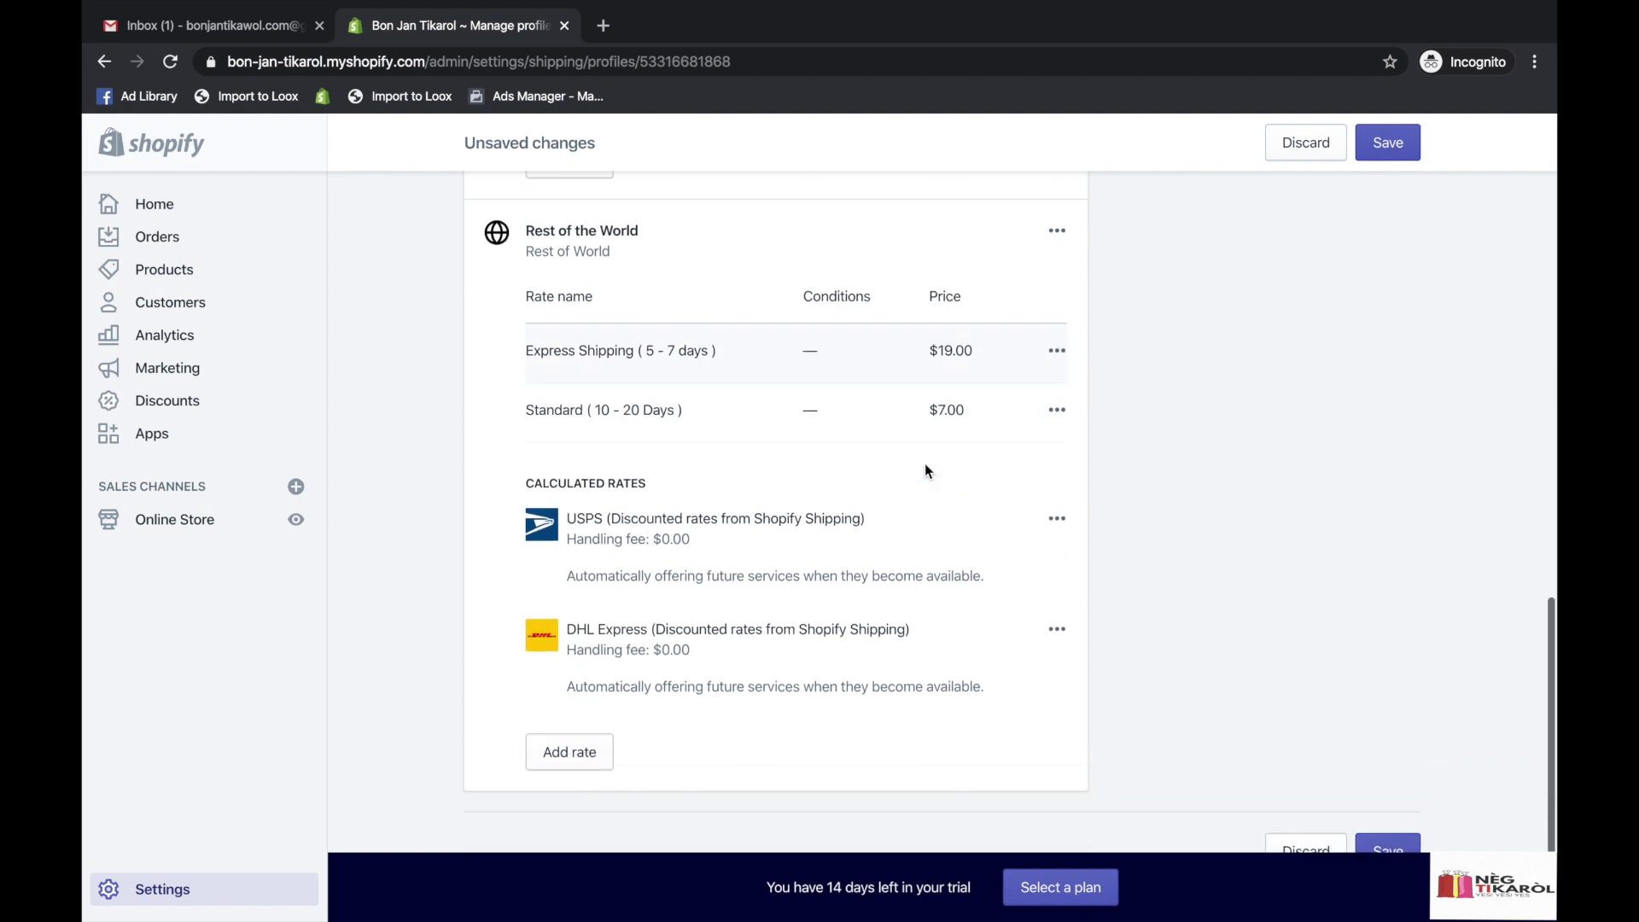
scroll(925, 468, up, 4)
scroll(924, 469, down, 1)
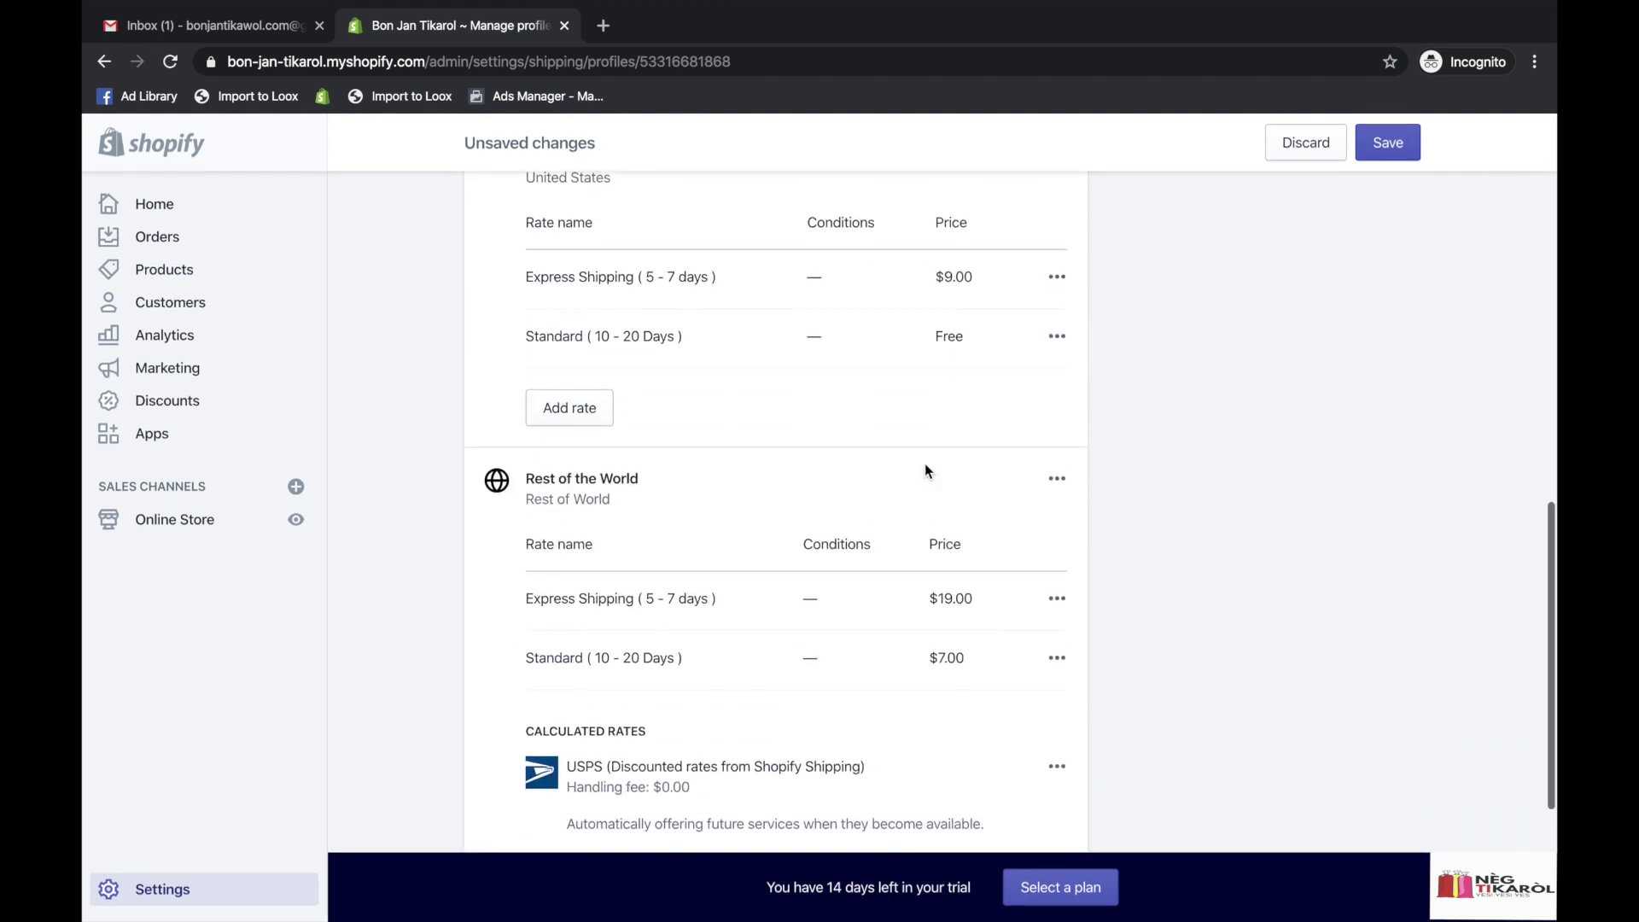
scroll(925, 463, up, 10)
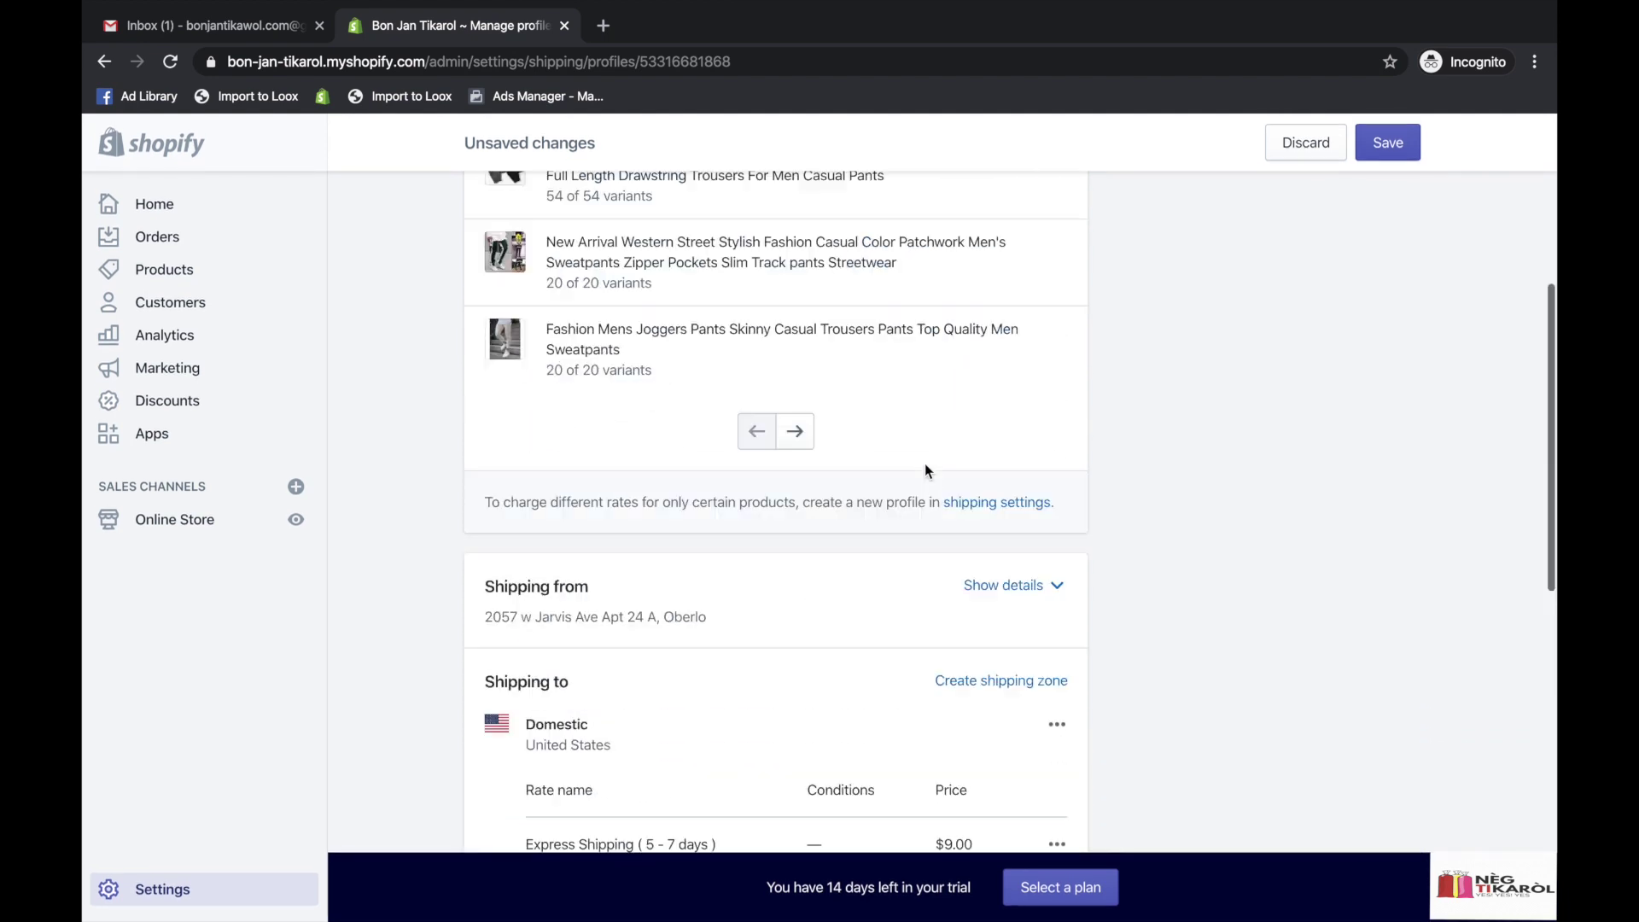
click(1396, 147)
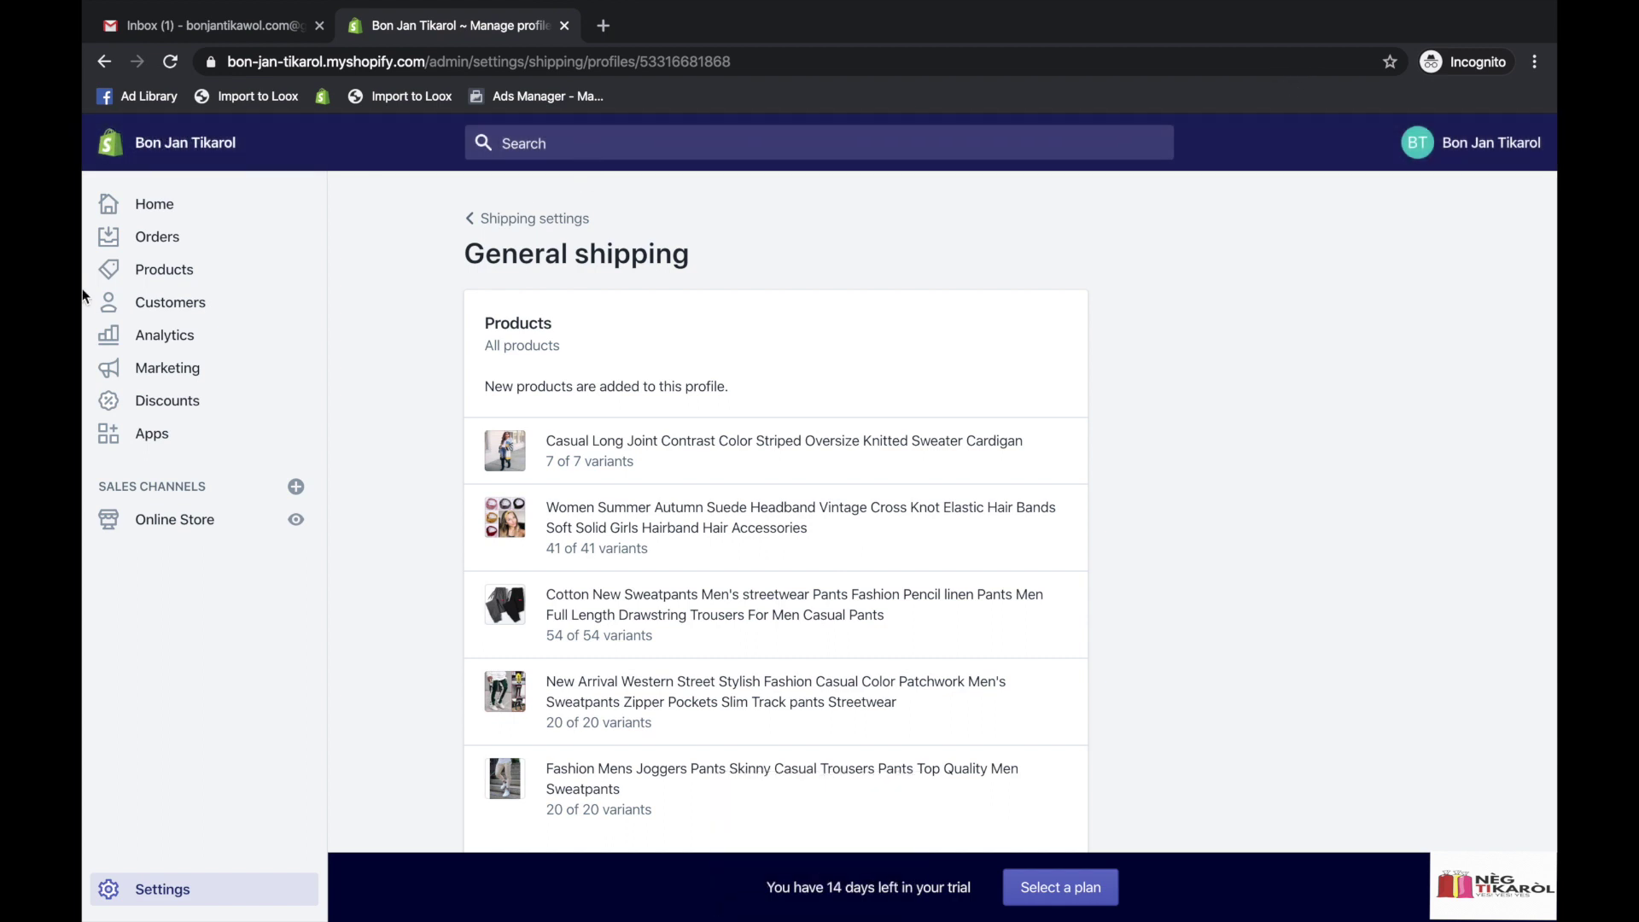
Open the store's tax settings and review the tax regions and tax calculation options.
click(174, 896)
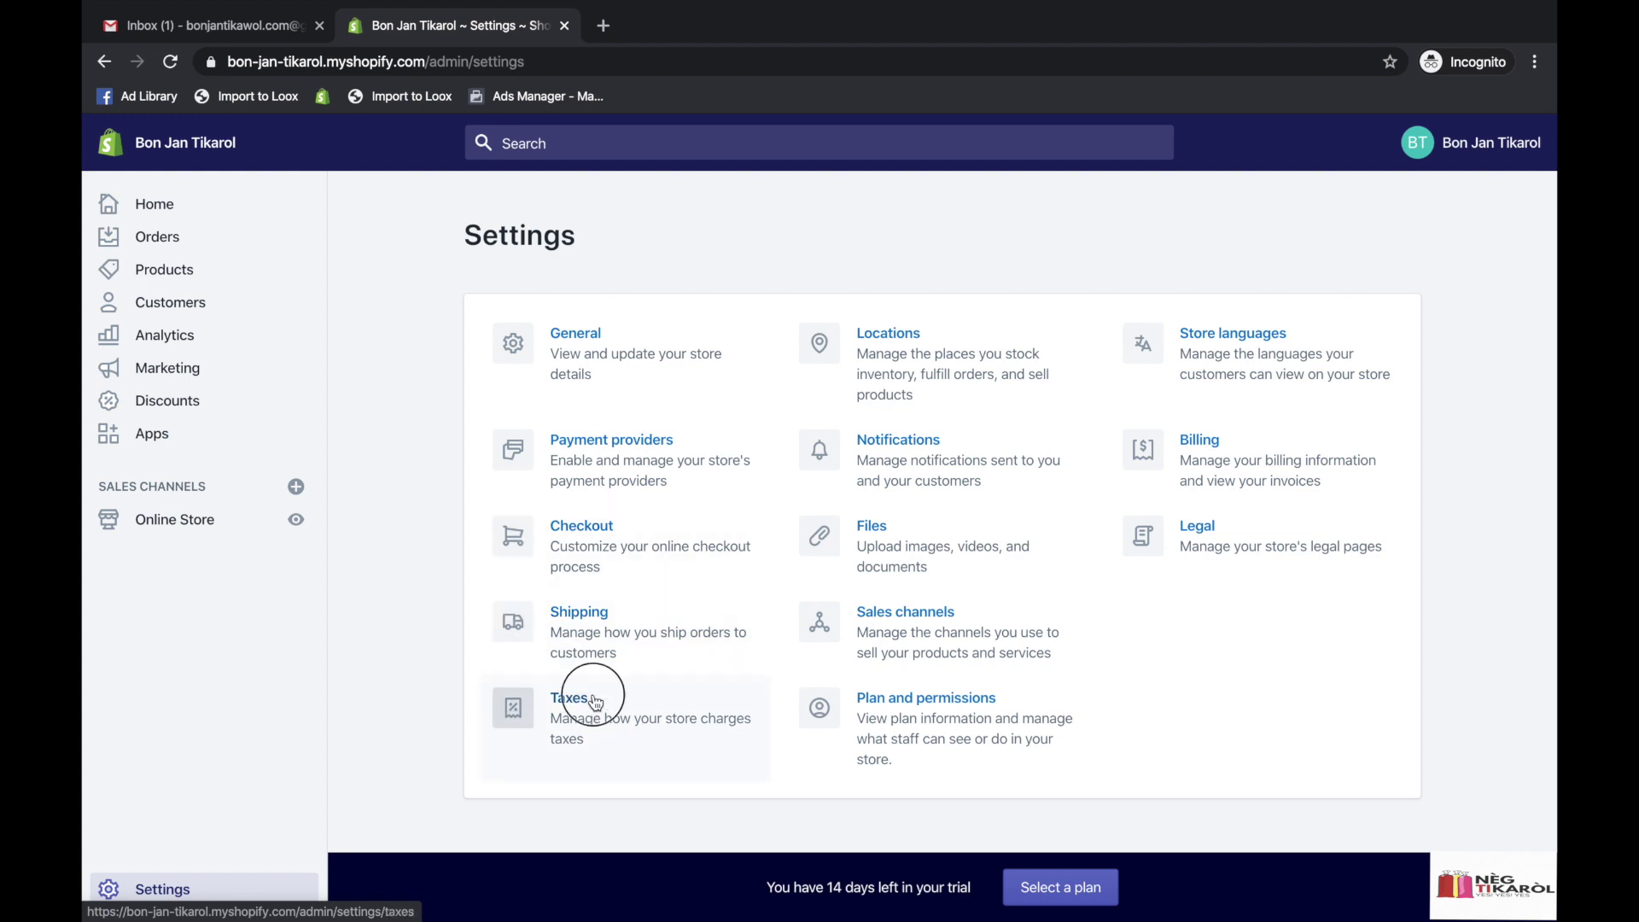
click(596, 702)
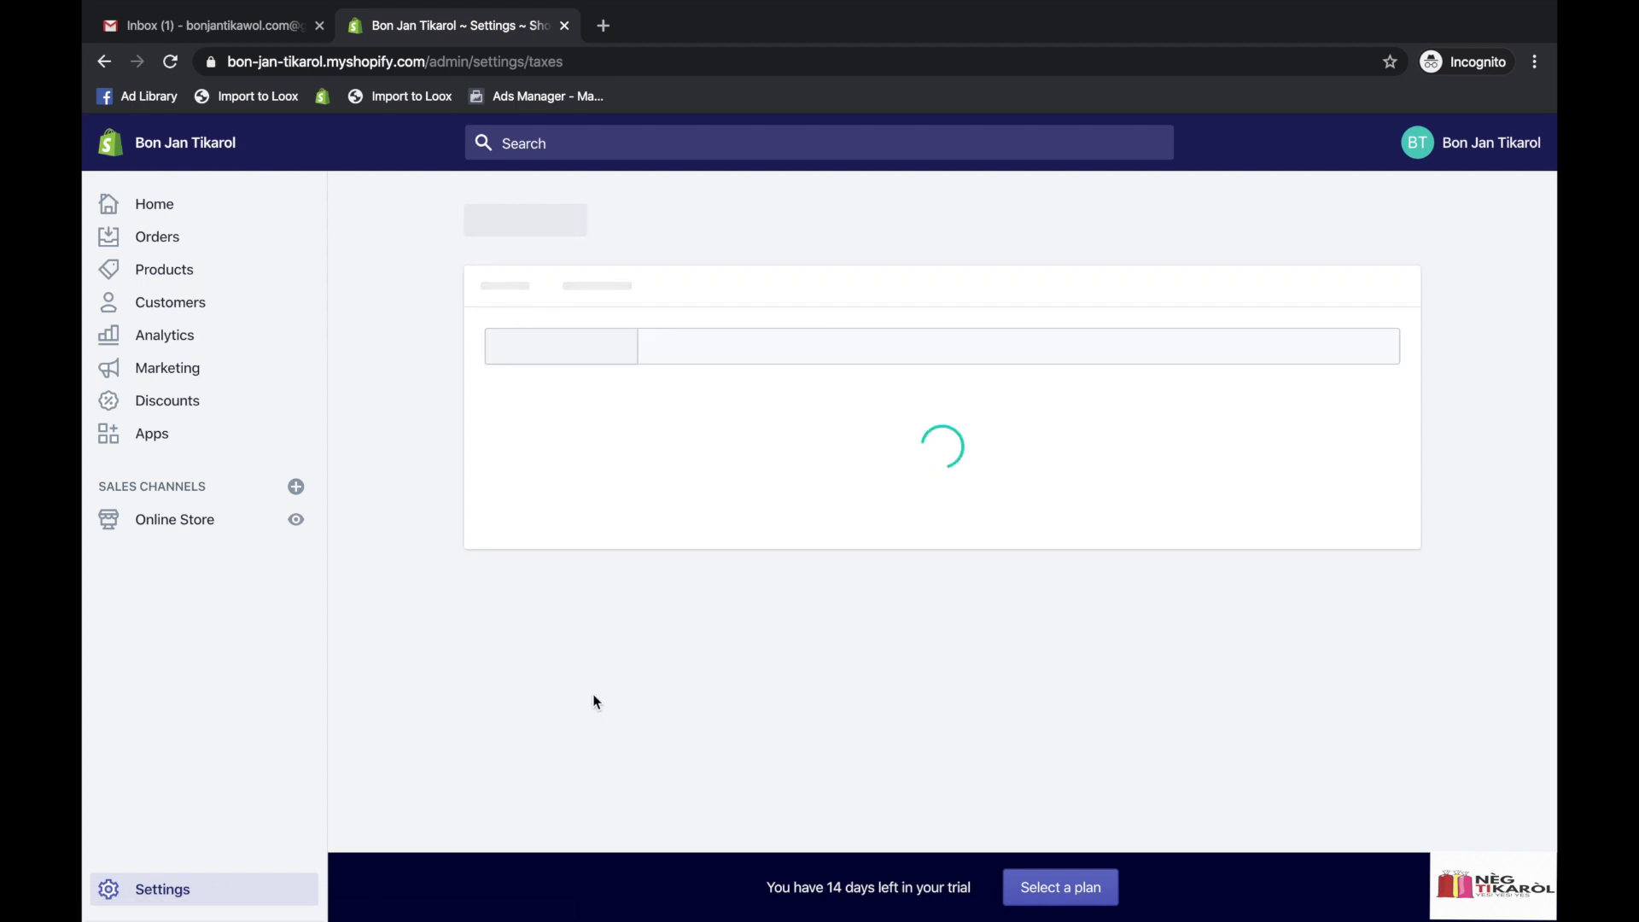
scroll(917, 658, down, 3)
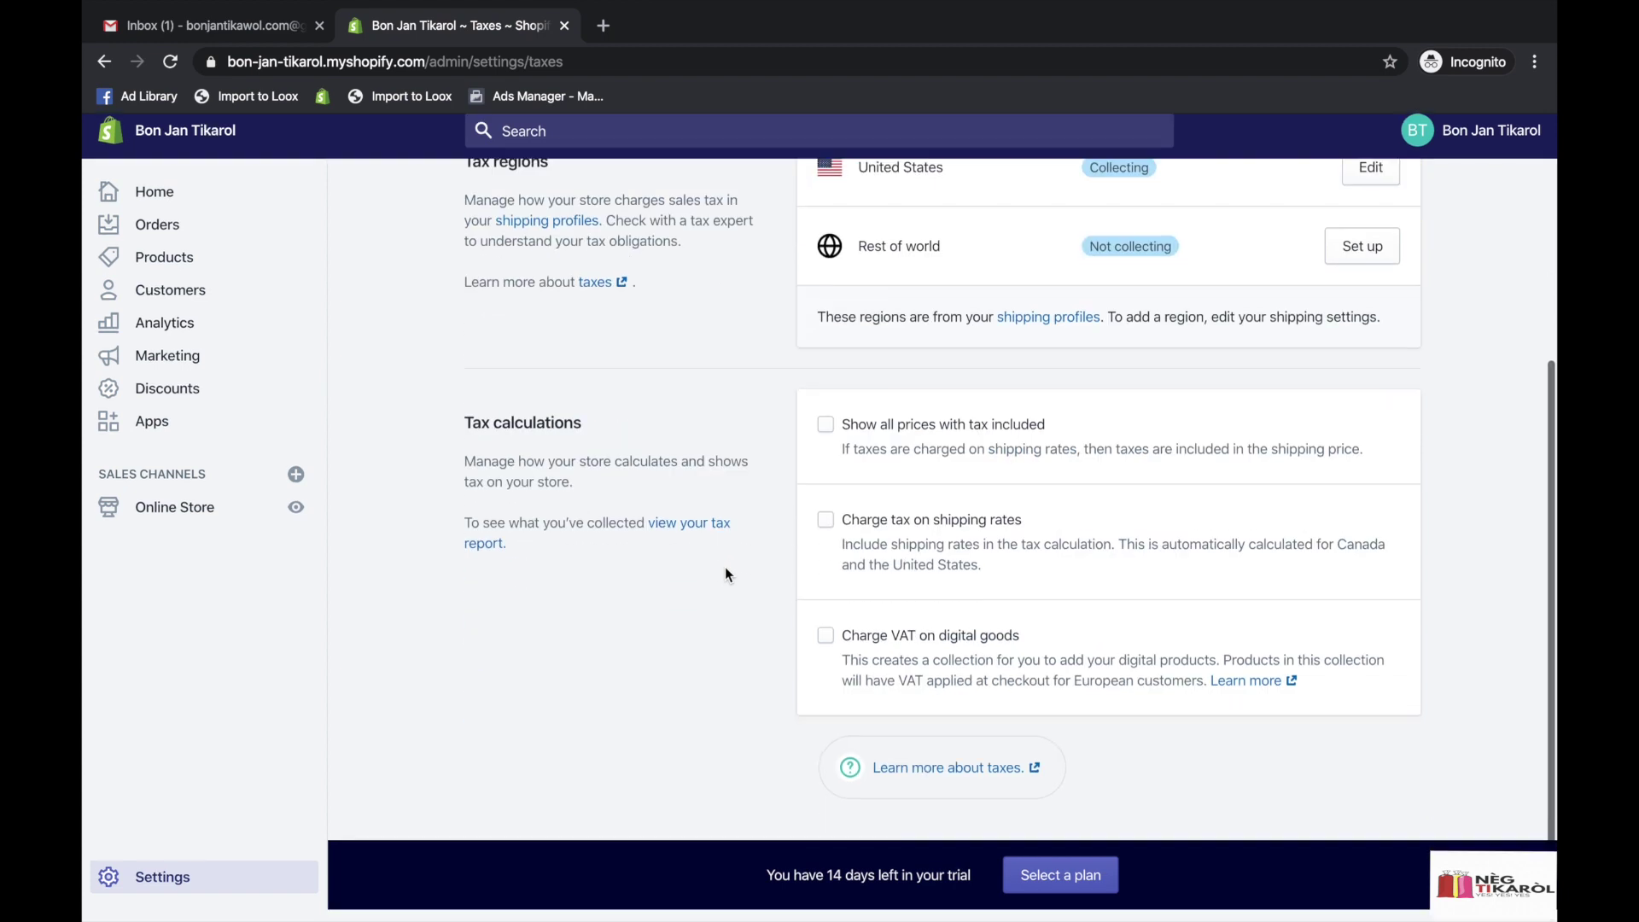
scroll(724, 567, up, 3)
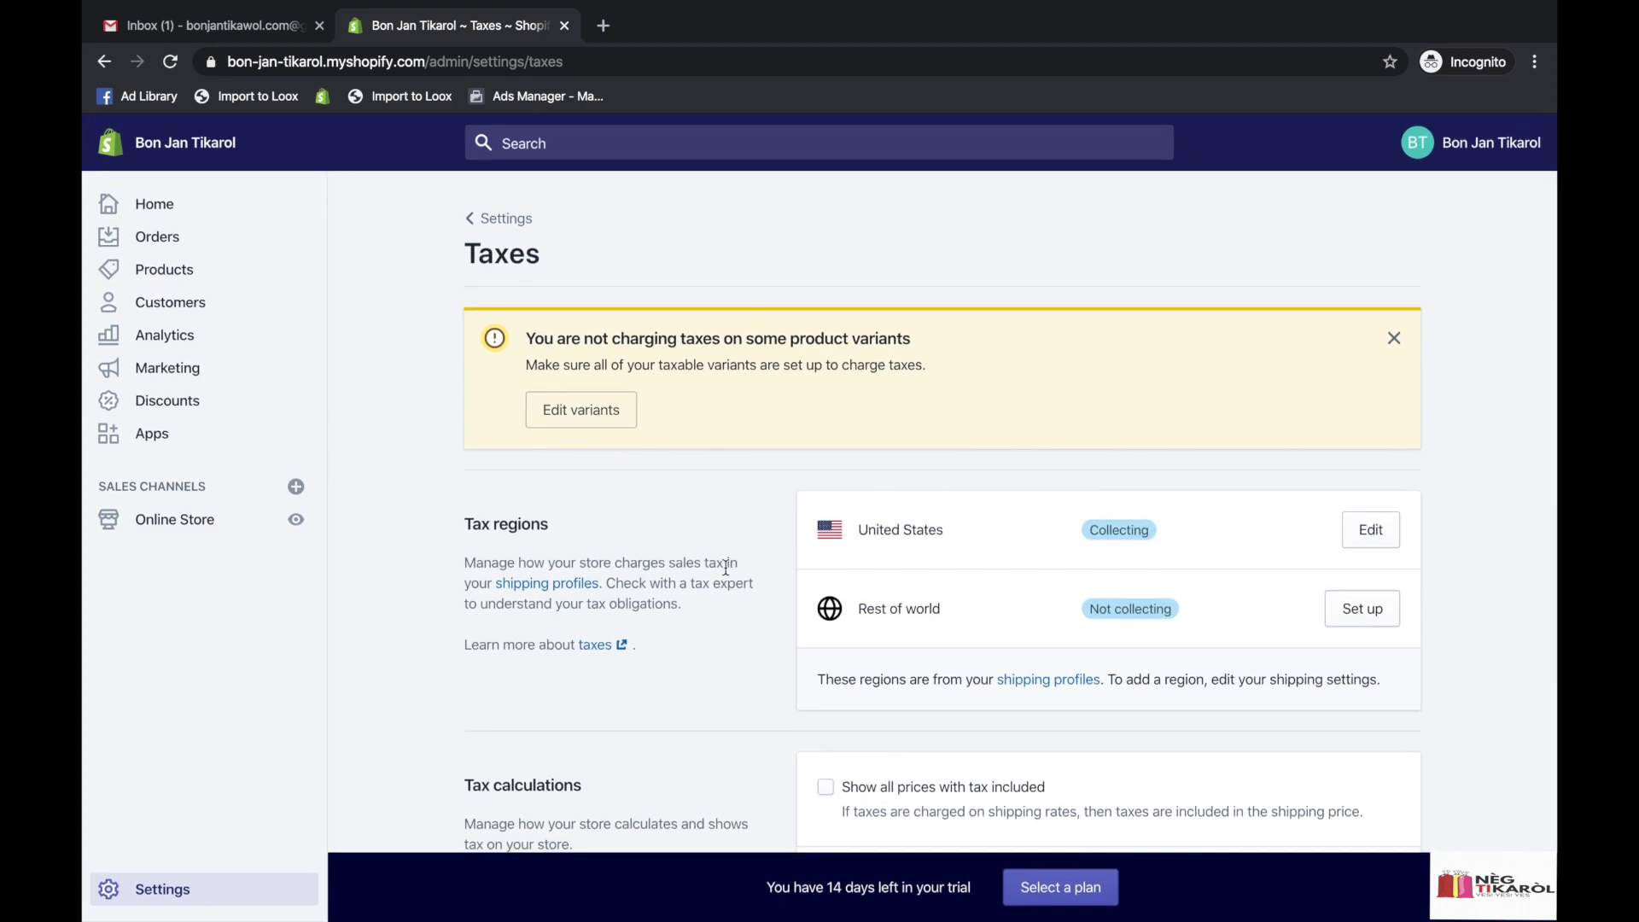
Open the notification settings and review the order, shipping, delivery, customer and staff notification templates.
click(154, 898)
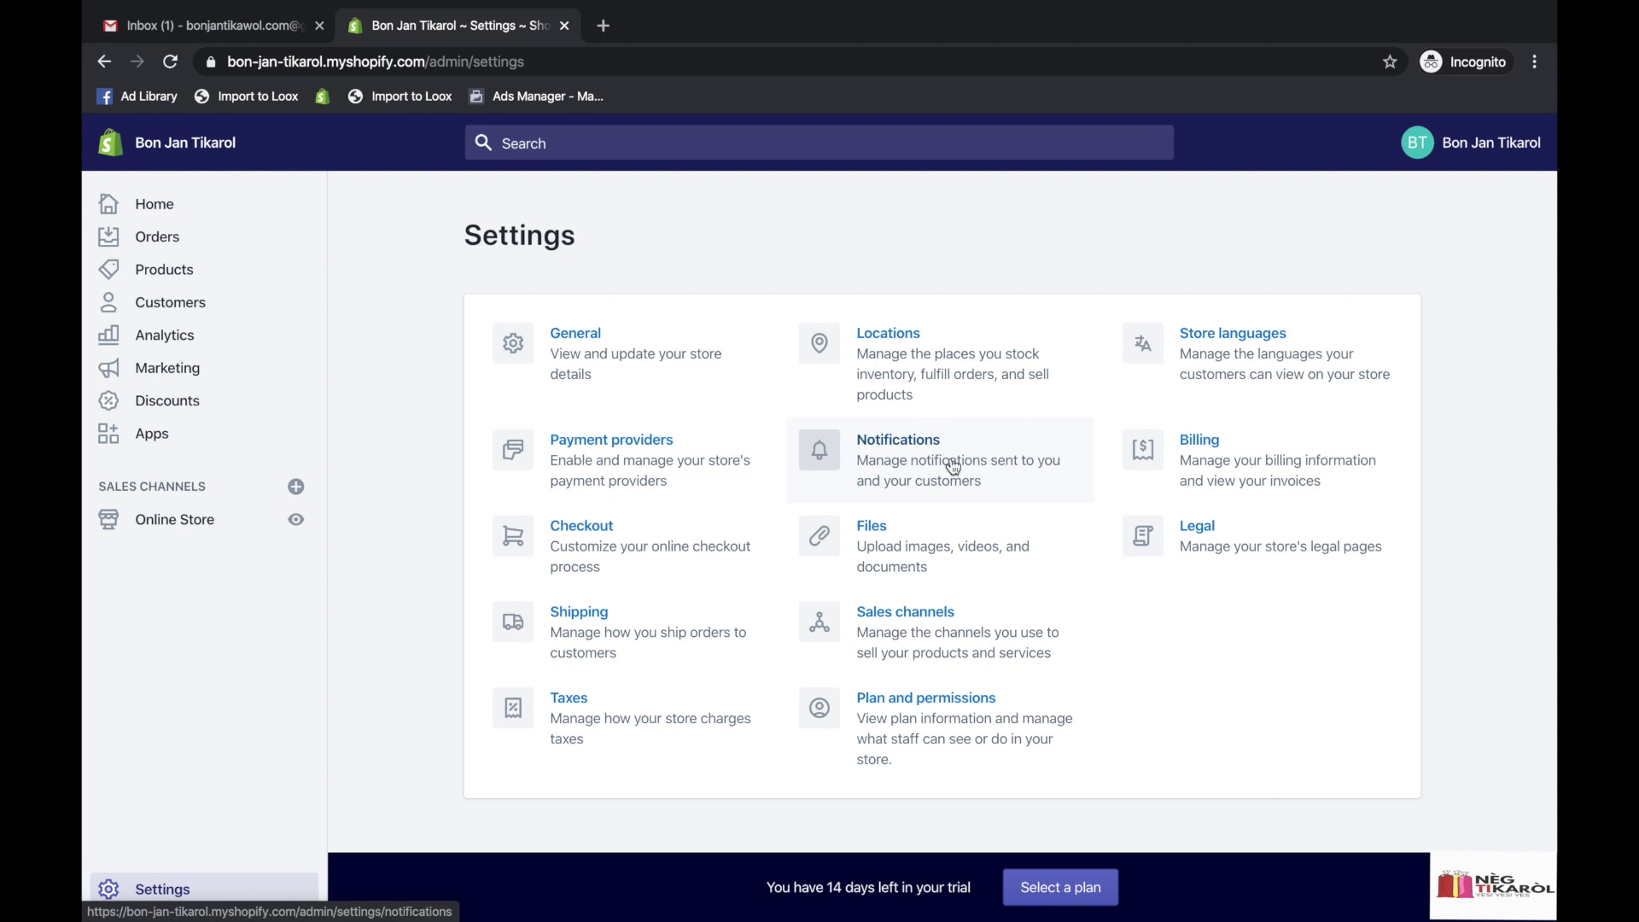
click(908, 463)
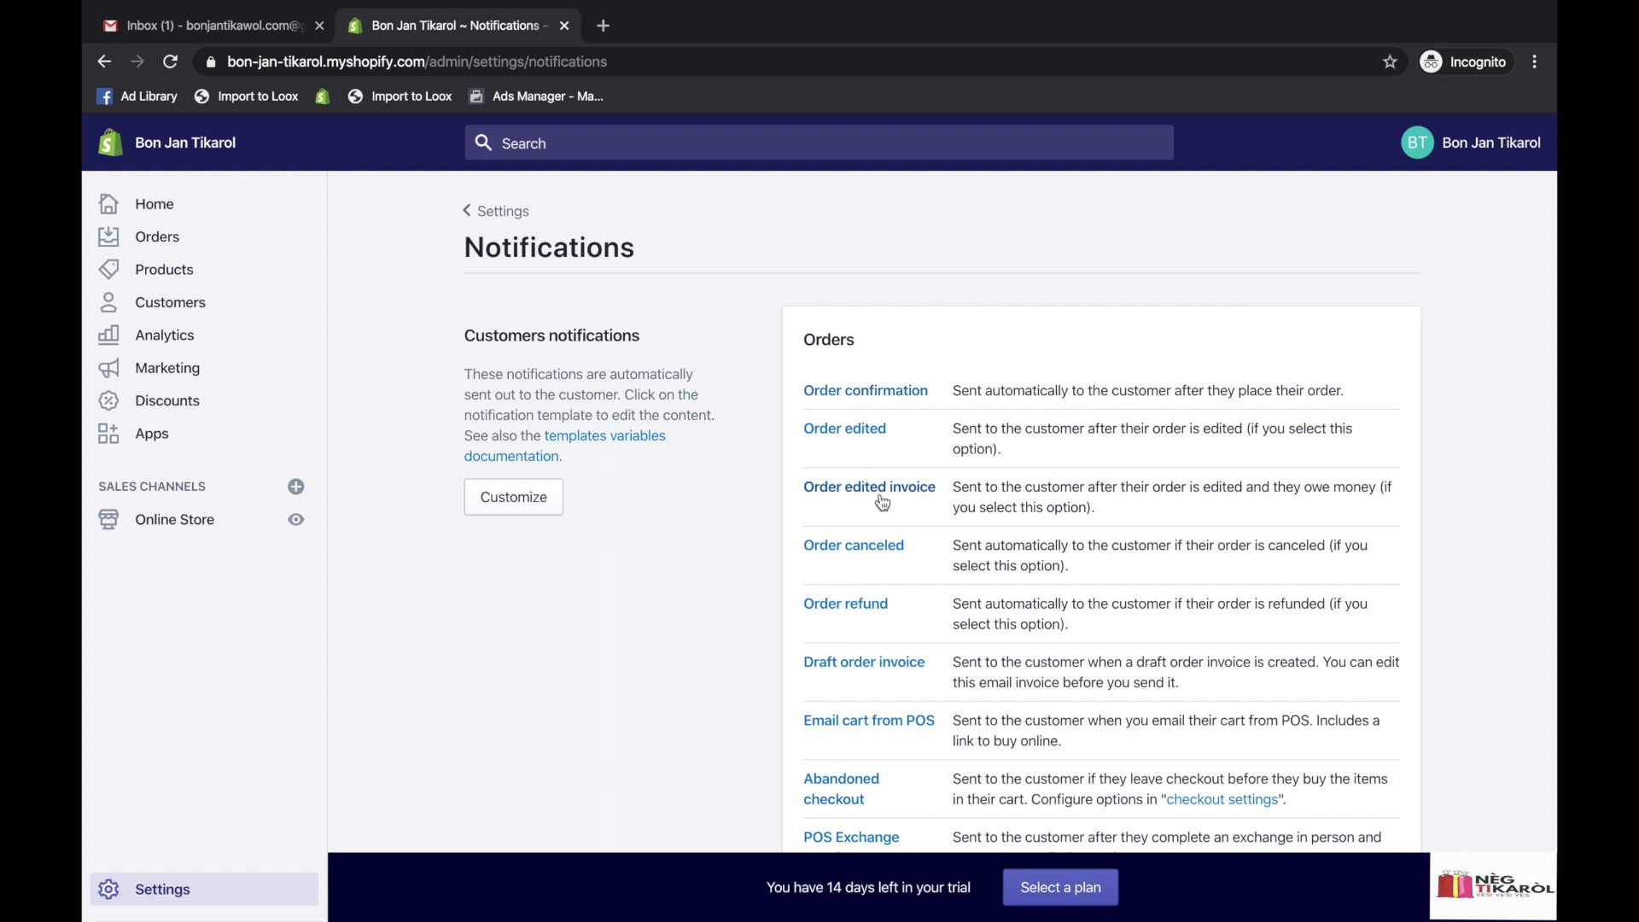
scroll(885, 628, down, 5)
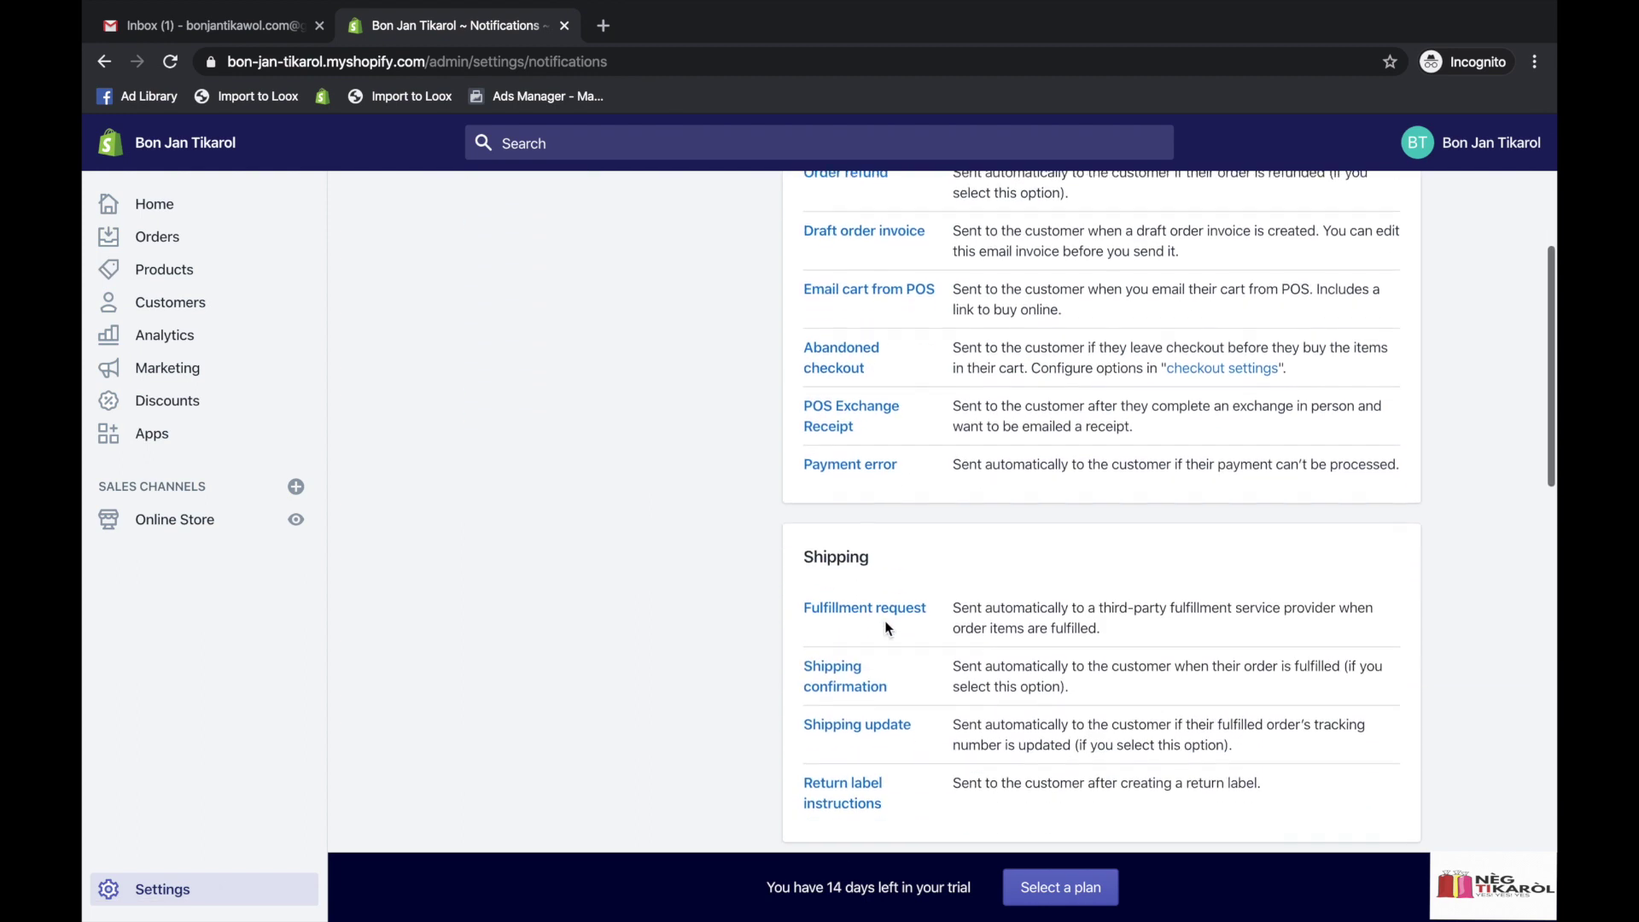
scroll(889, 551, down, 5)
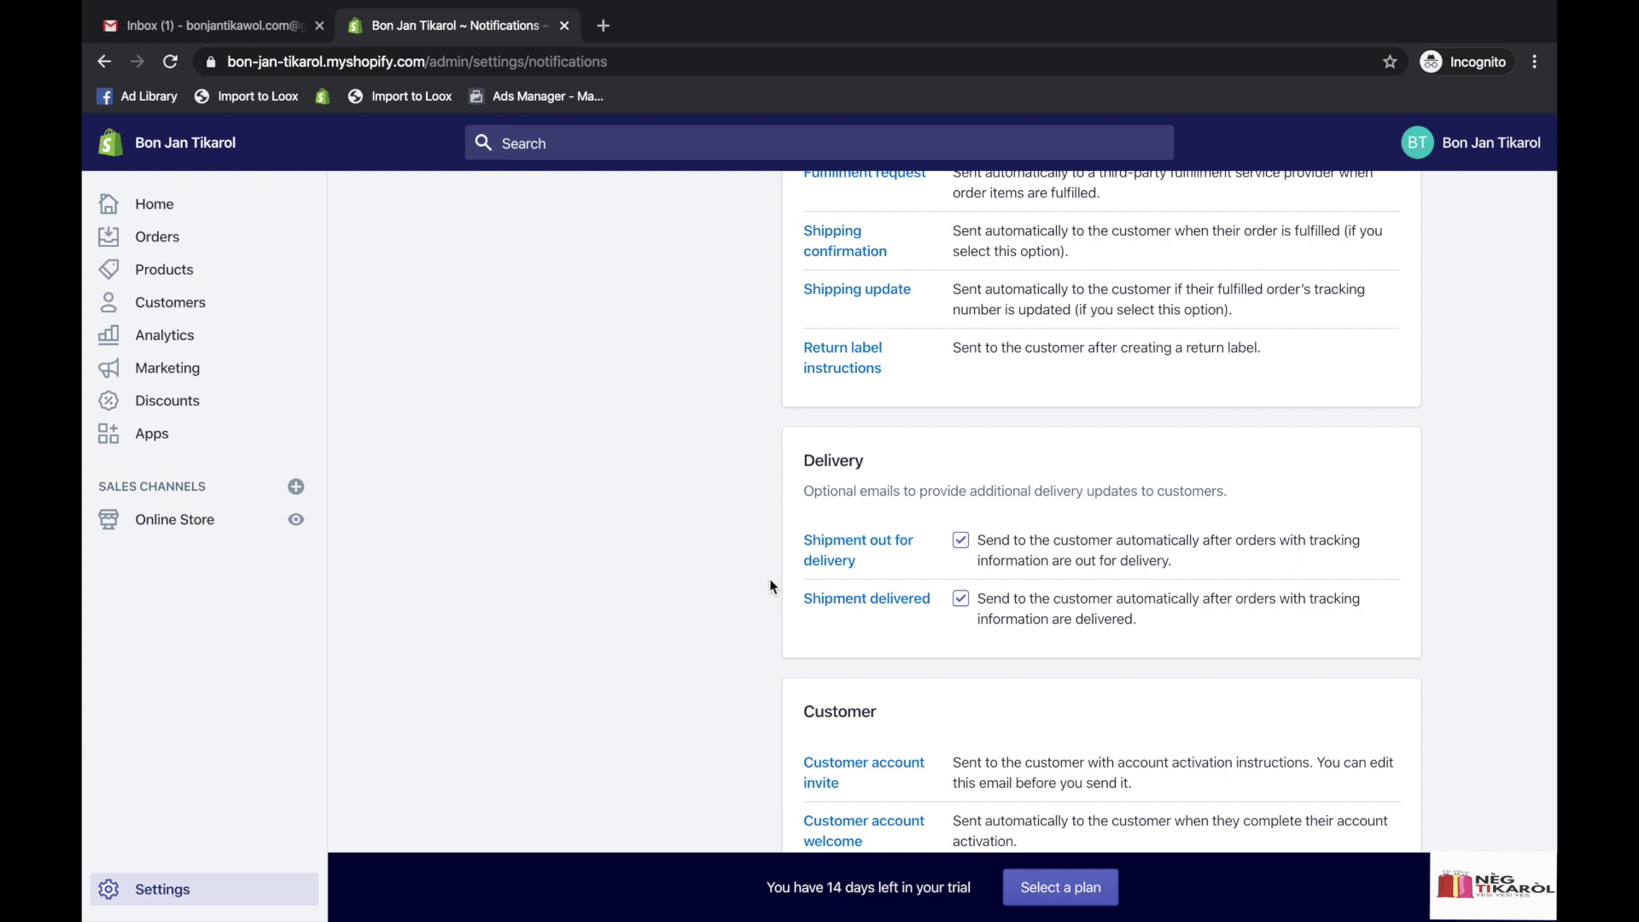
scroll(722, 703, down, 3)
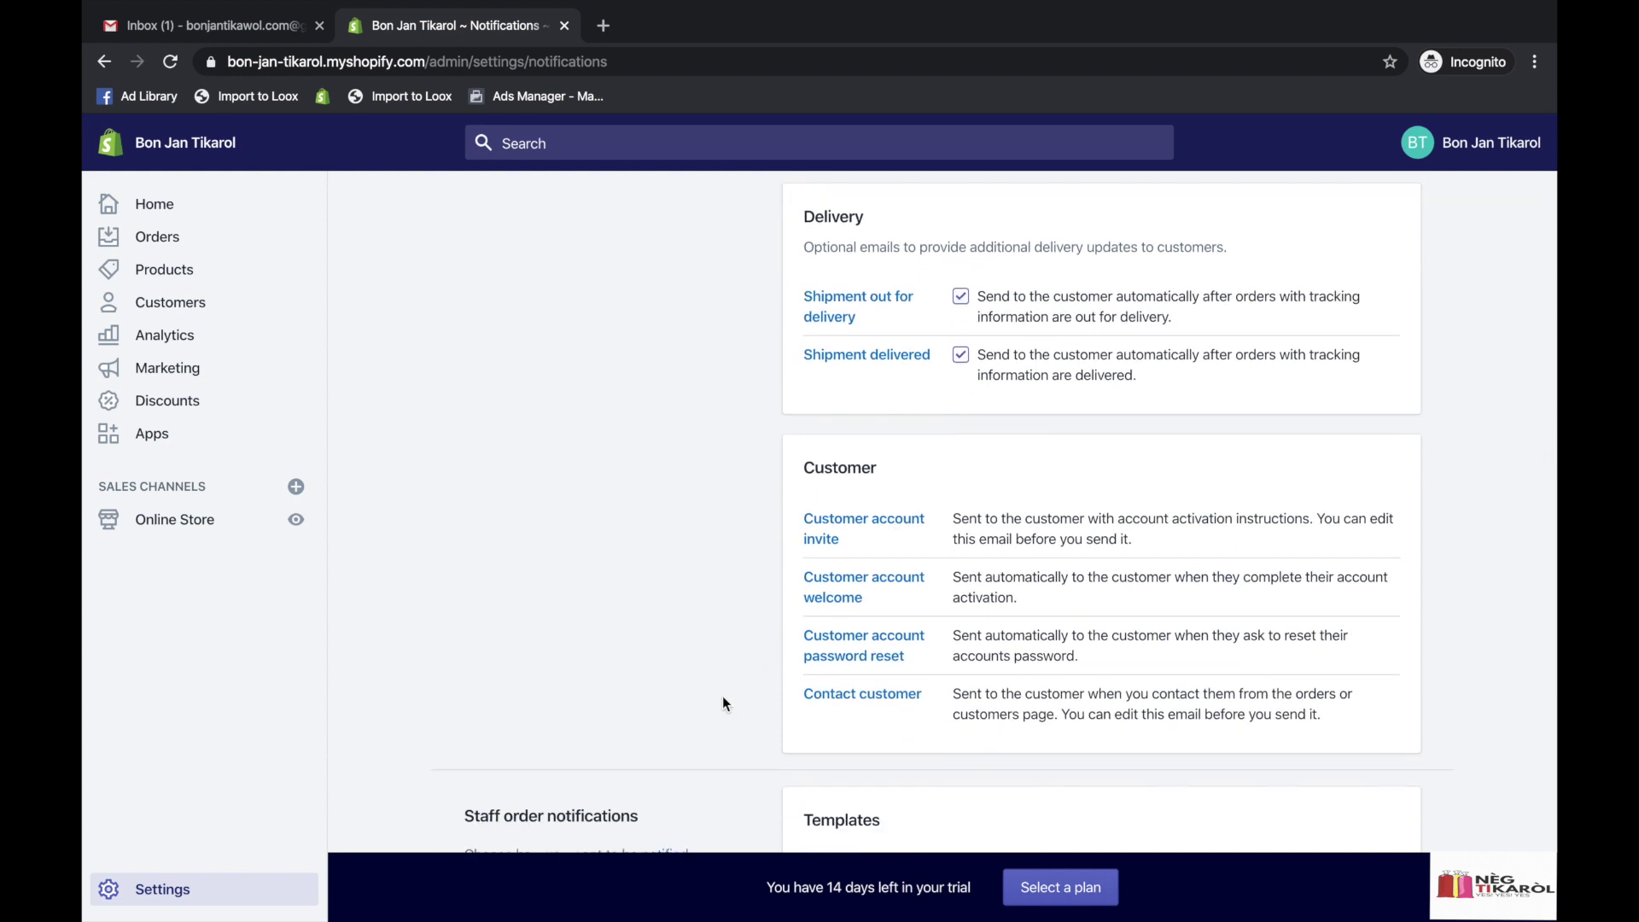
scroll(752, 589, down, 3)
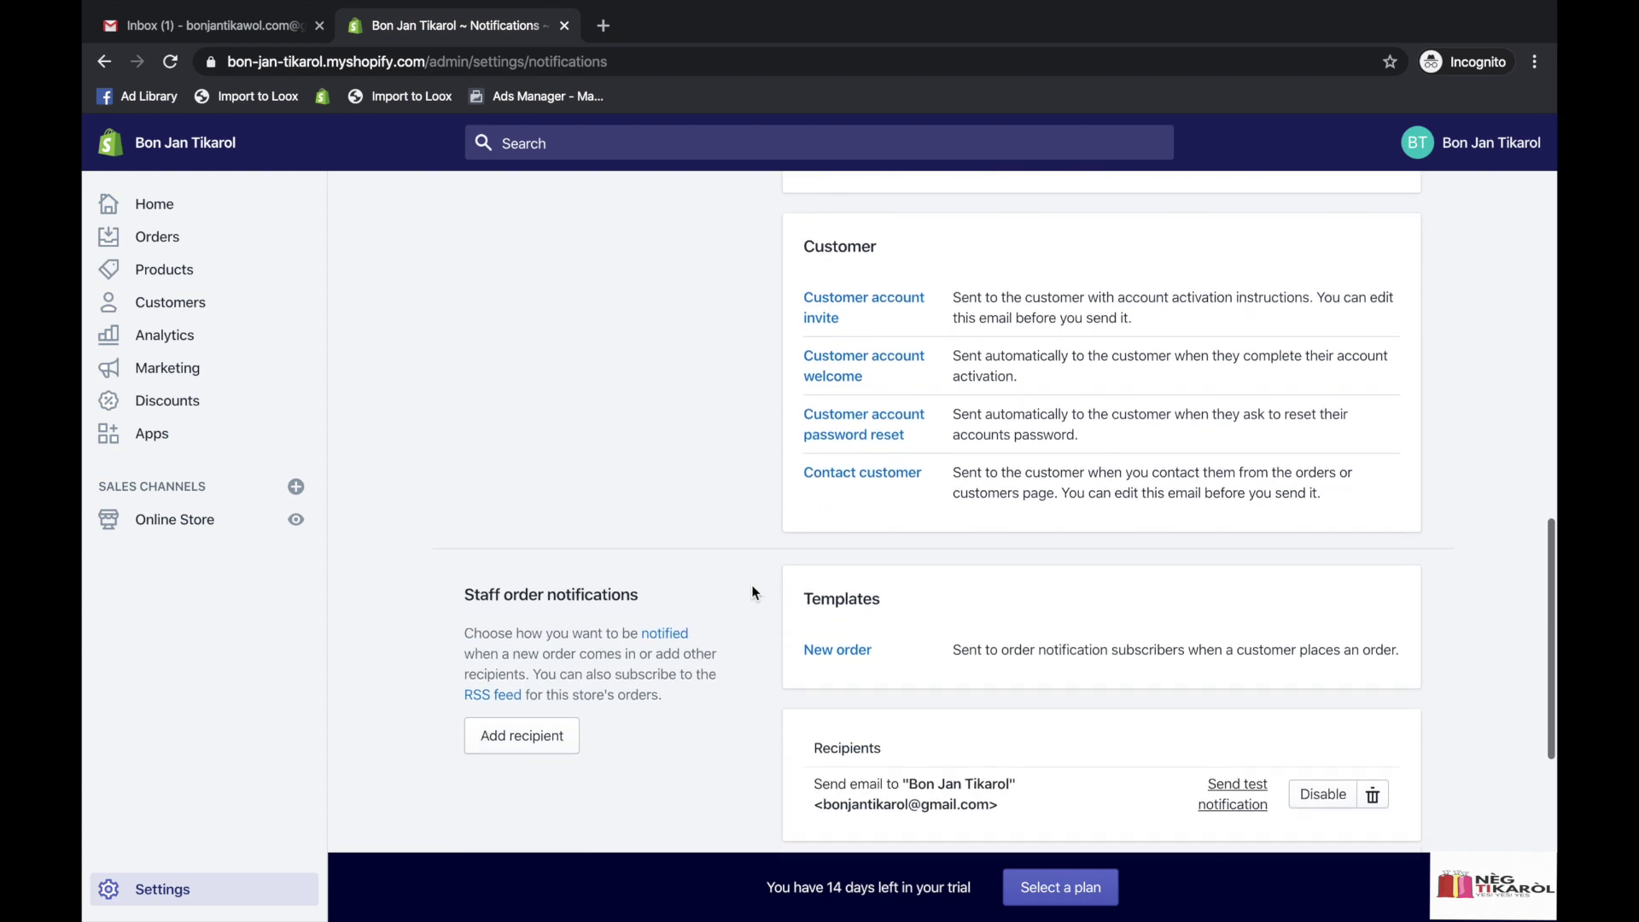
scroll(752, 591, down, 2)
scroll(752, 591, up, 2)
scroll(752, 591, down, 3)
scroll(752, 591, up, 15)
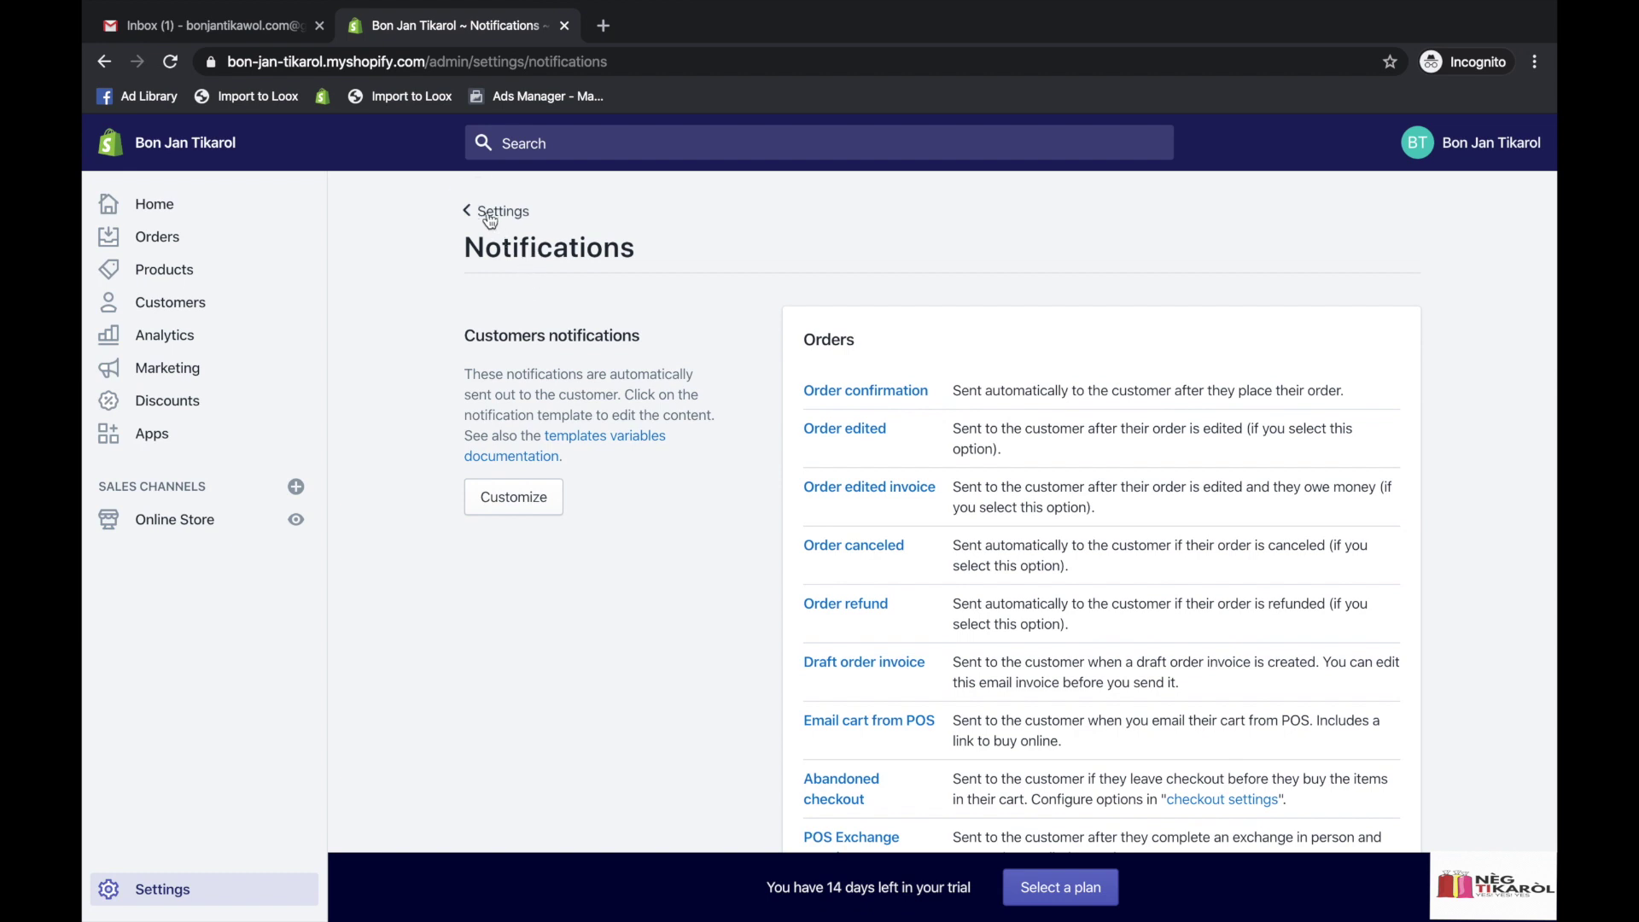
Open the plan and permissions settings and review the staff accounts, login services and store status options.
click(481, 217)
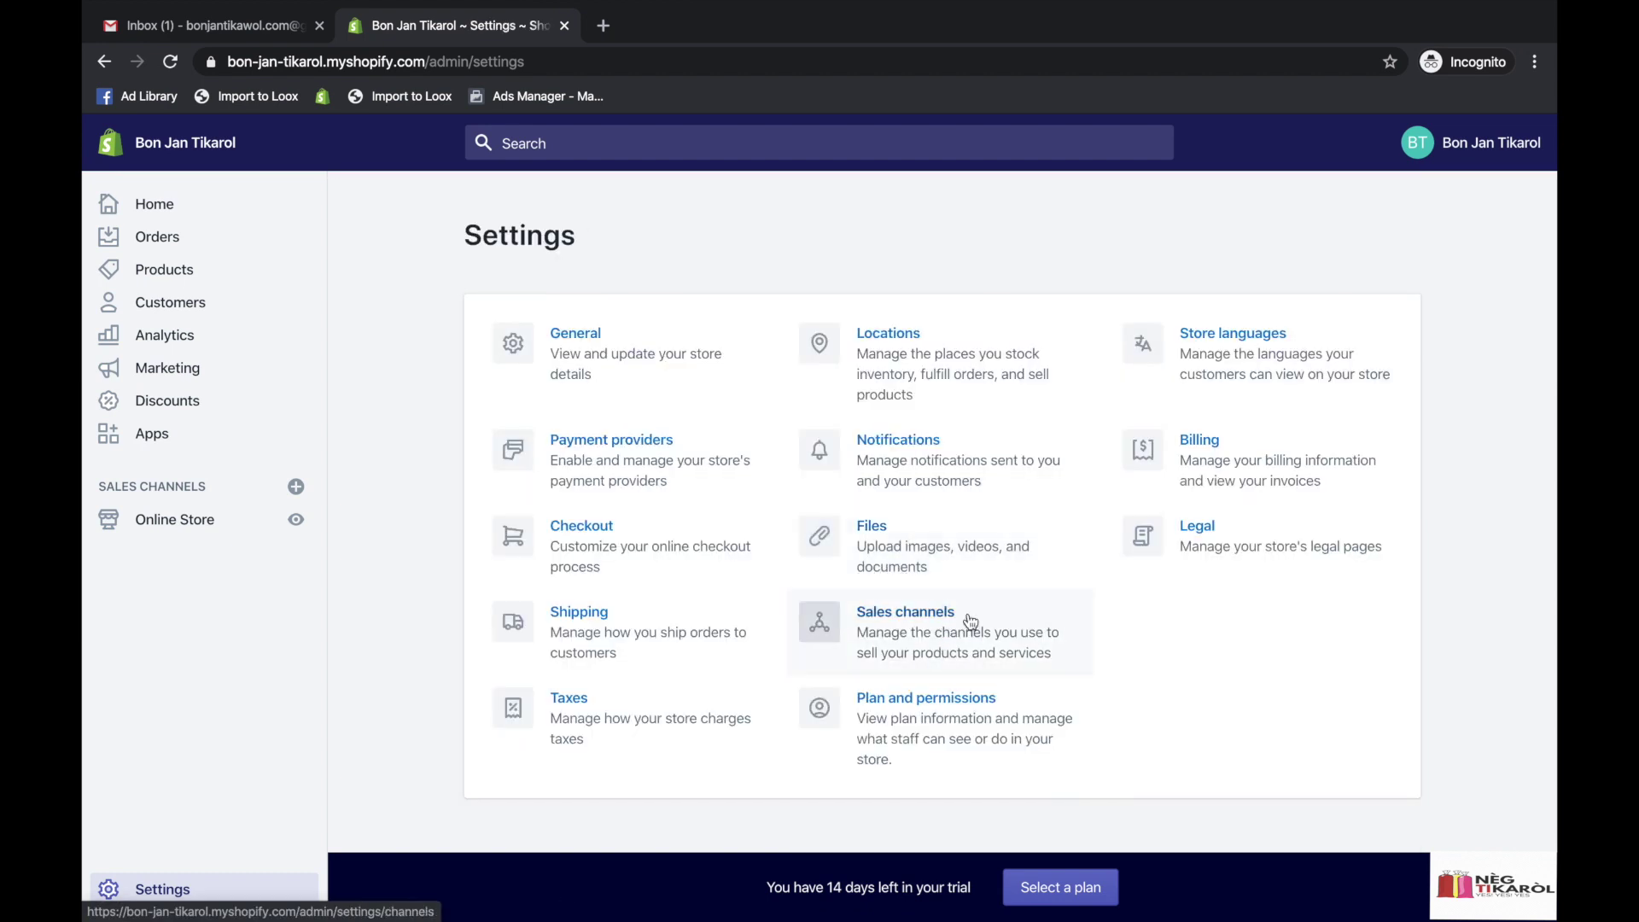
click(922, 723)
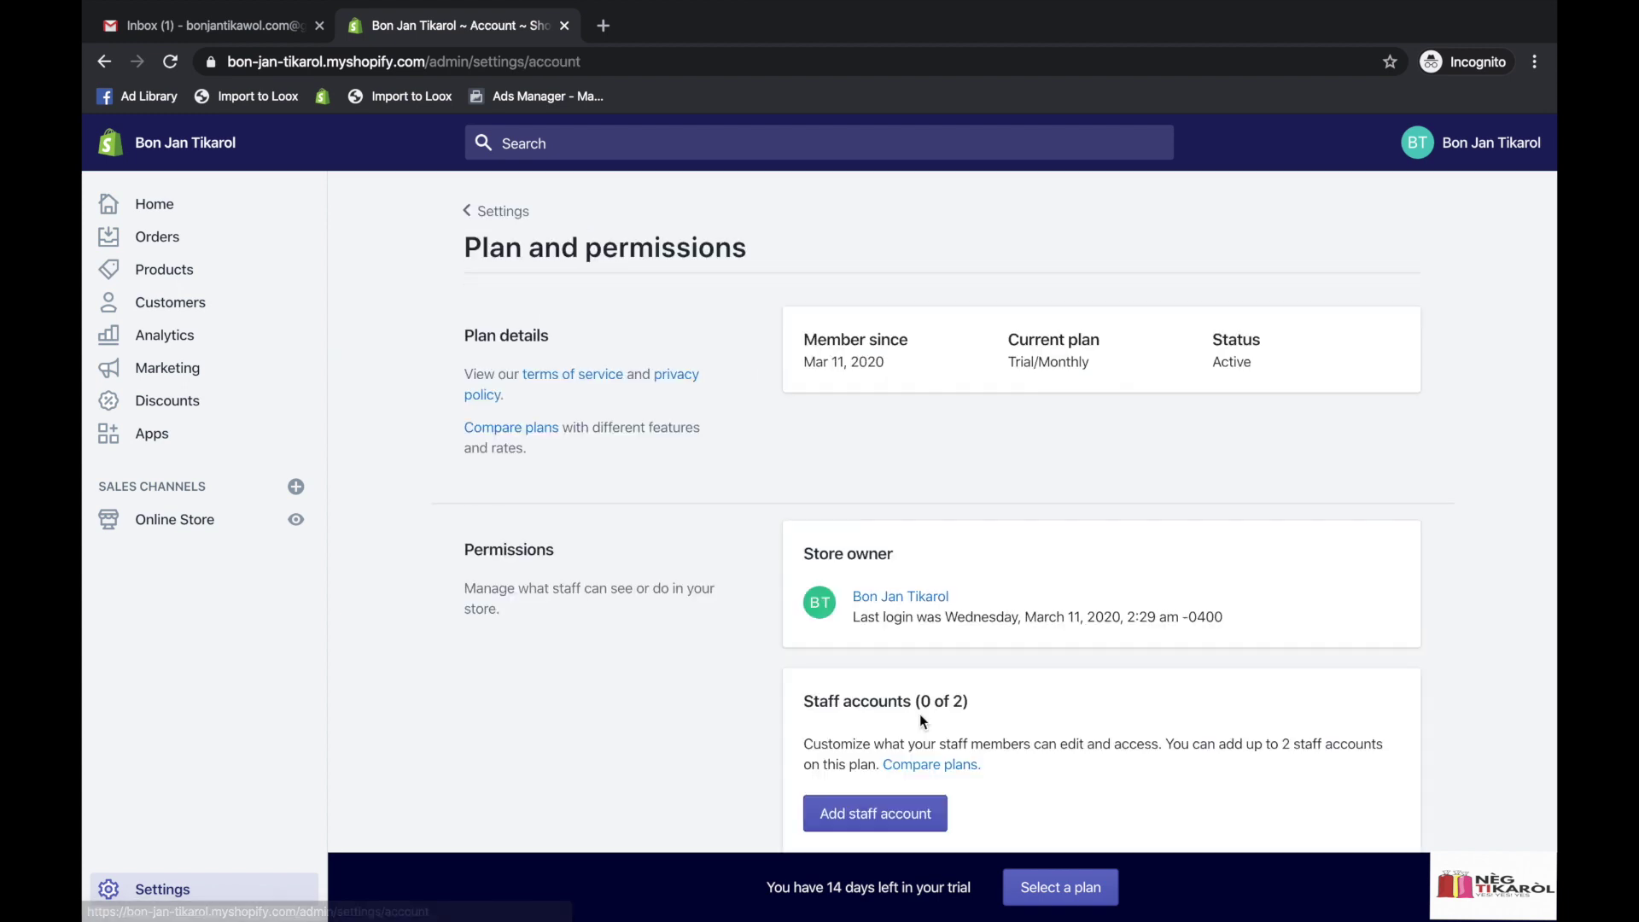
scroll(920, 714, down, 5)
scroll(921, 721, down, 1)
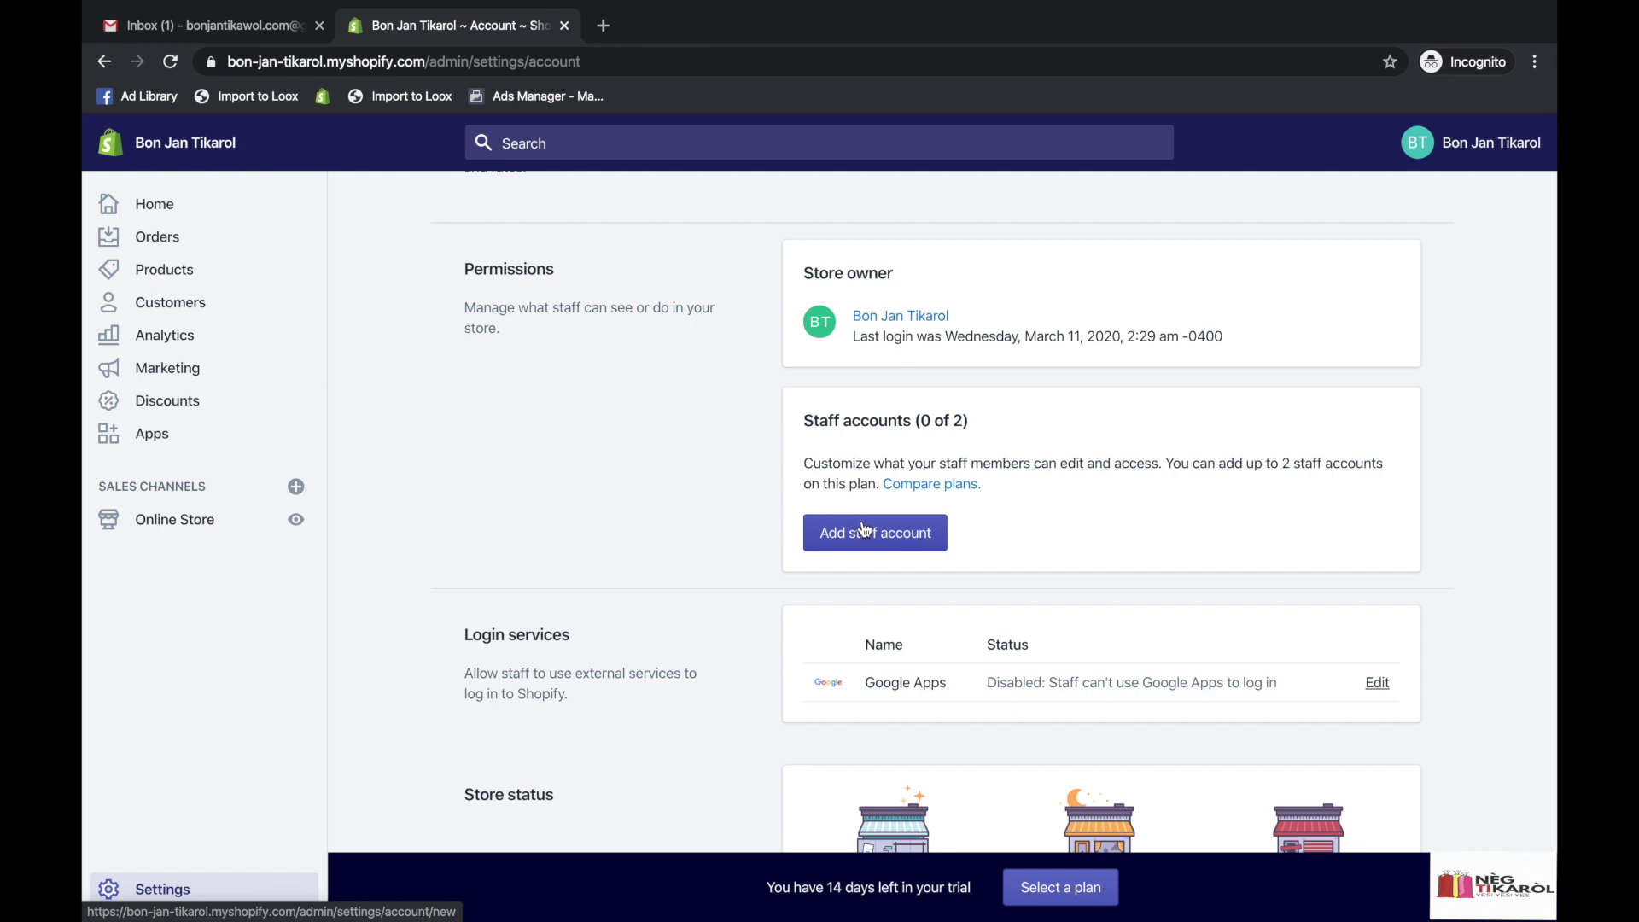
scroll(937, 555, down, 3)
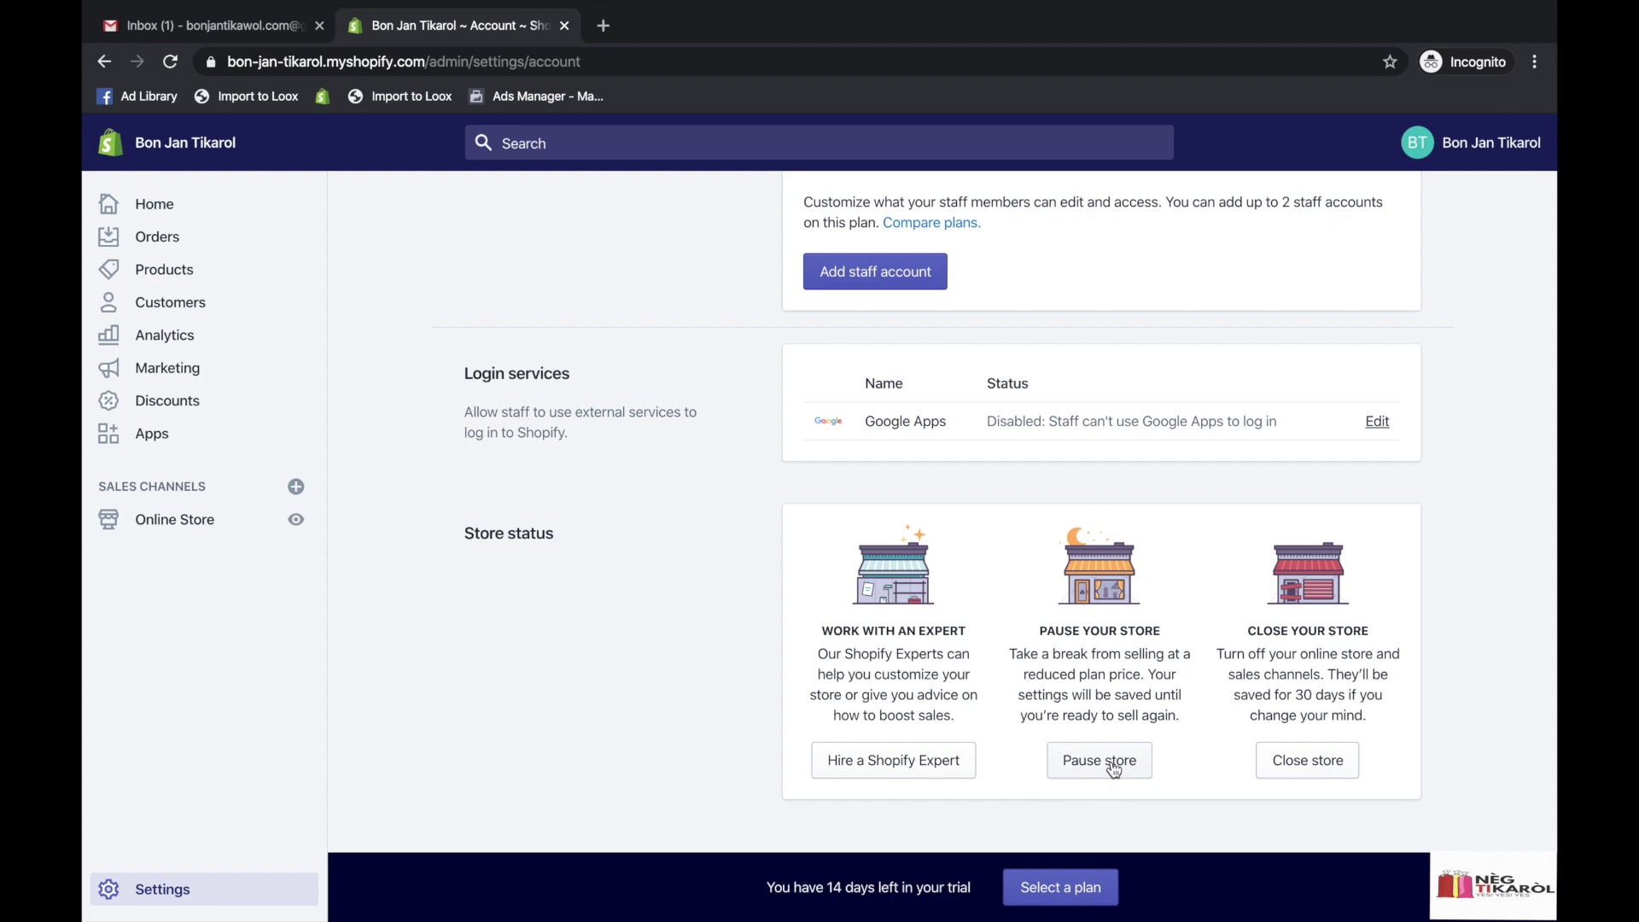
click(1319, 755)
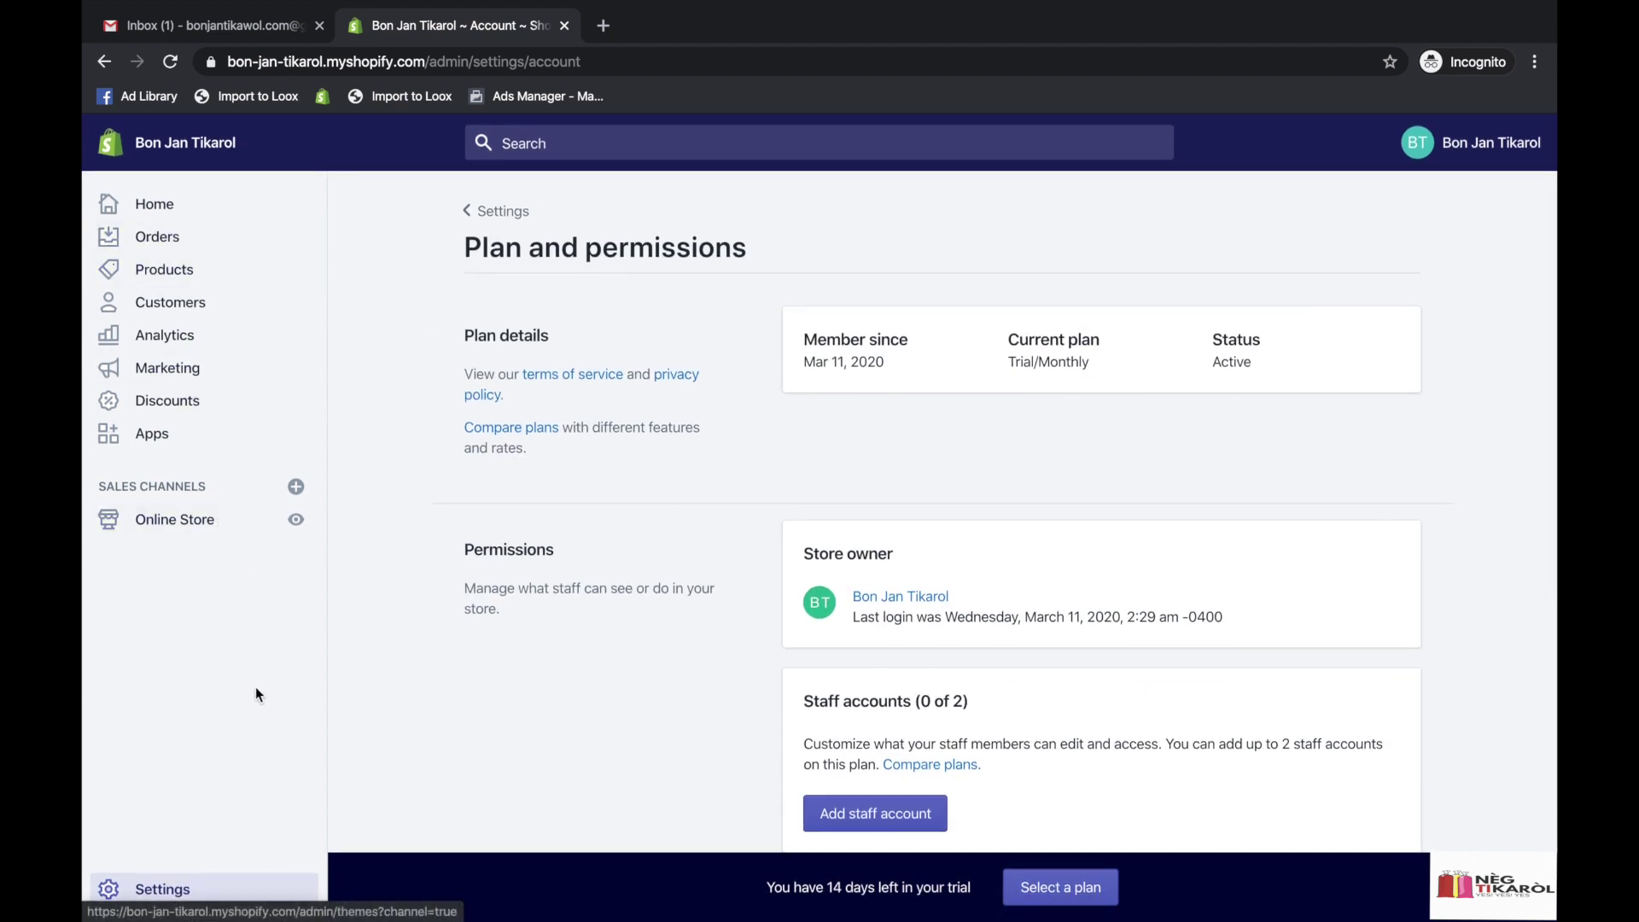
Open the billing settings and review the credit card, bills and finance overview sections.
click(470, 210)
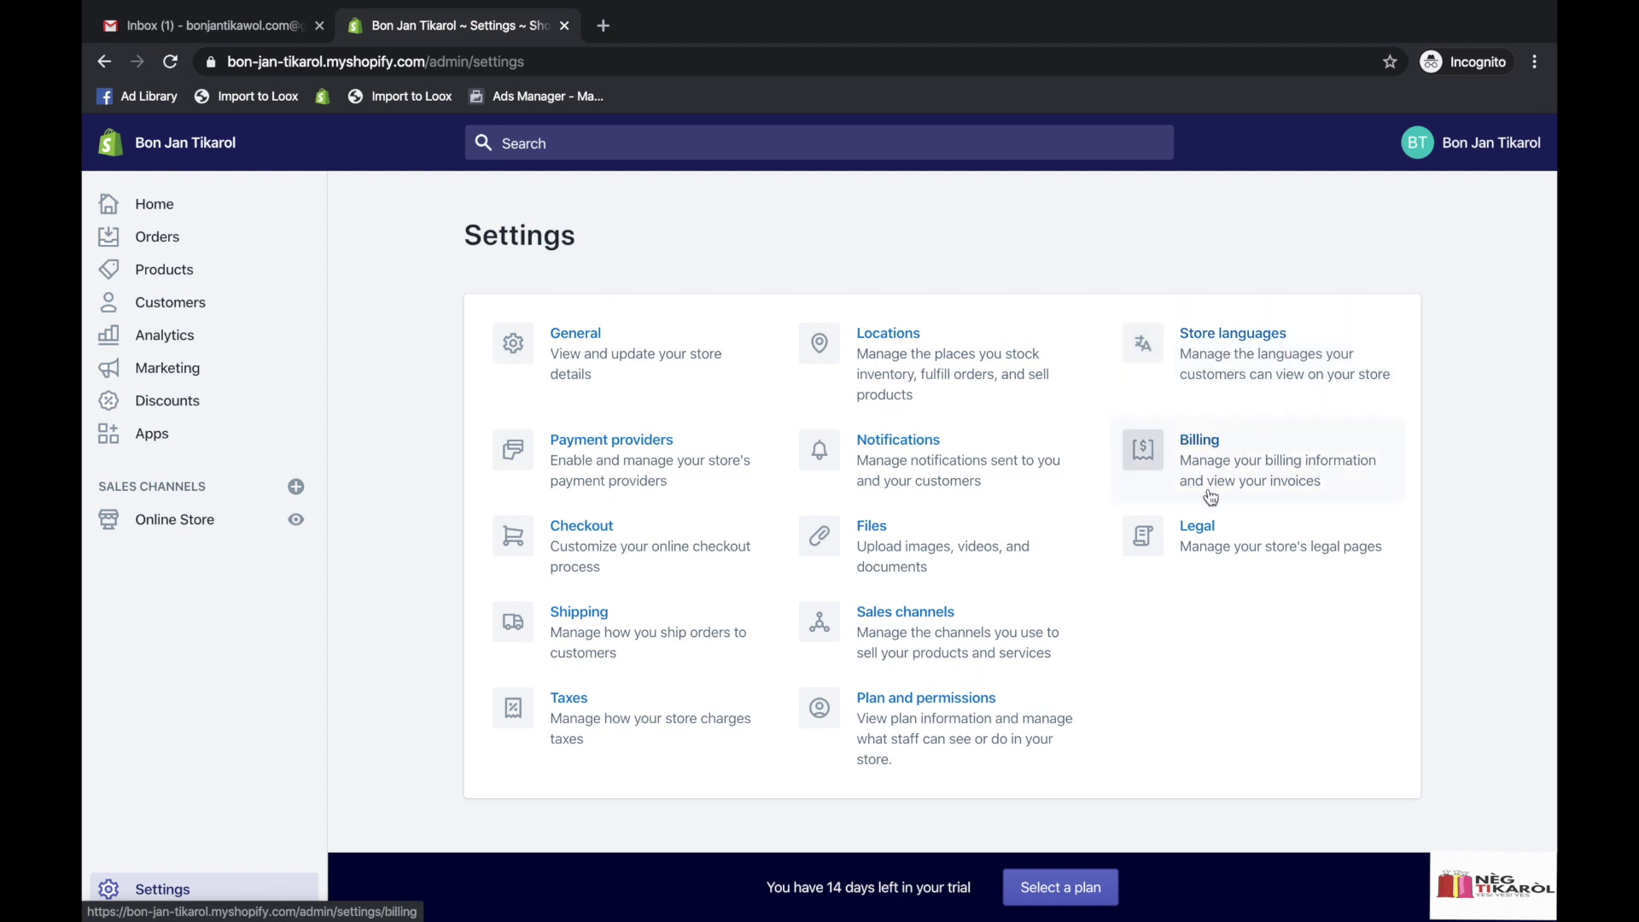
click(1208, 461)
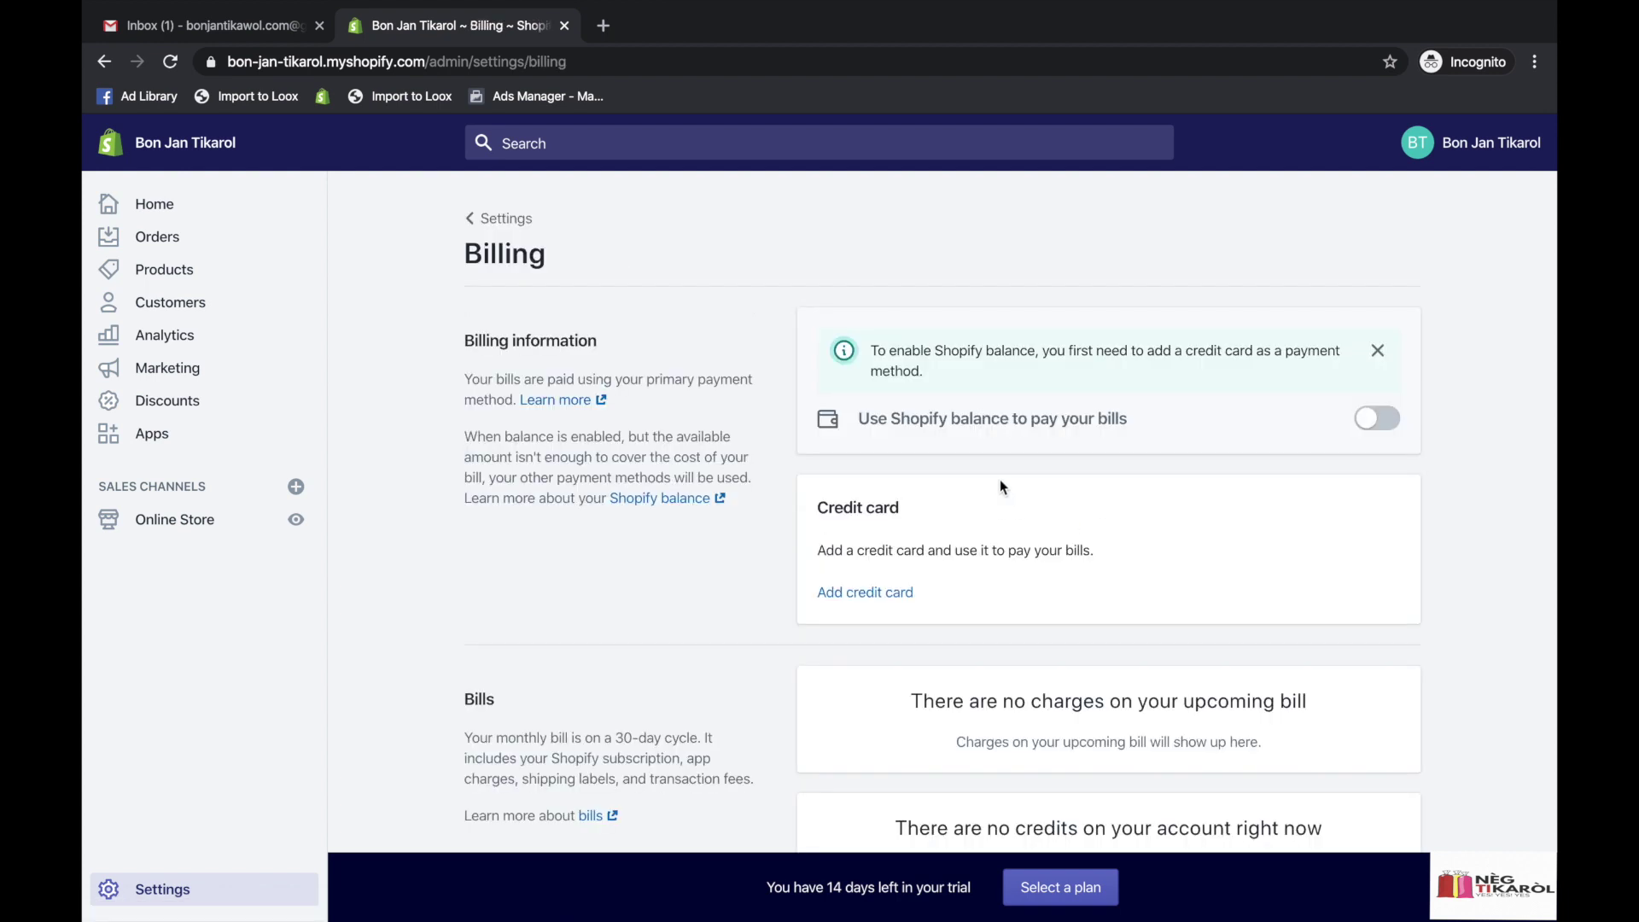
scroll(1062, 550, down, 2)
scroll(1061, 551, up, 2)
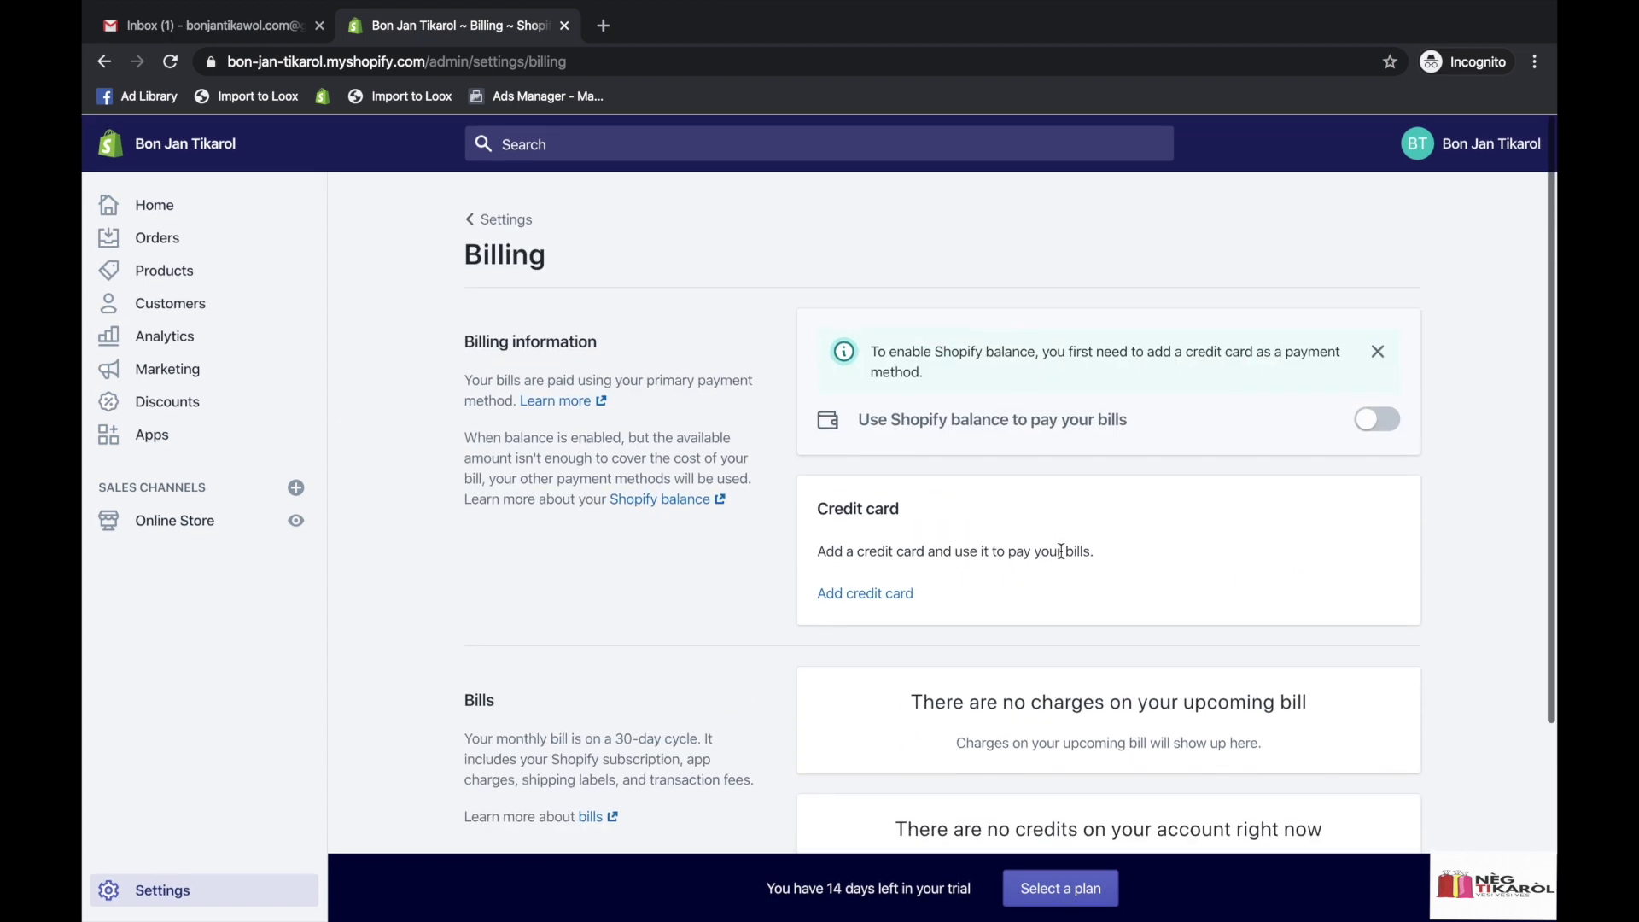
scroll(1070, 524, down, 3)
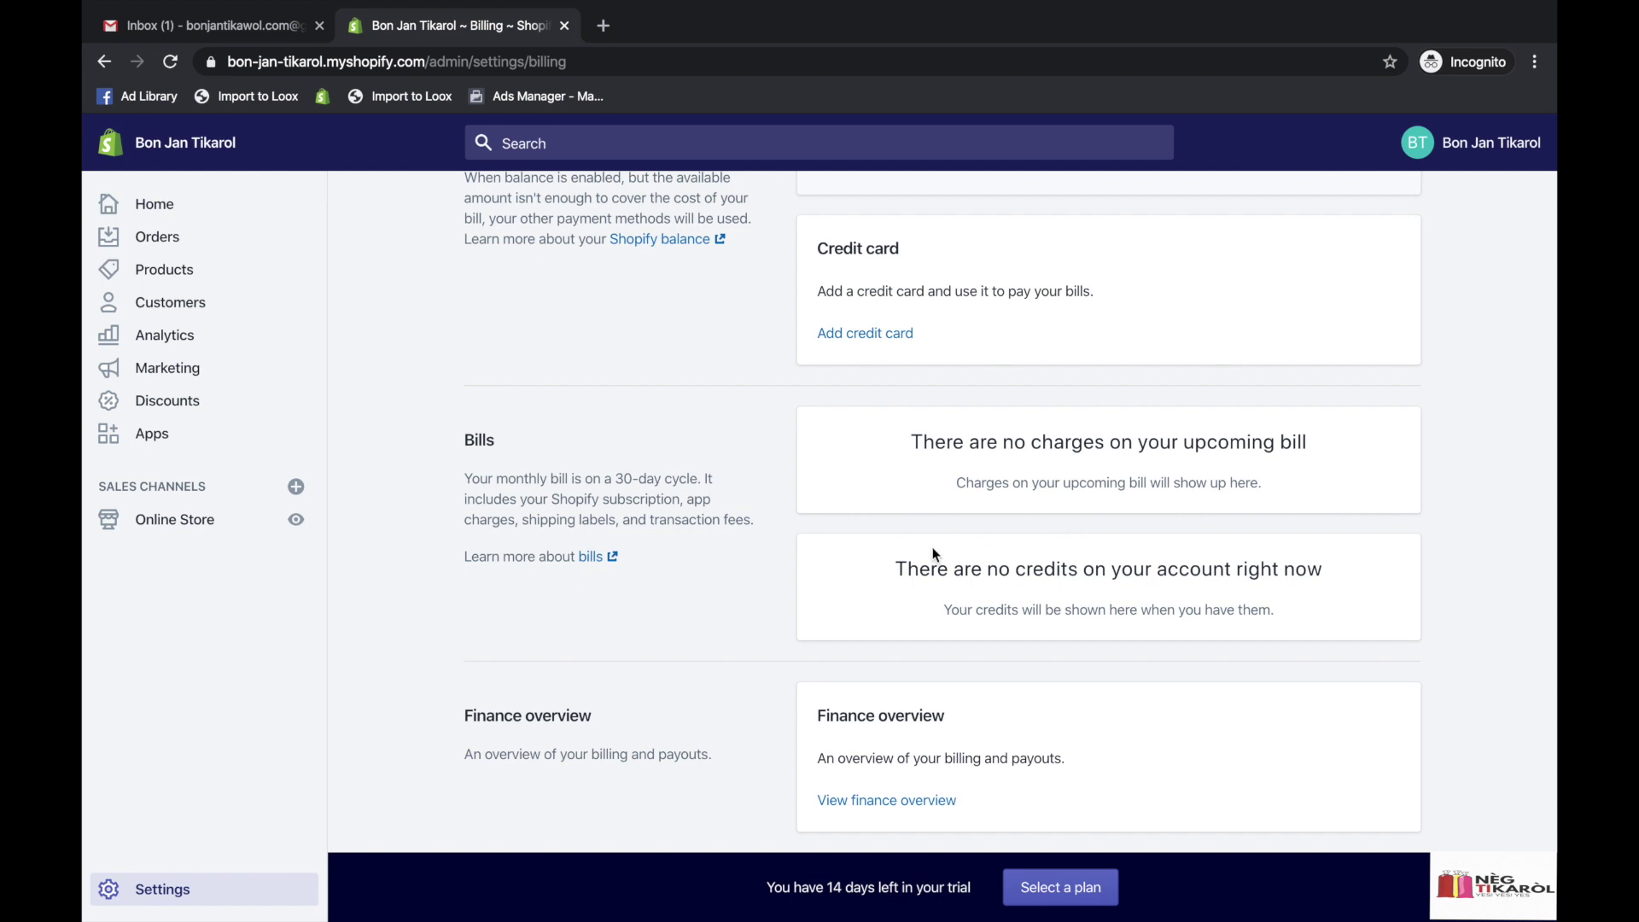
scroll(1065, 441, up, 3)
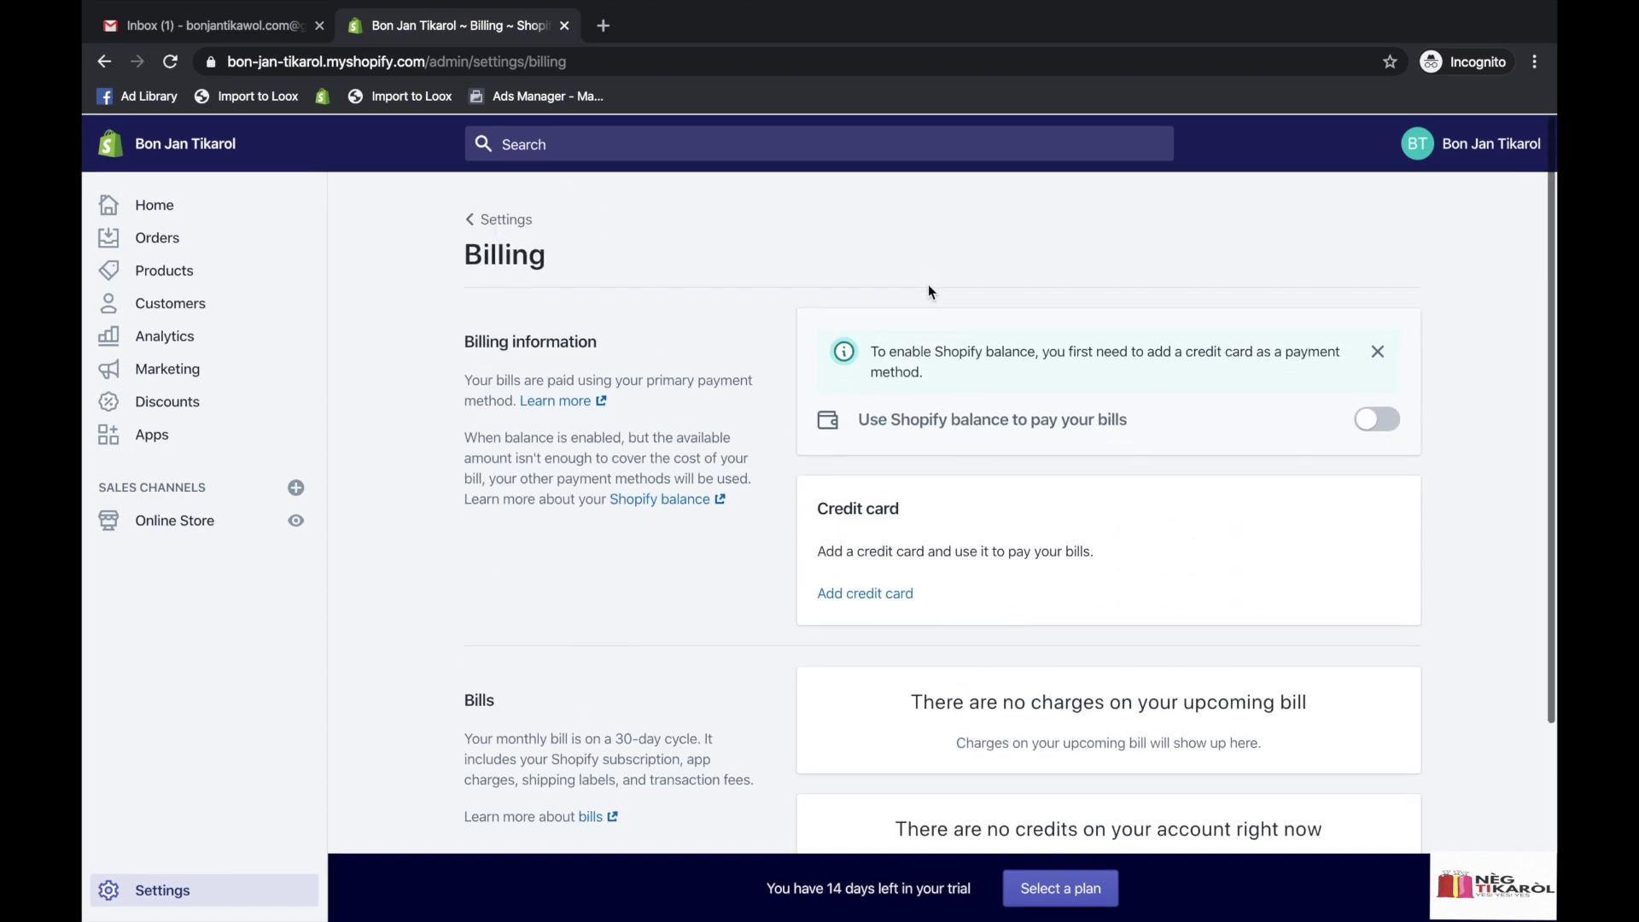
Open the legal settings and review the editors for the refund policy, privacy policy and terms of service.
click(158, 903)
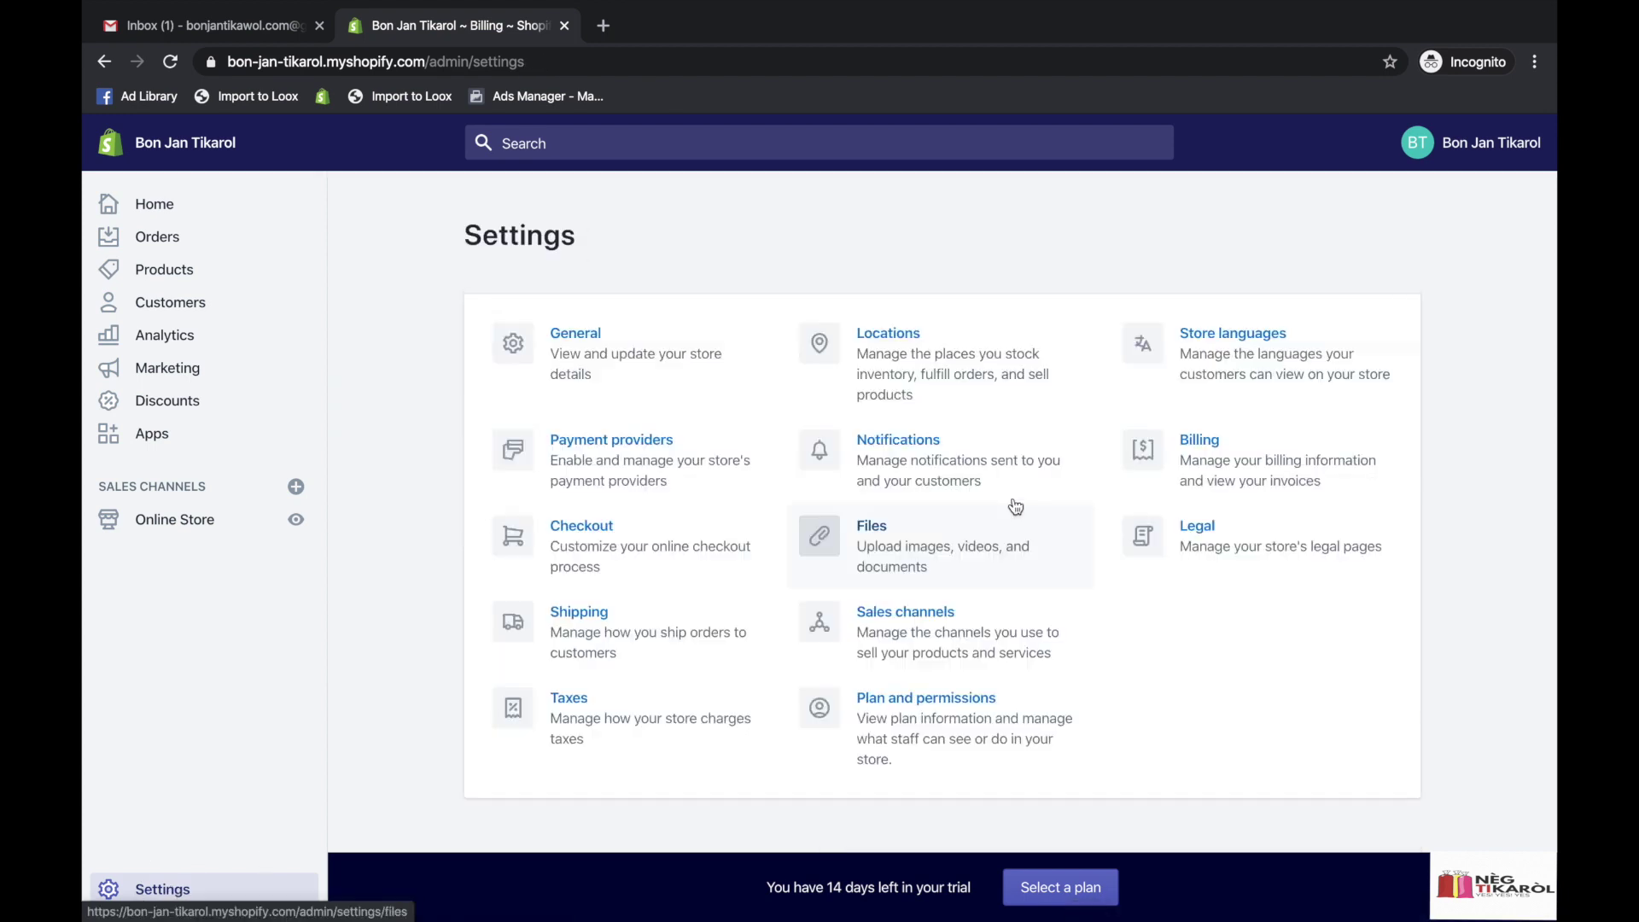
click(1224, 545)
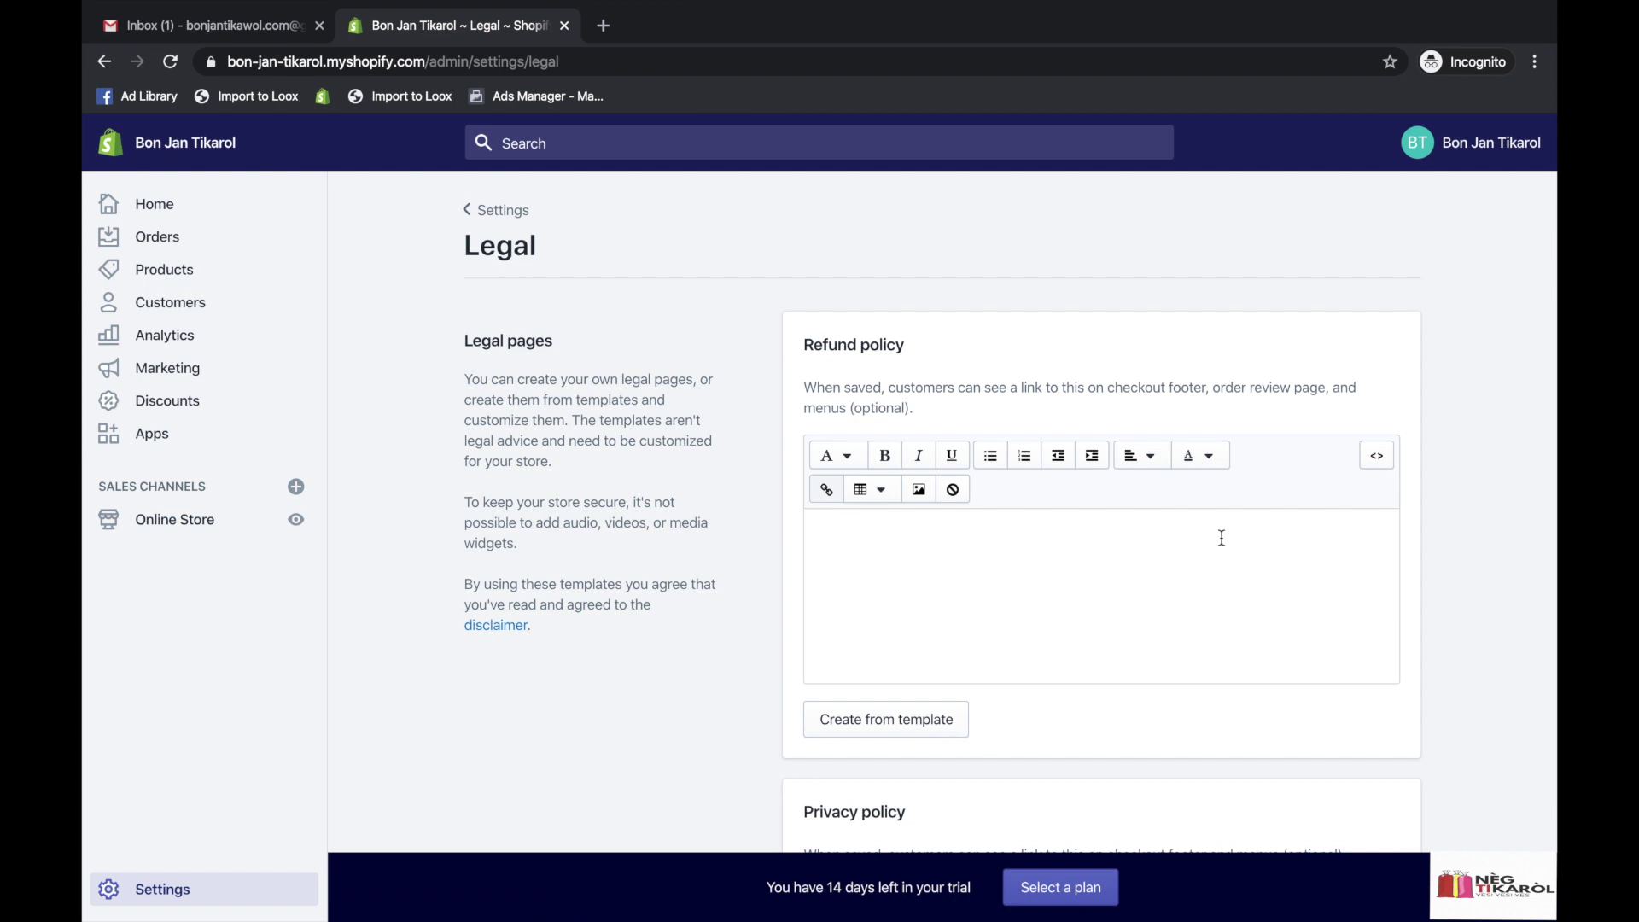
scroll(1222, 538, down, 2)
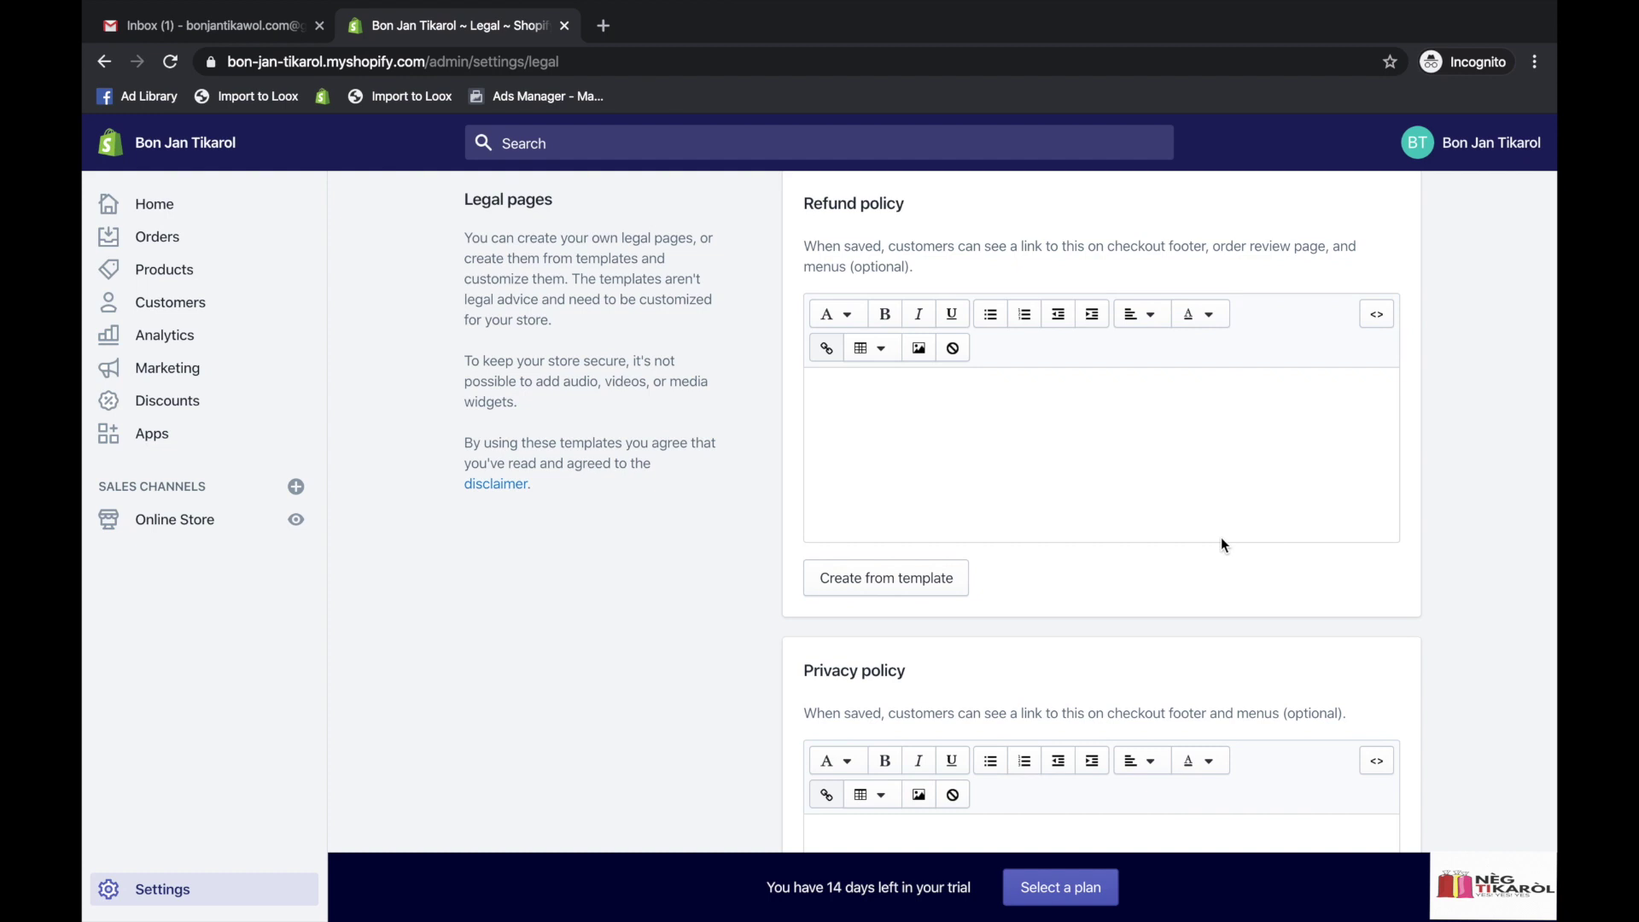
click(992, 442)
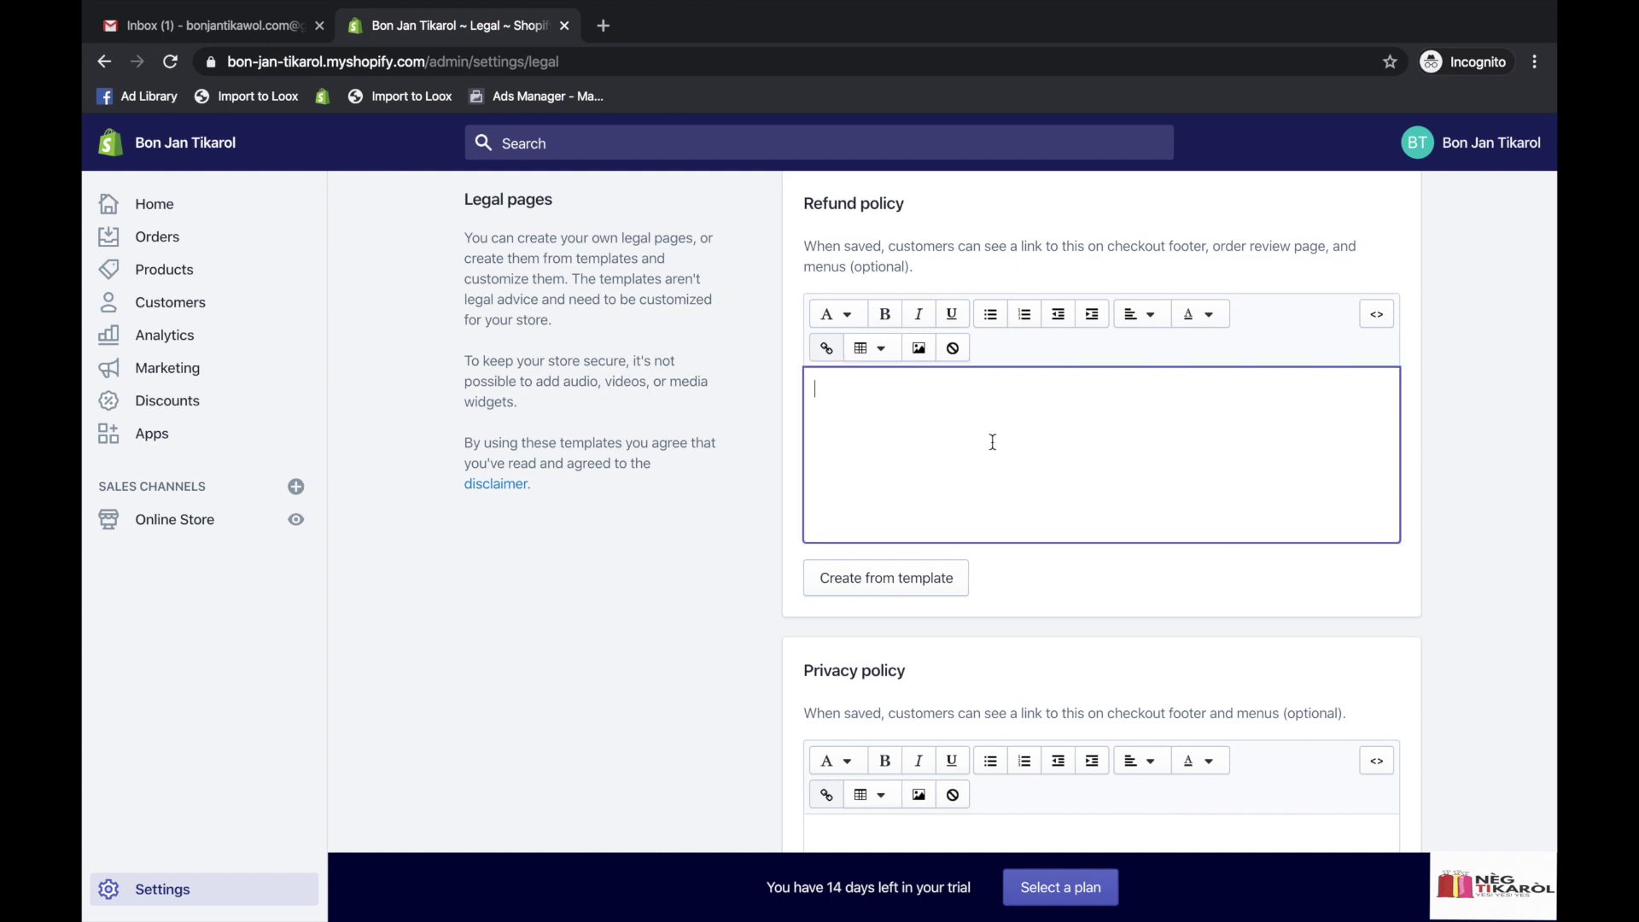
scroll(947, 459, down, 10)
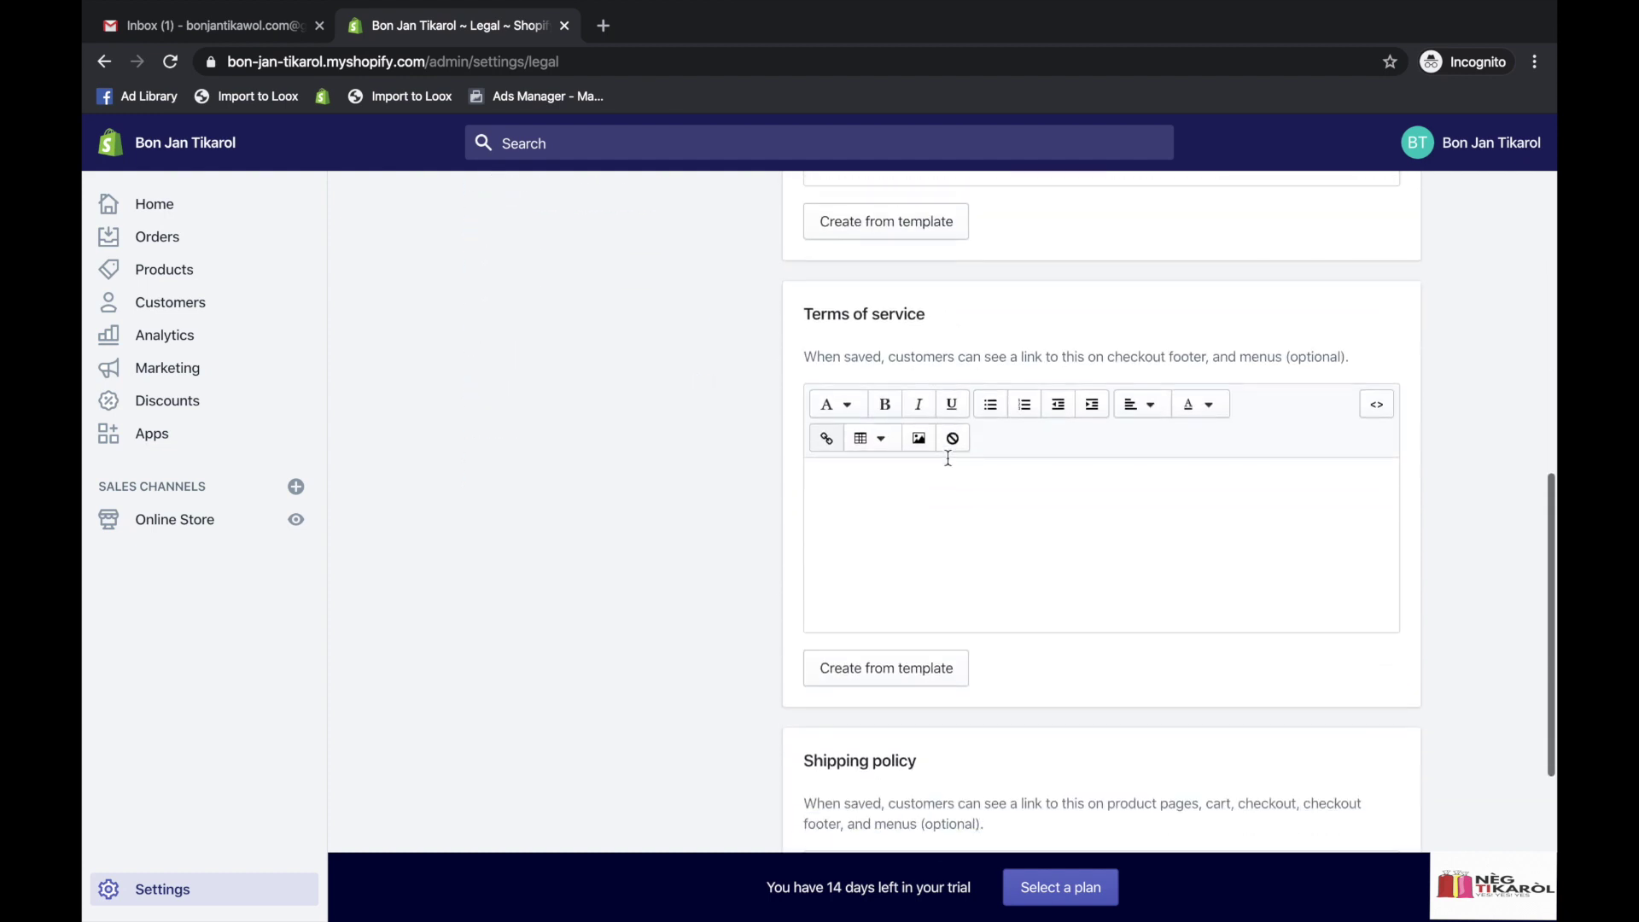
scroll(947, 461, up, 15)
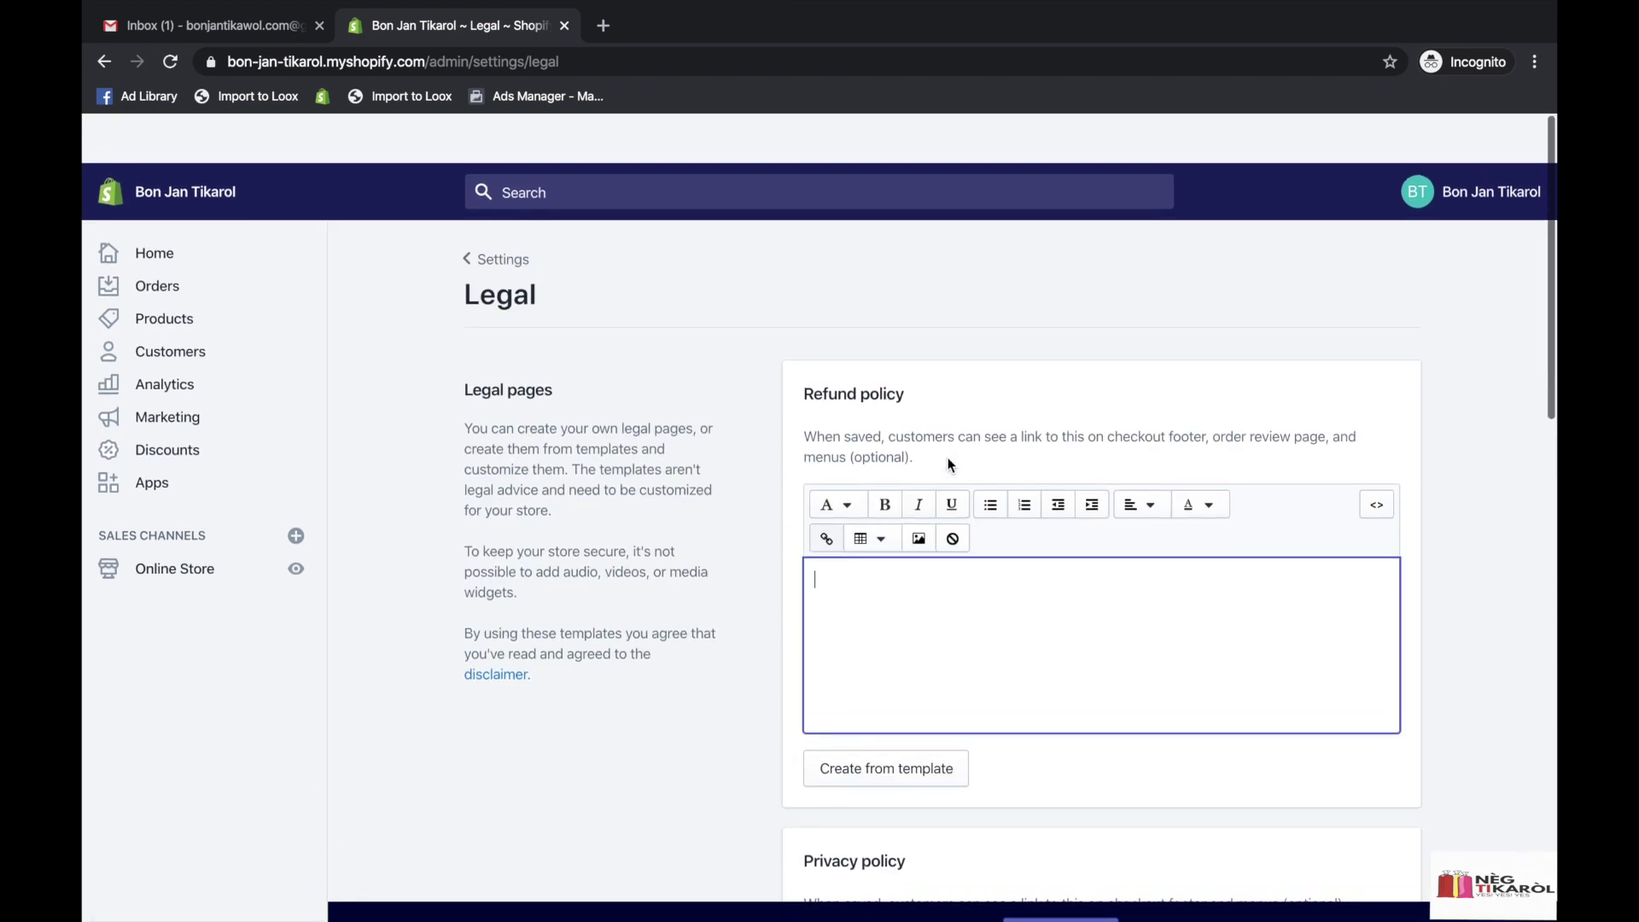
Generate the refund policy from the template and look through its text.
click(899, 717)
scroll(1019, 673, down, 1)
scroll(1020, 672, down, 4)
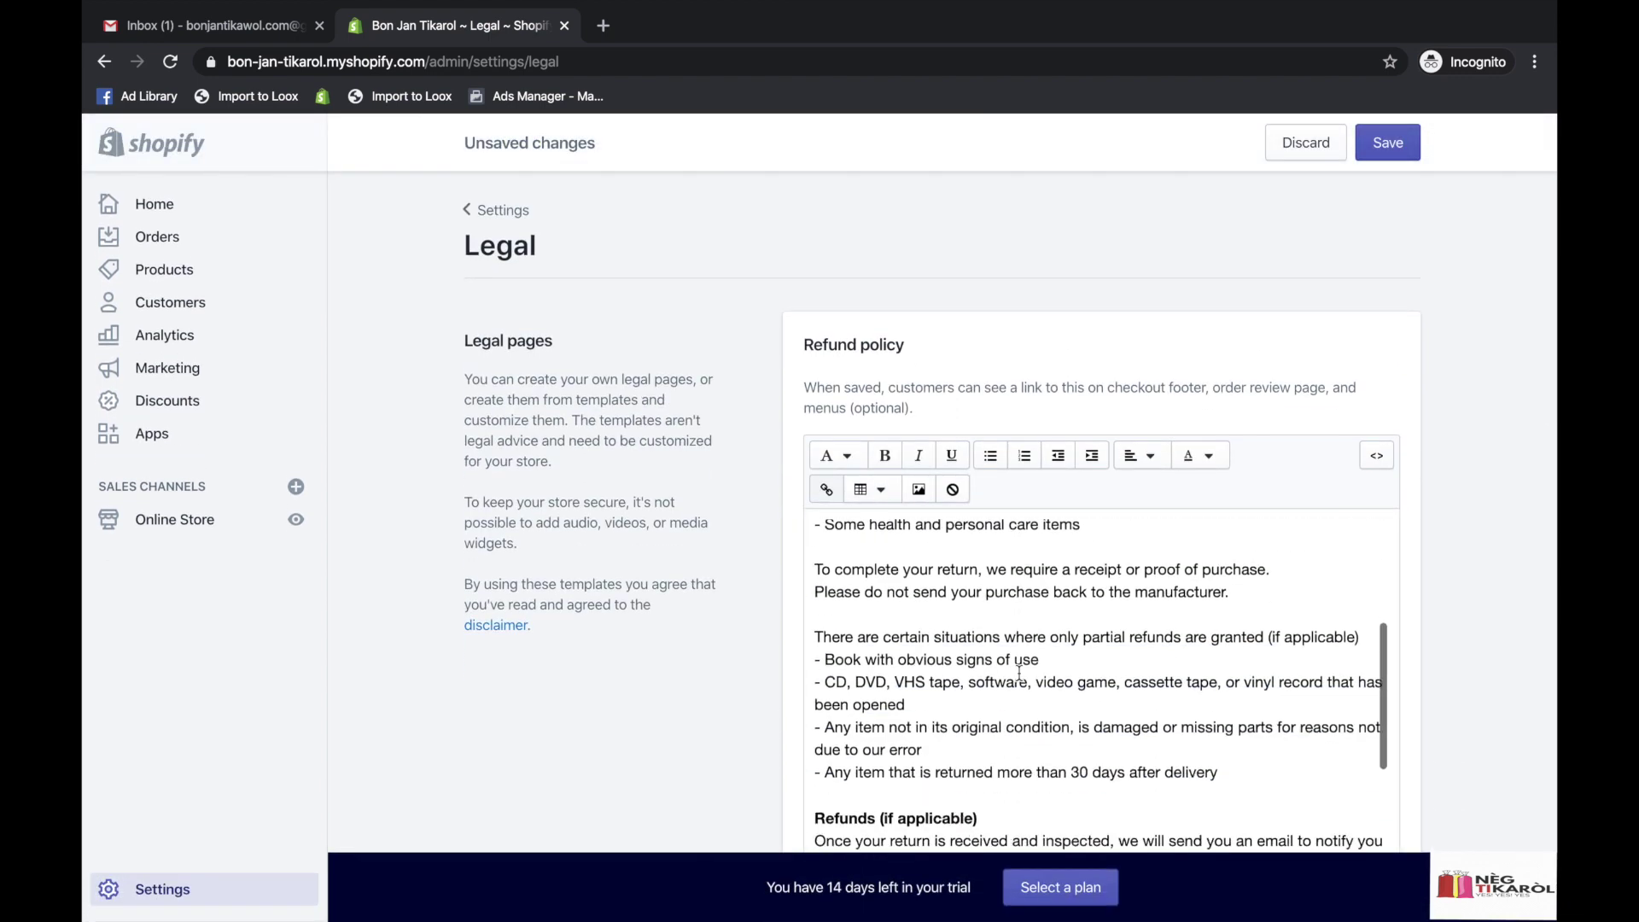
Generate the privacy policy from the template.
scroll(779, 640, down, 12)
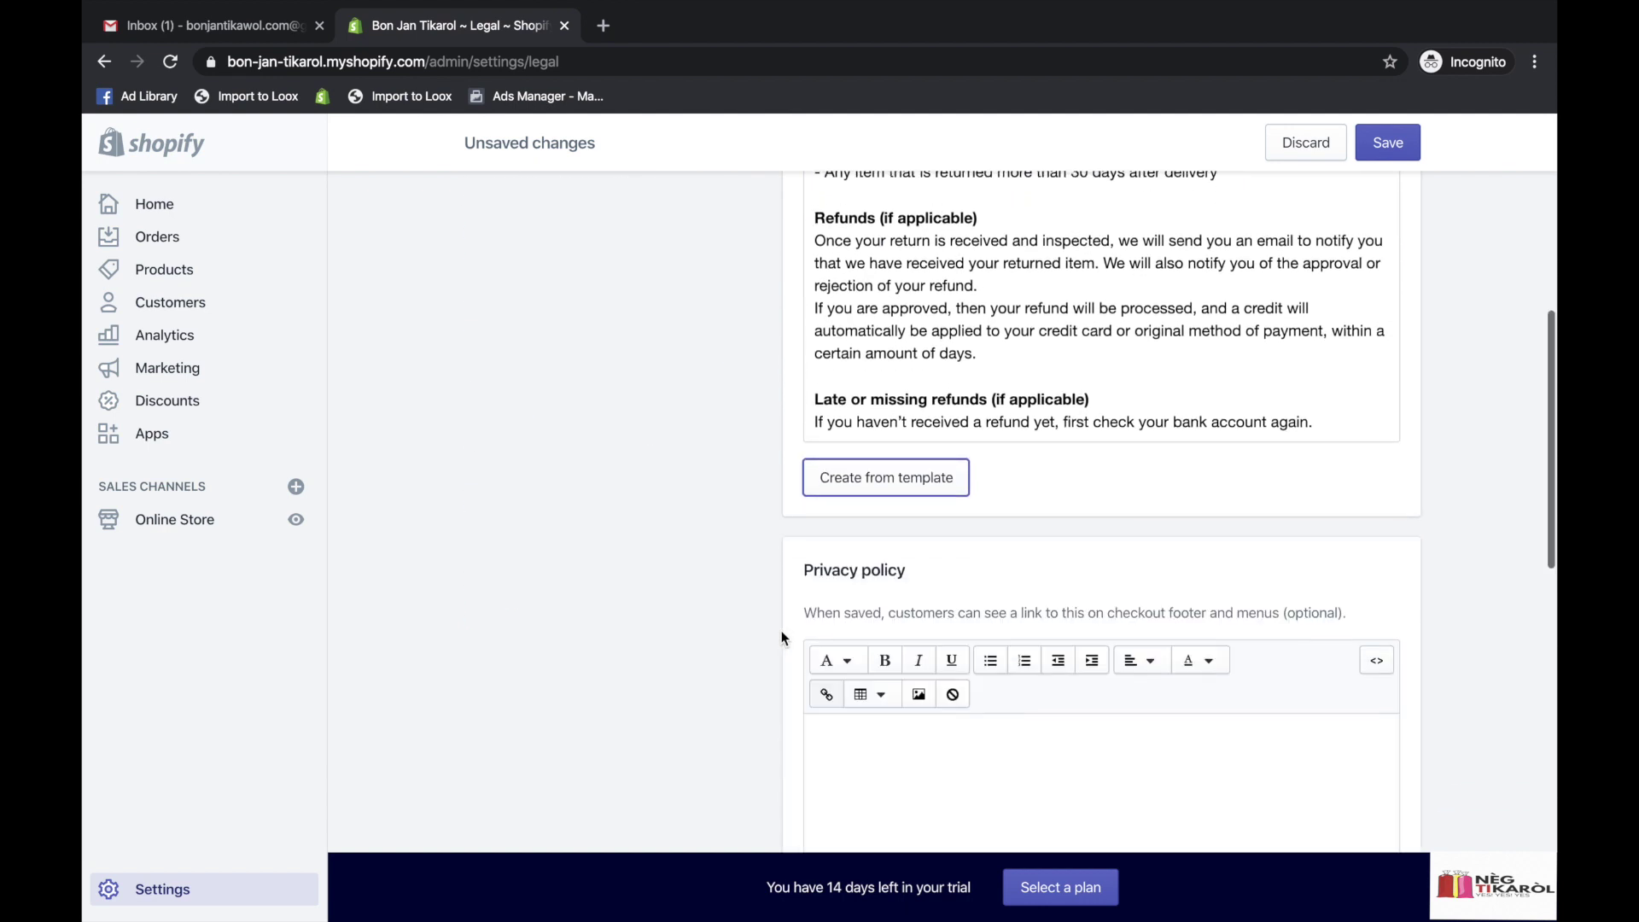
scroll(782, 637, down, 2)
click(896, 416)
scroll(904, 600, down, 3)
scroll(904, 600, down, 3)
Generate the terms of service from the template and look through the text down to the shipping policy section.
scroll(1145, 727, down, 6)
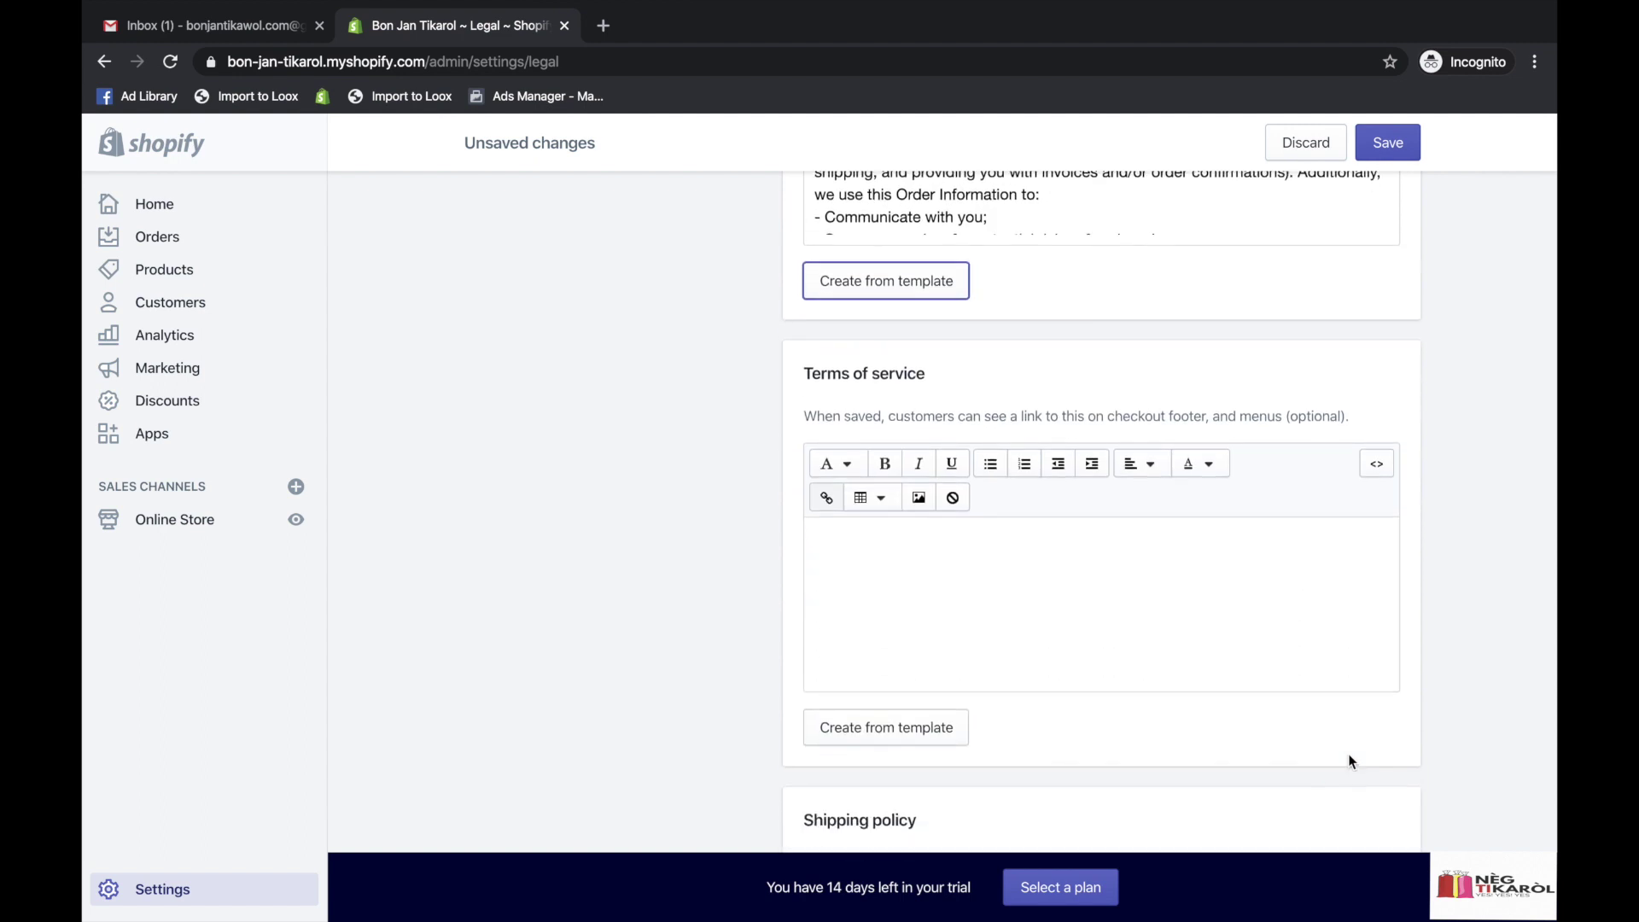
scroll(1146, 729, down, 3)
click(874, 440)
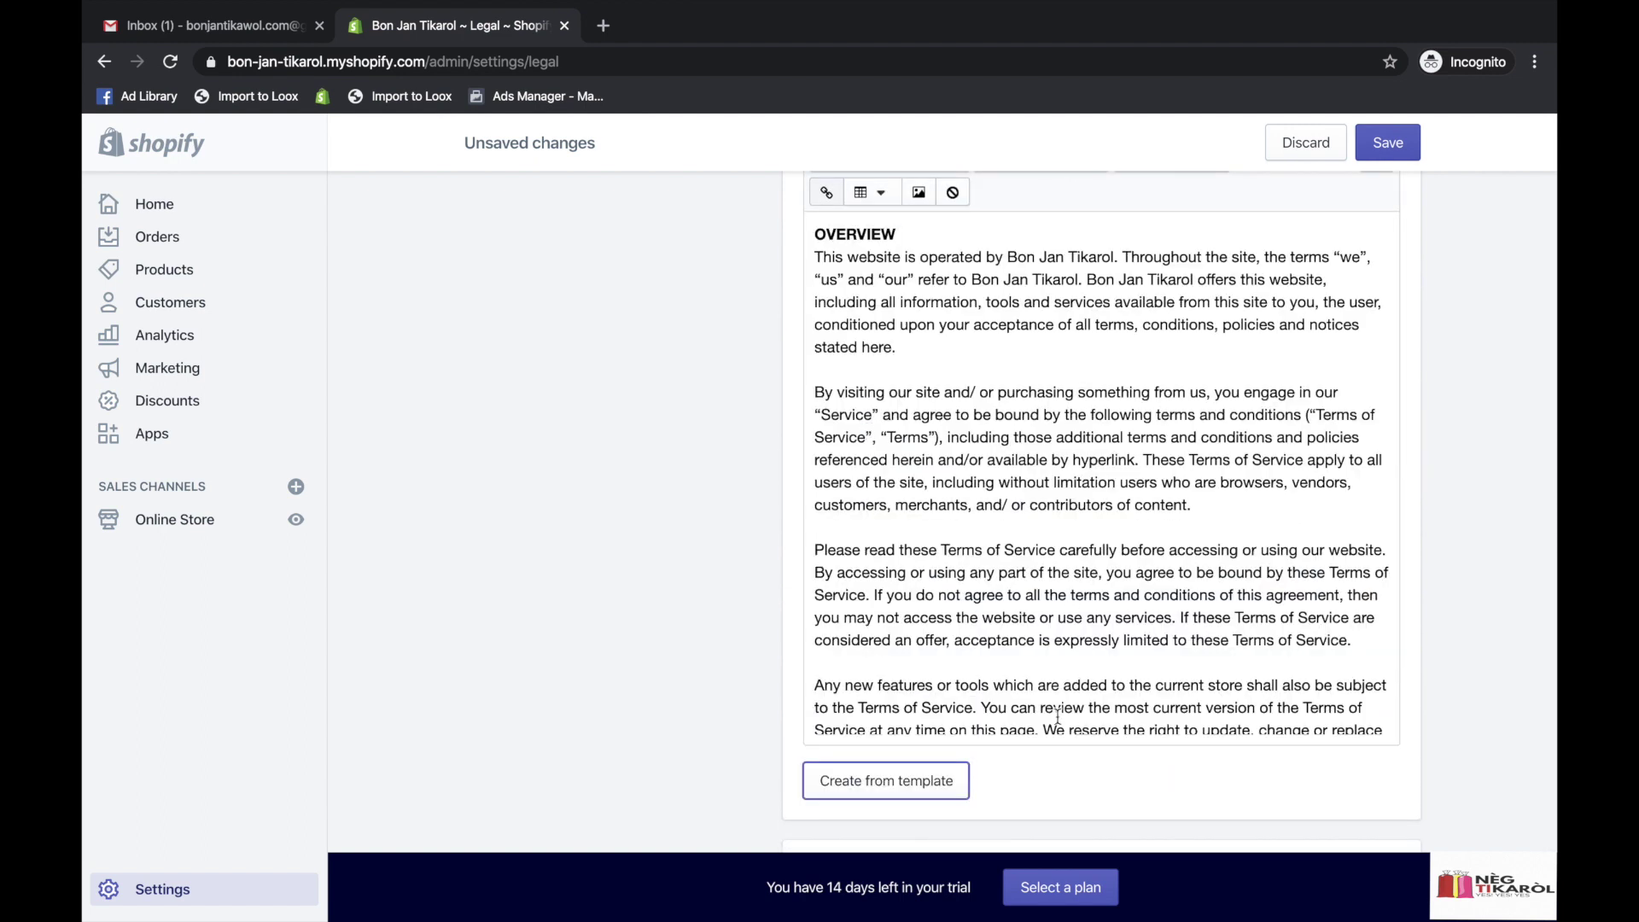
scroll(1057, 716, down, 5)
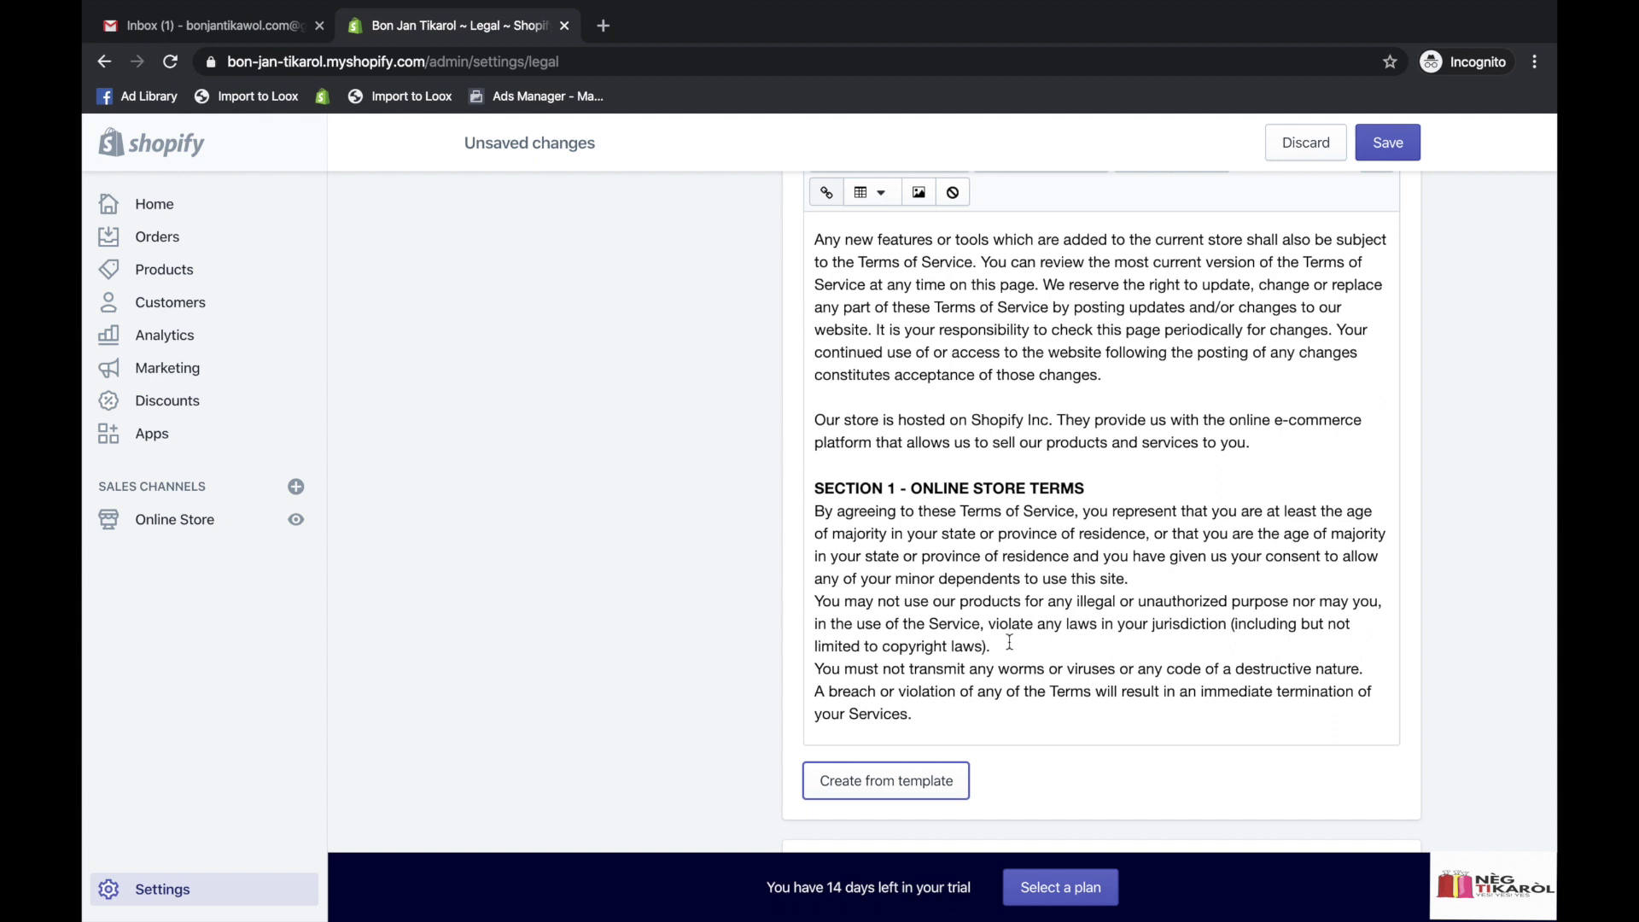
scroll(1009, 642, down, 3)
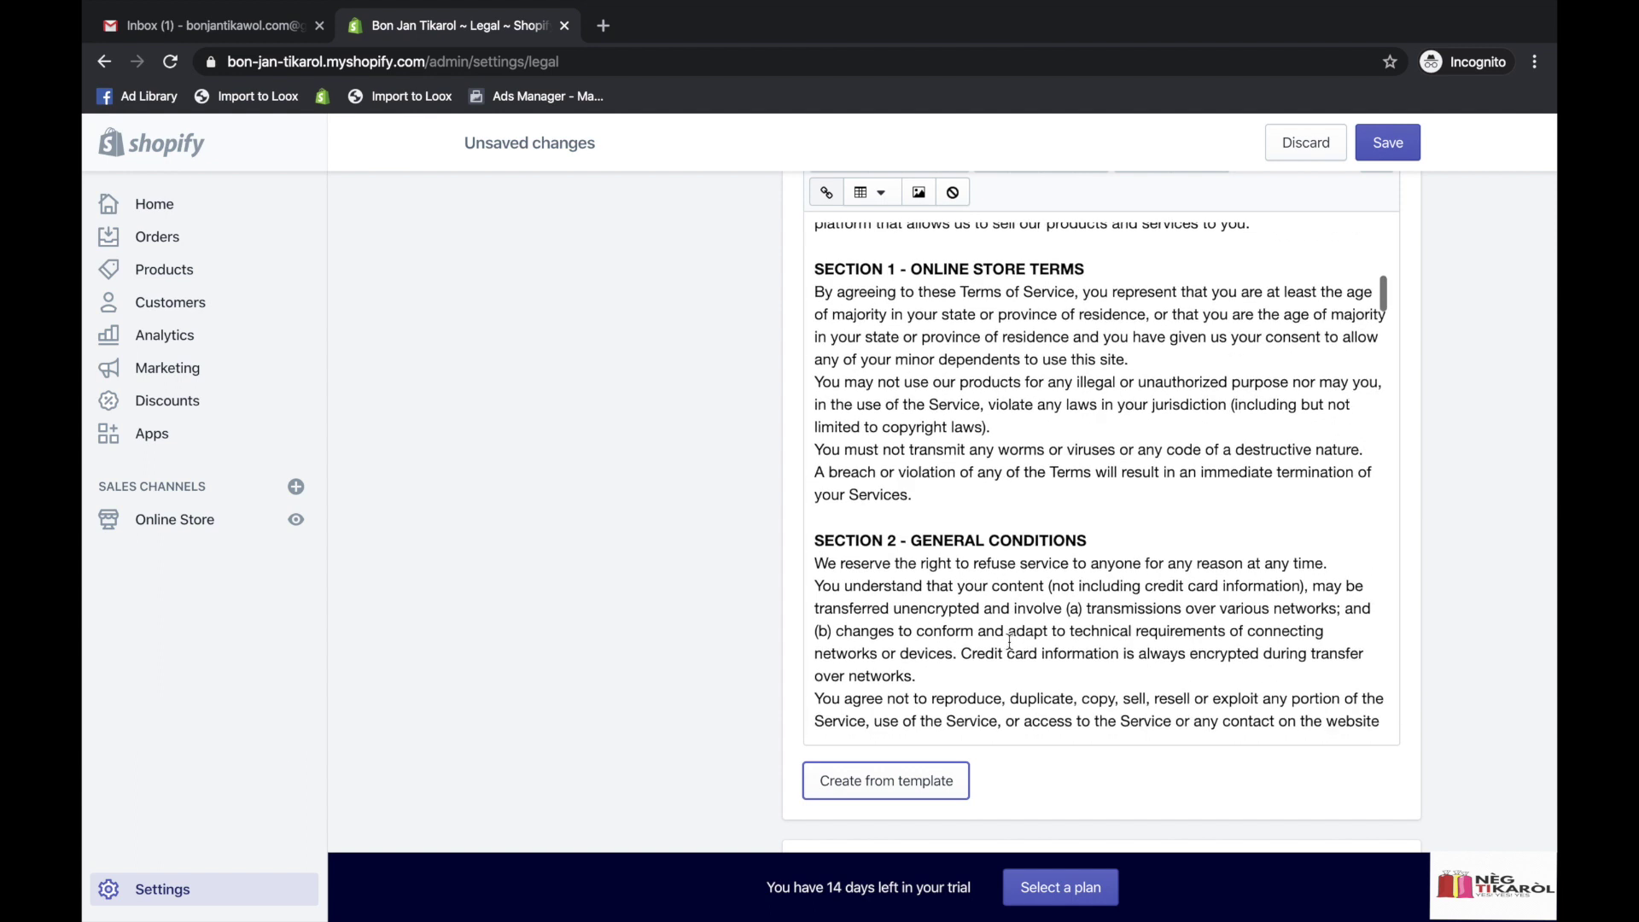
scroll(1009, 642, down, 20)
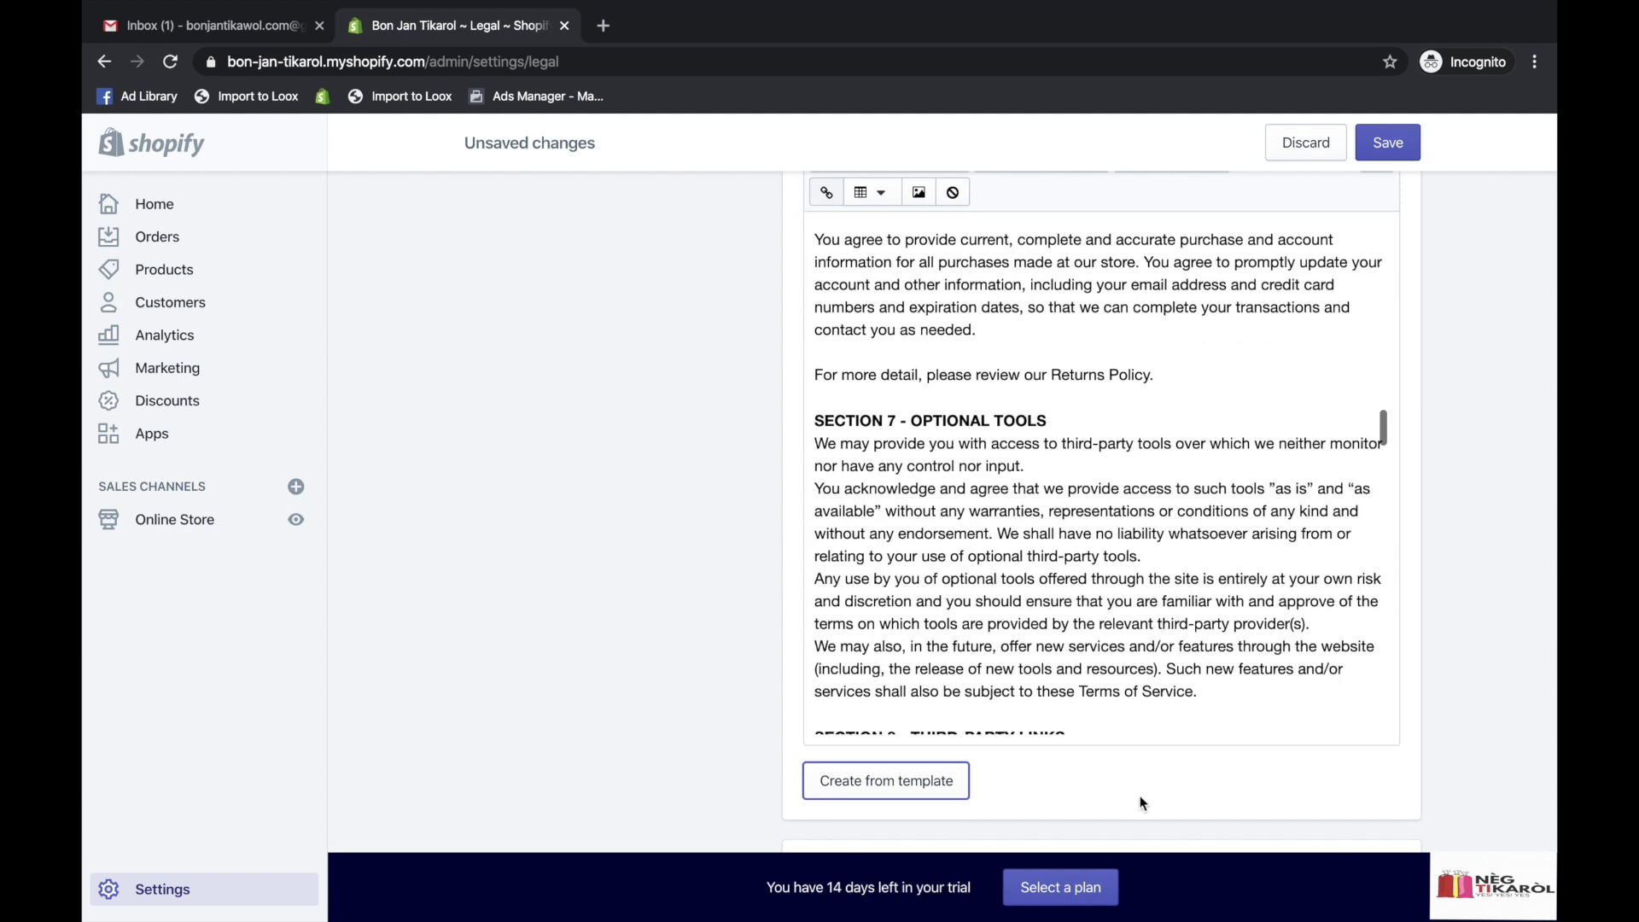
scroll(1146, 761, down, 5)
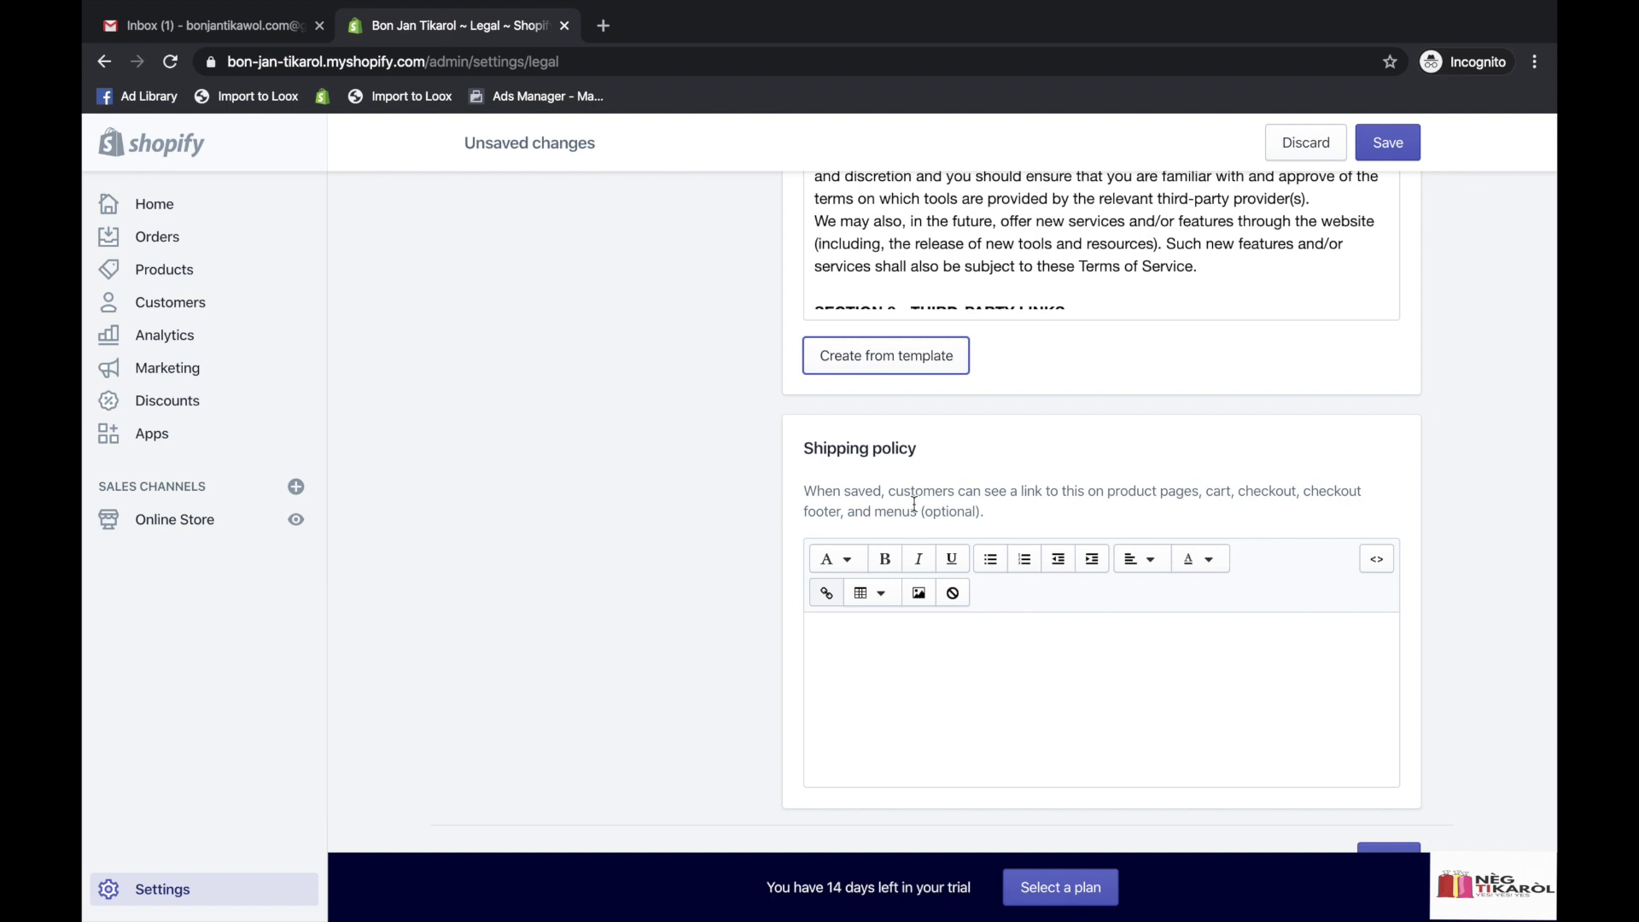
Save the generated legal policies and look back through the saved terms of service and privacy policy.
scroll(914, 504, down, 1)
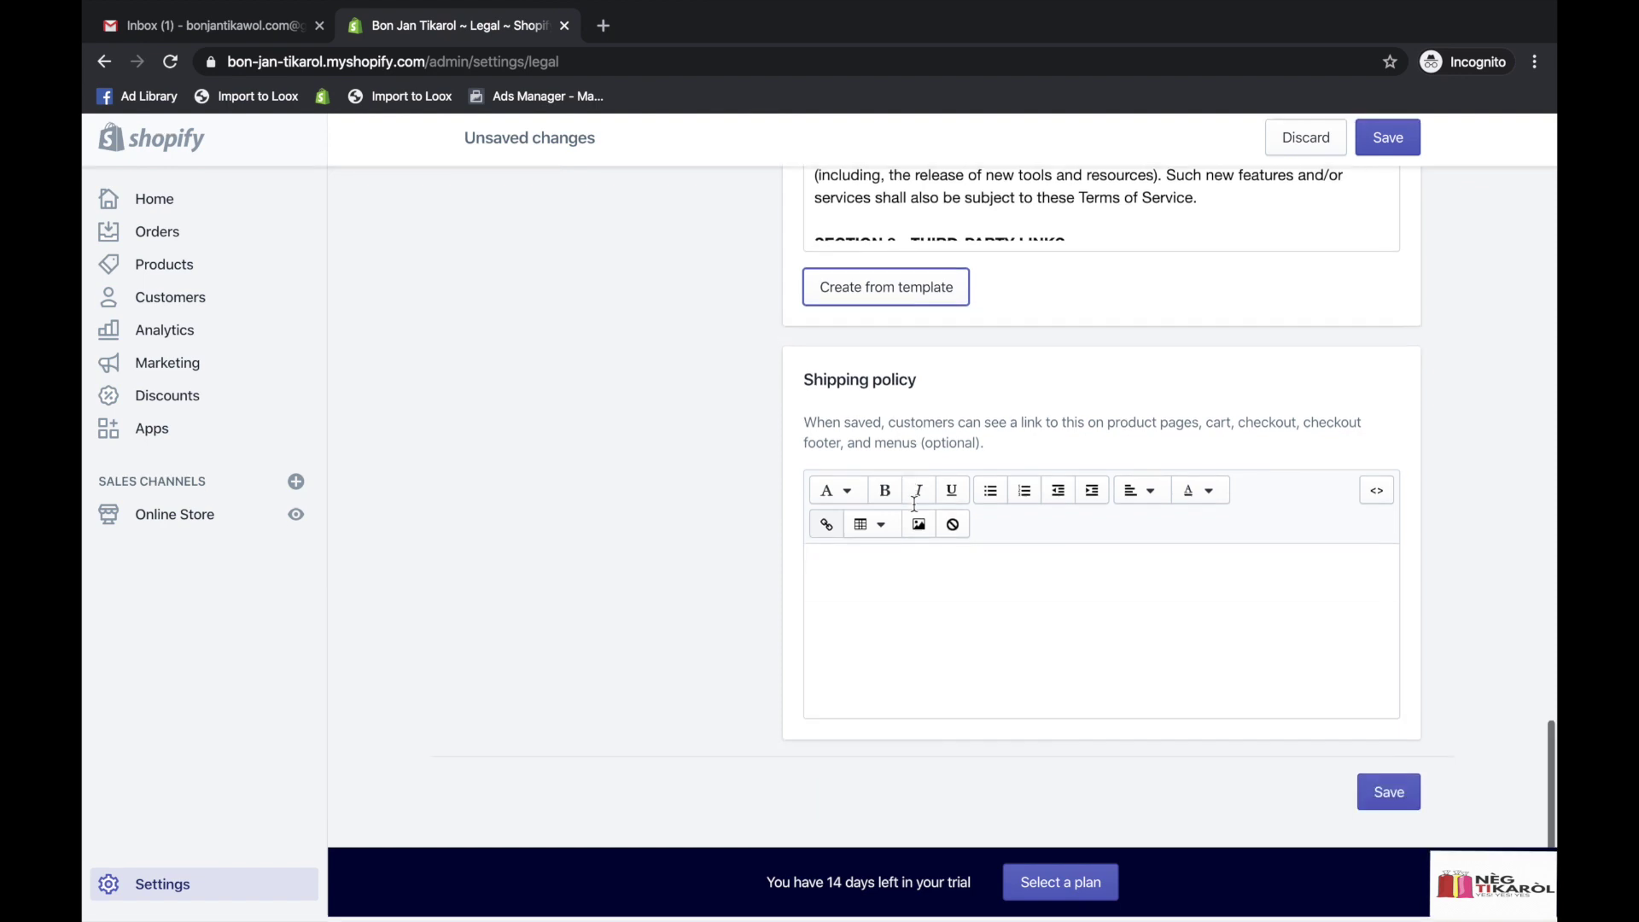
click(1392, 801)
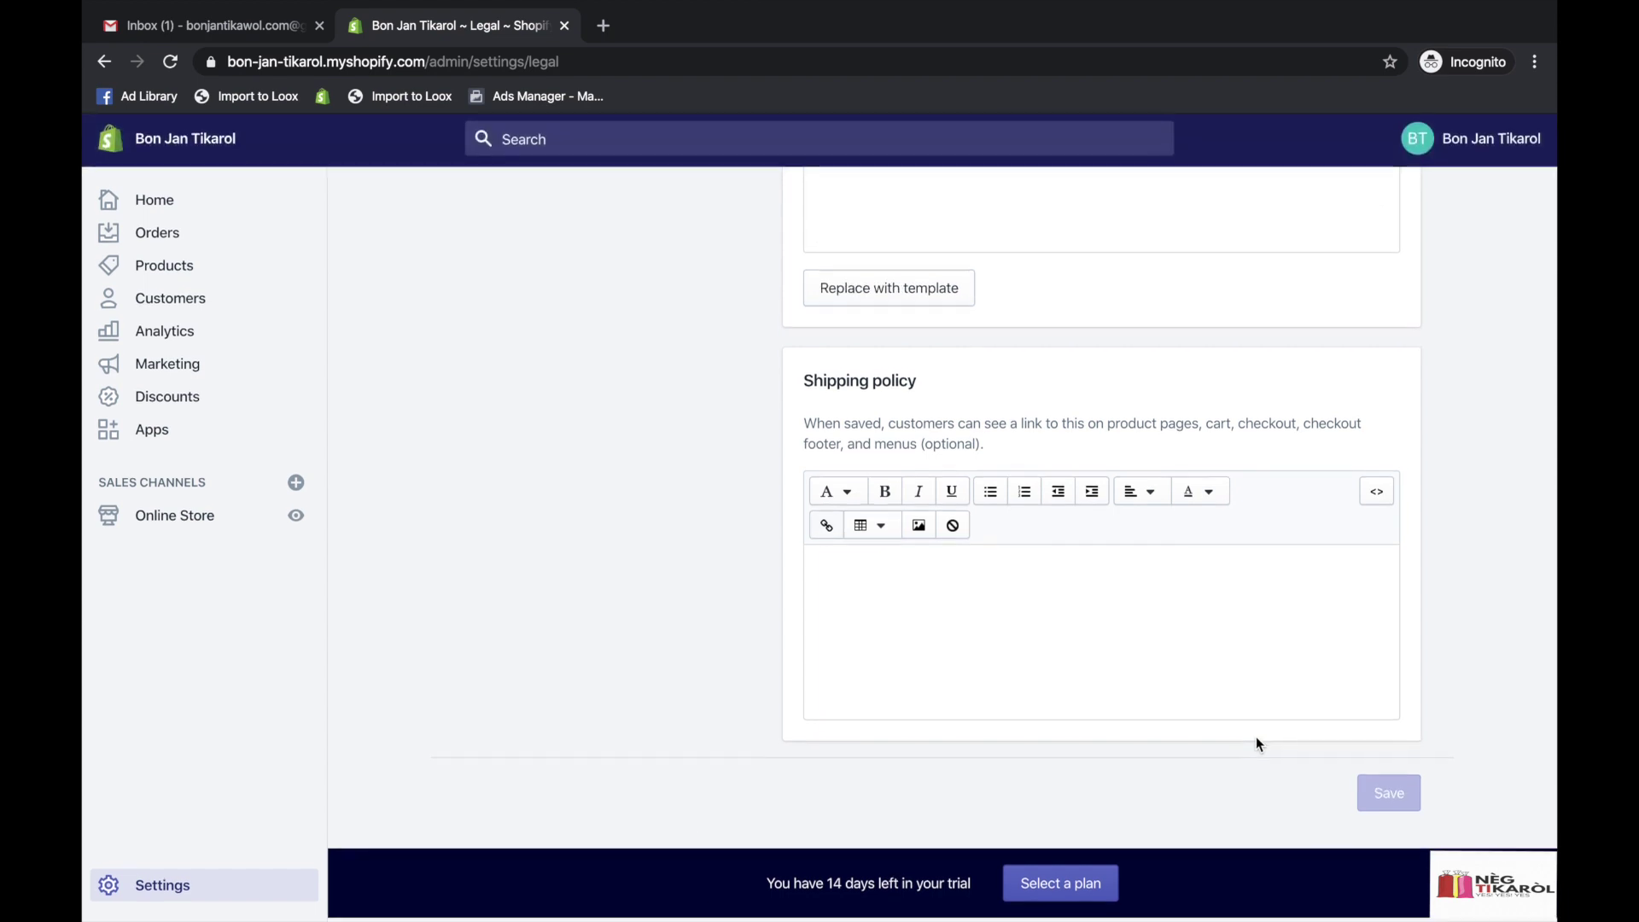
scroll(1182, 630, up, 15)
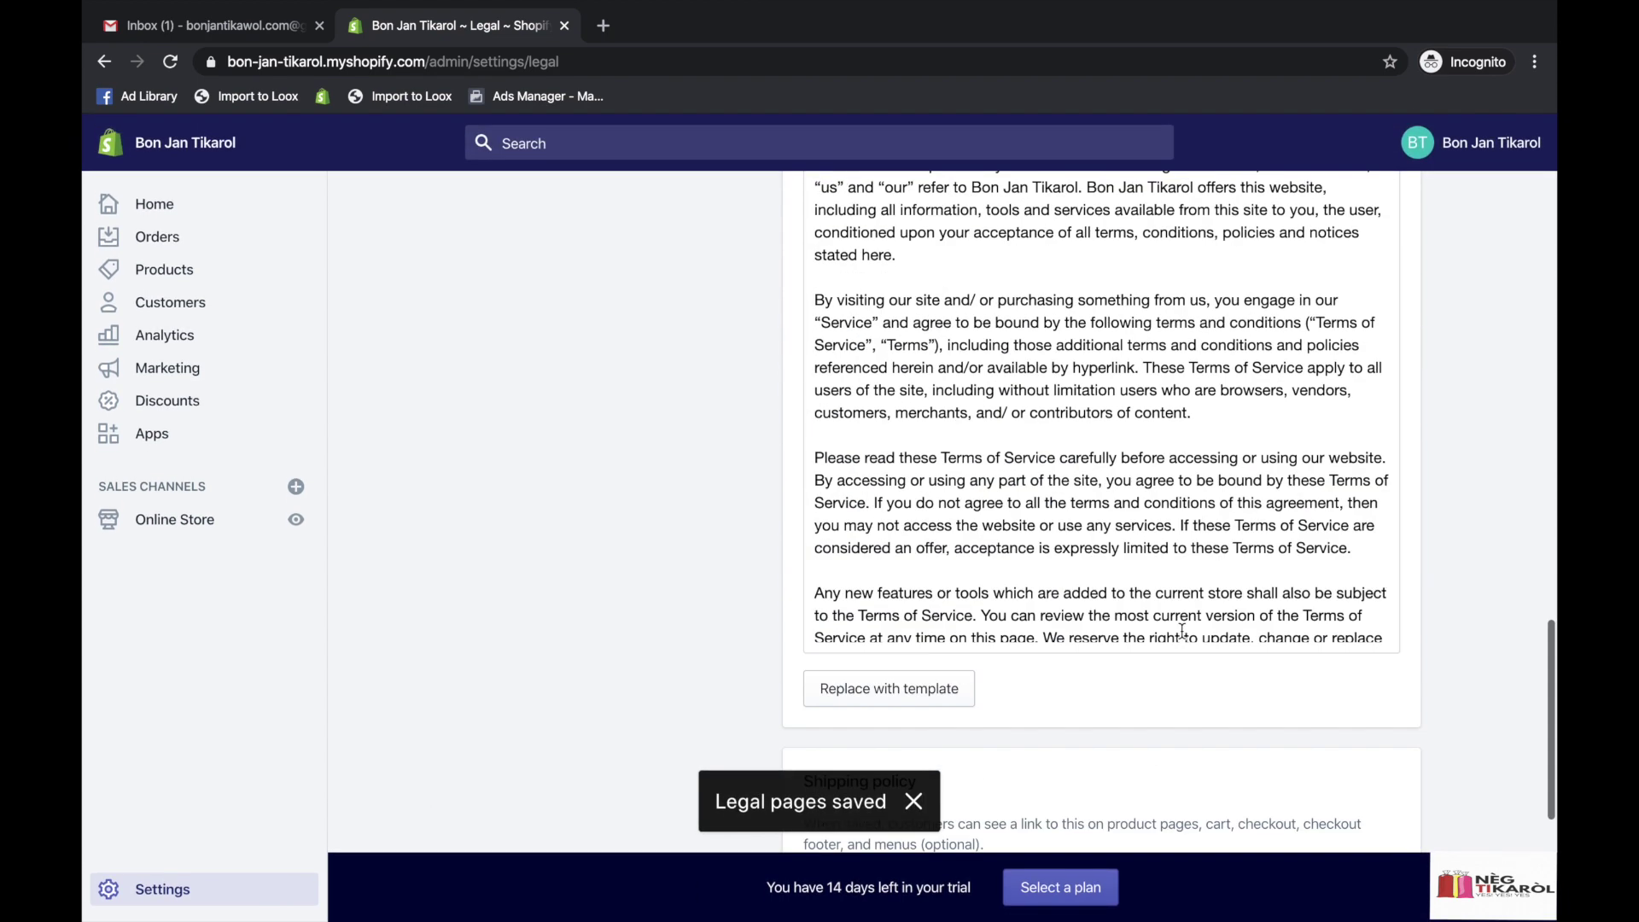
scroll(1182, 630, up, 1)
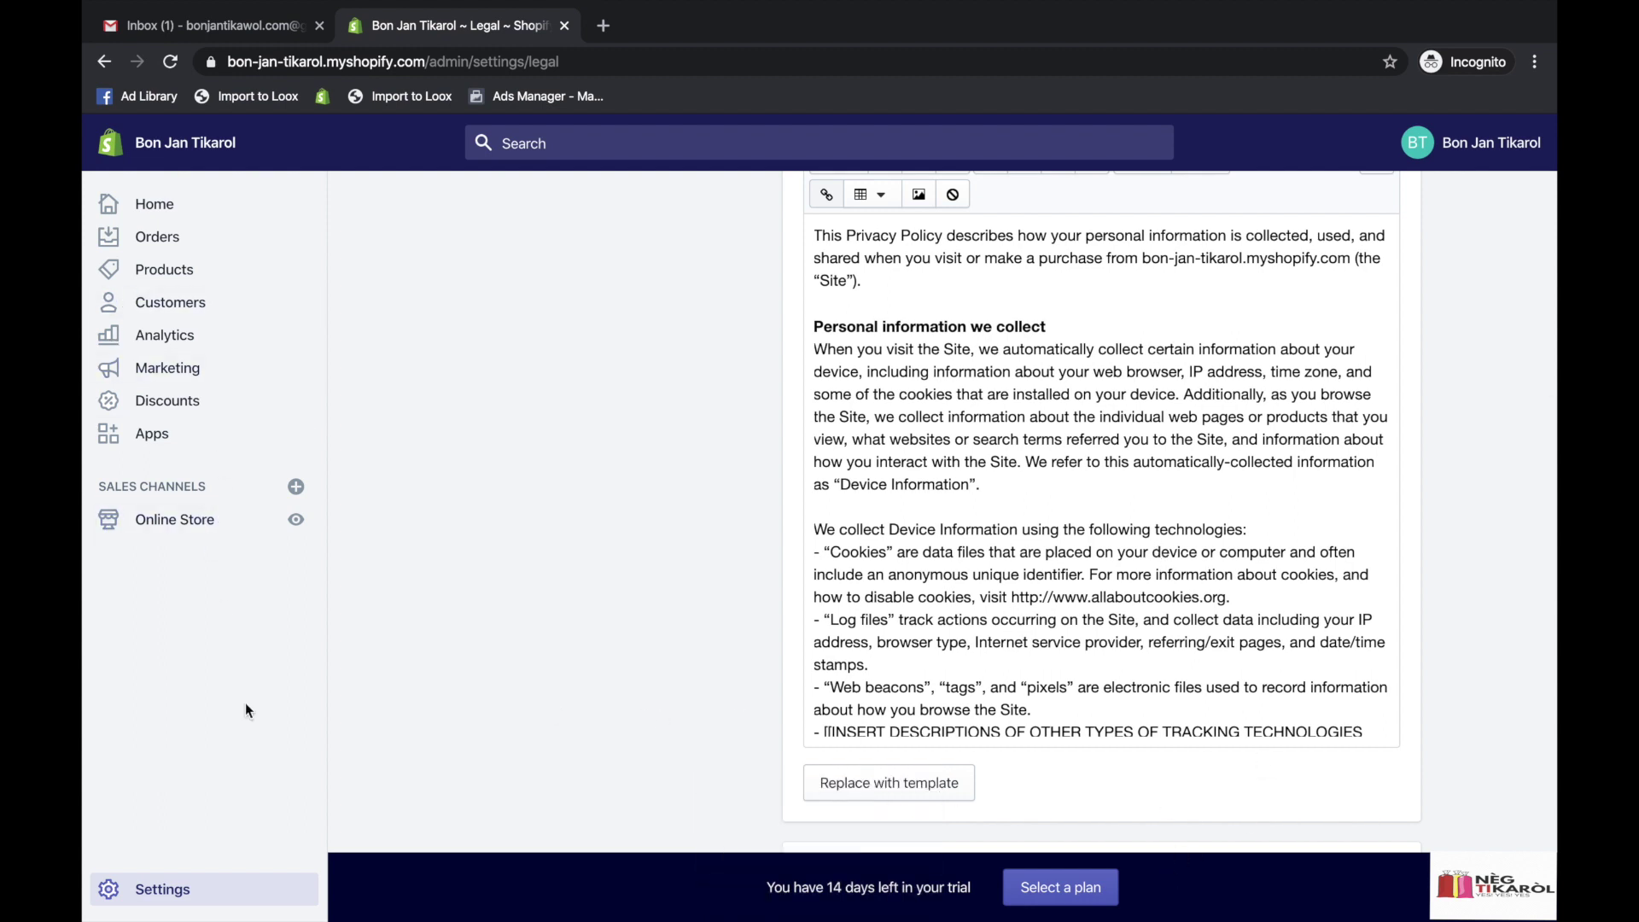
Open the online store's navigation settings and check the current header menu on the storefront.
click(205, 892)
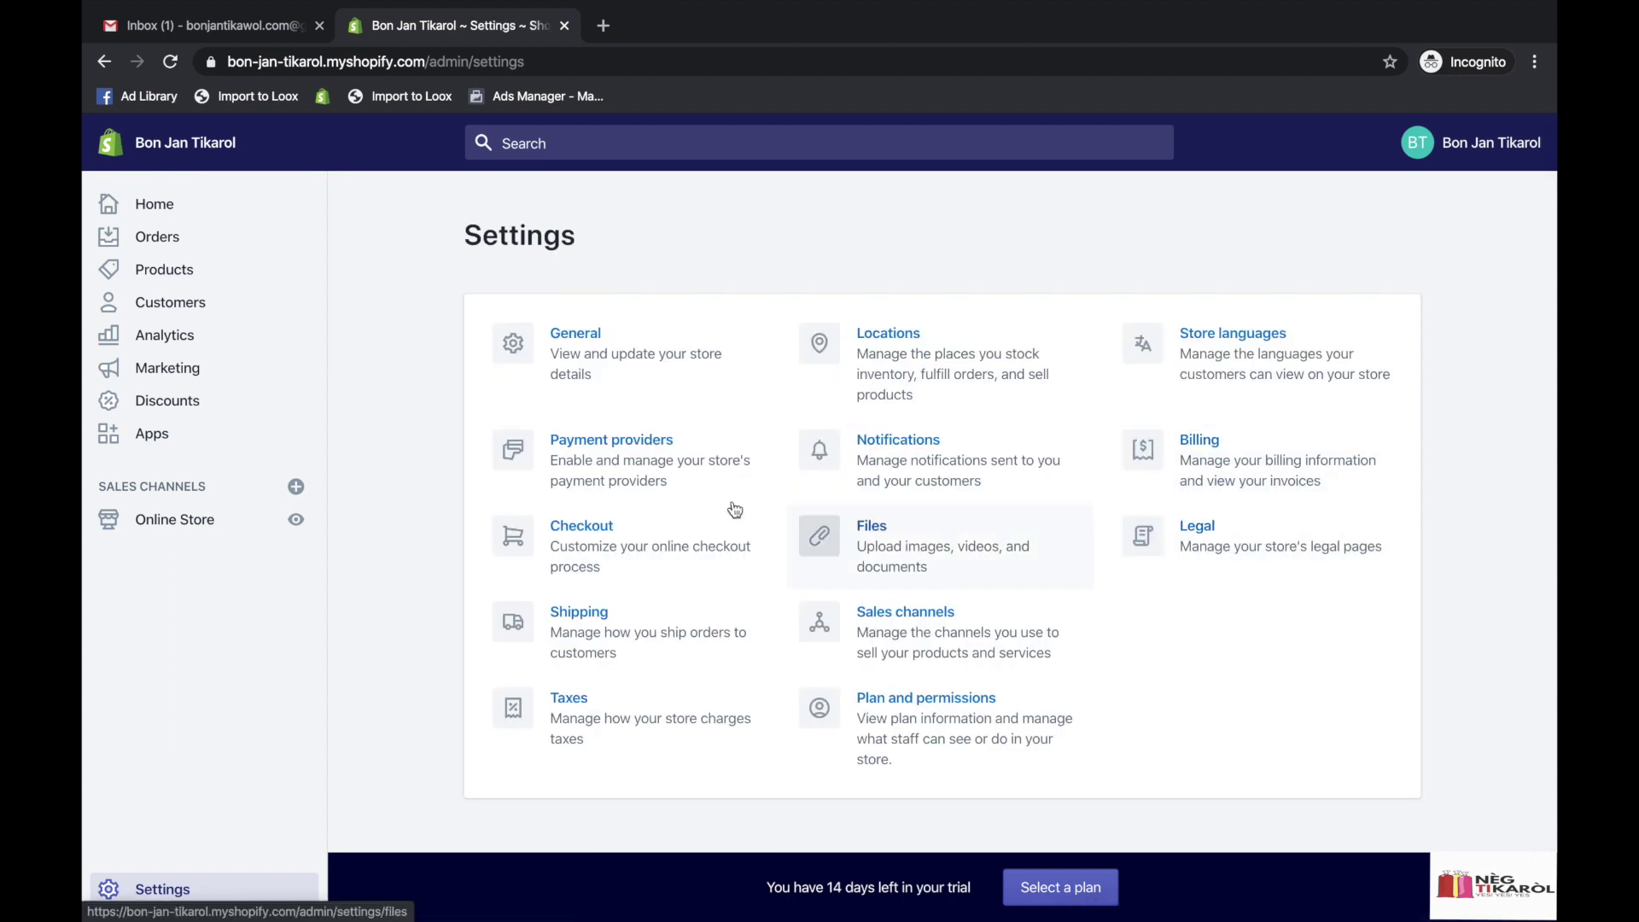
click(183, 527)
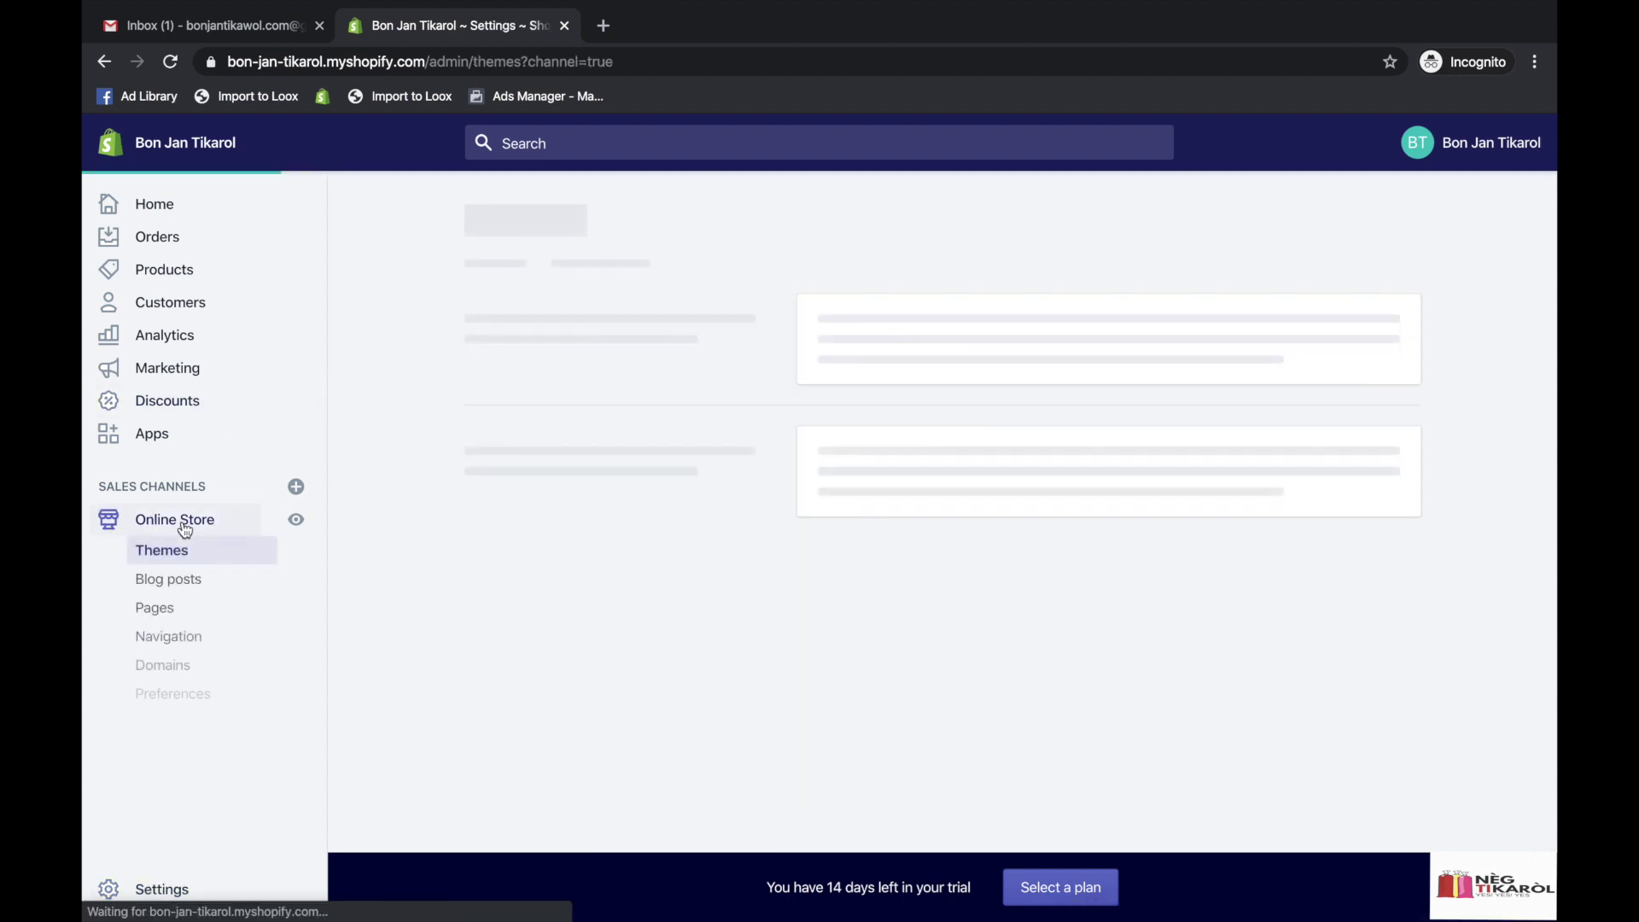
click(169, 639)
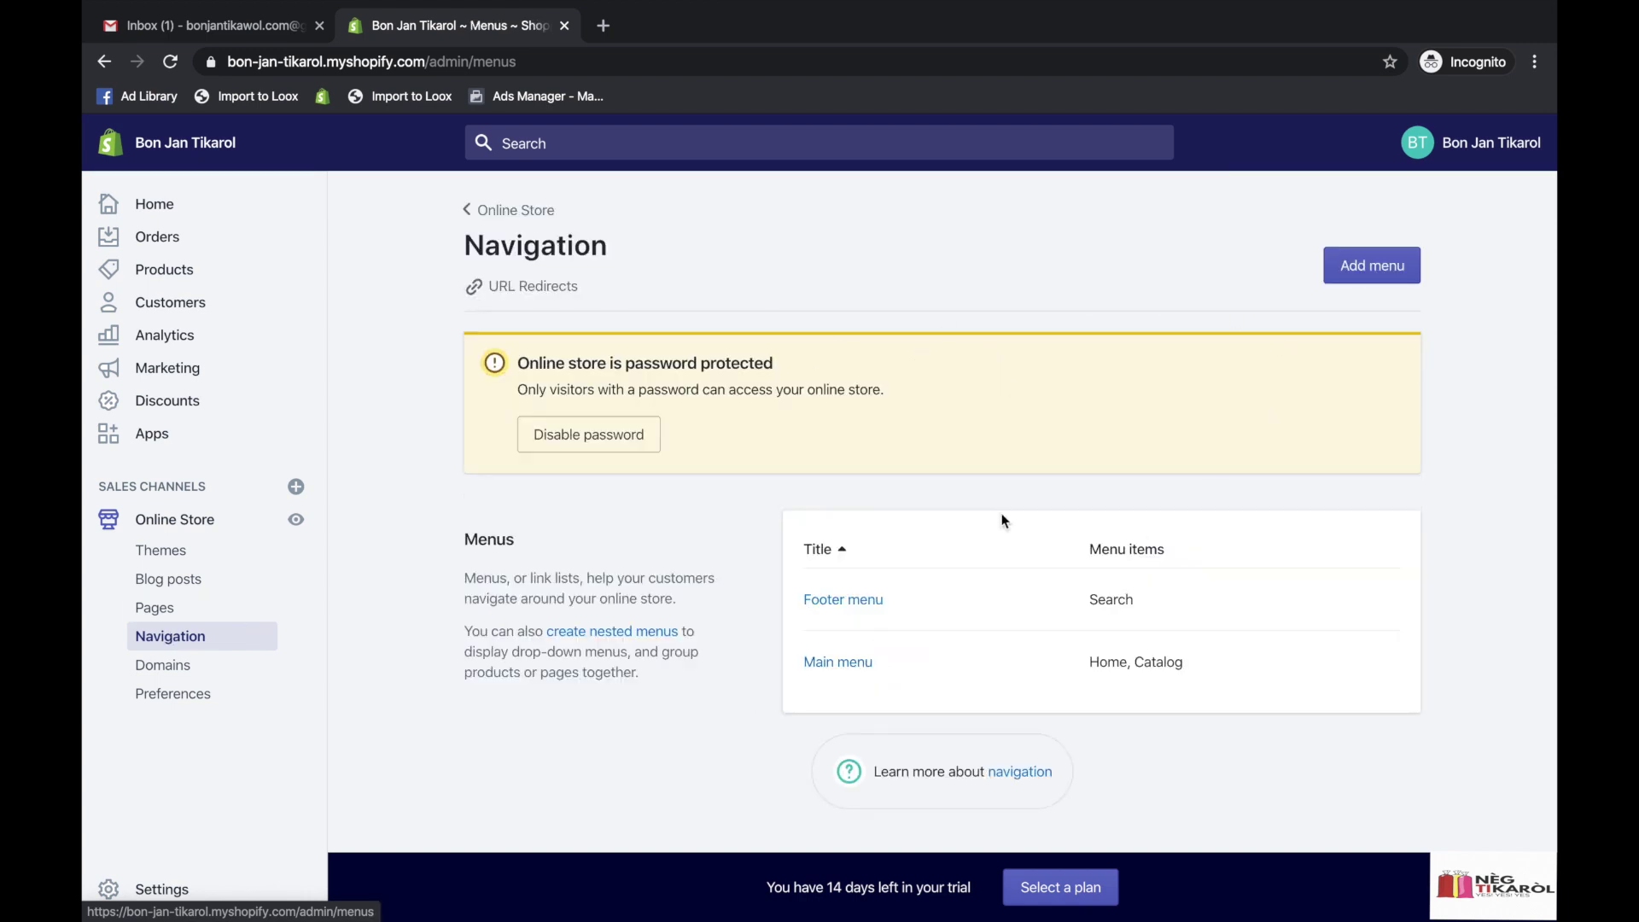
click(296, 519)
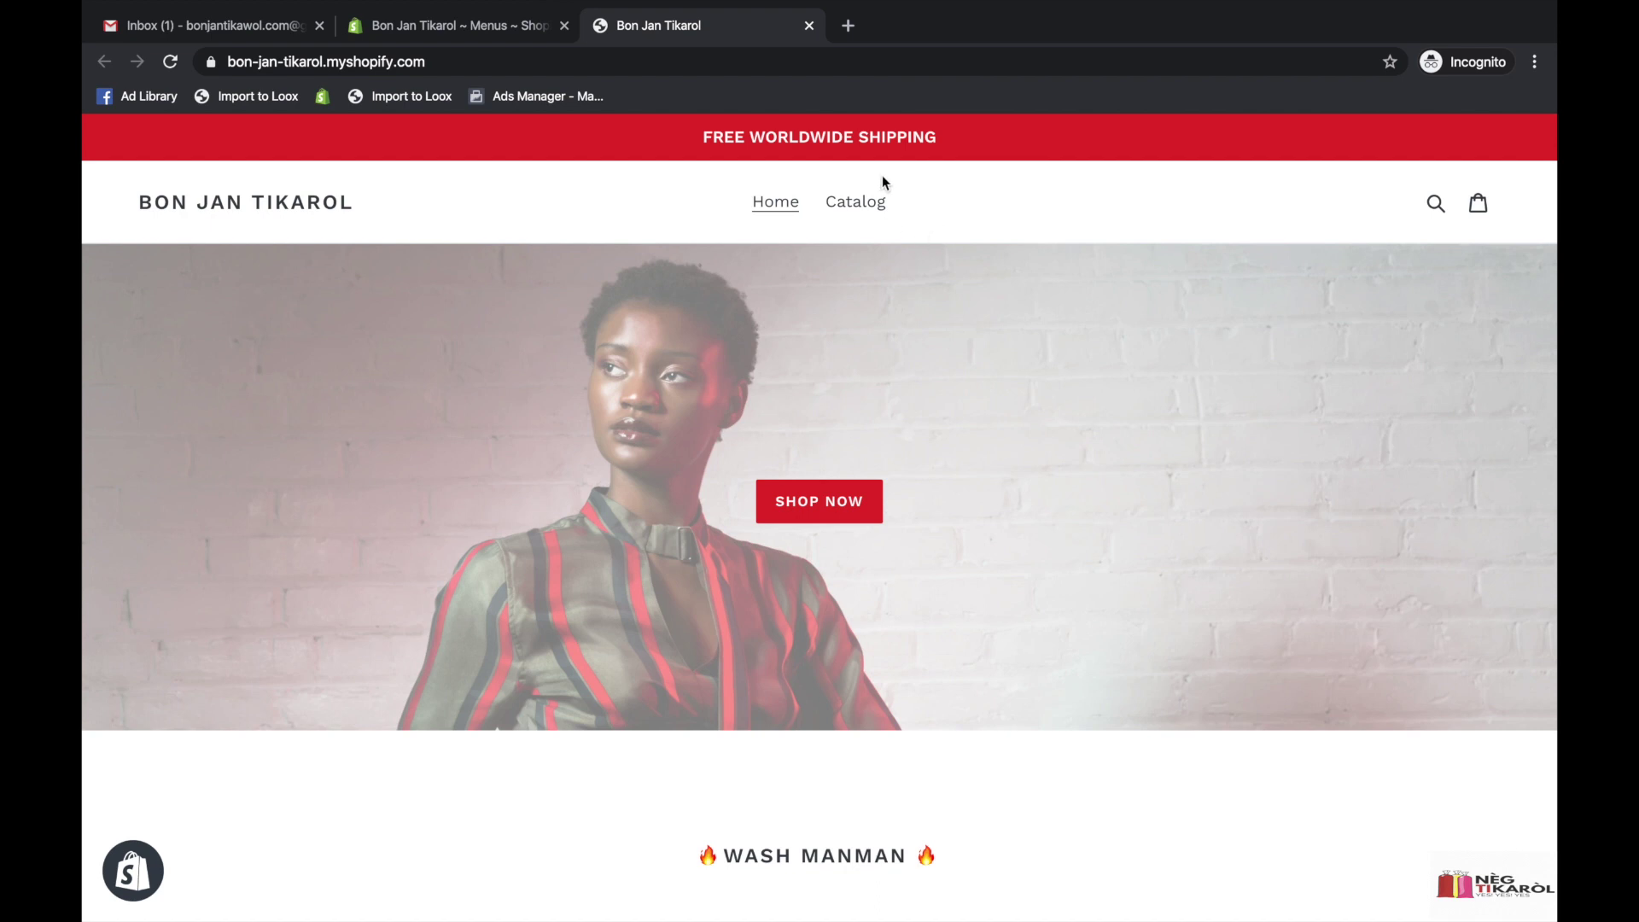
click(467, 24)
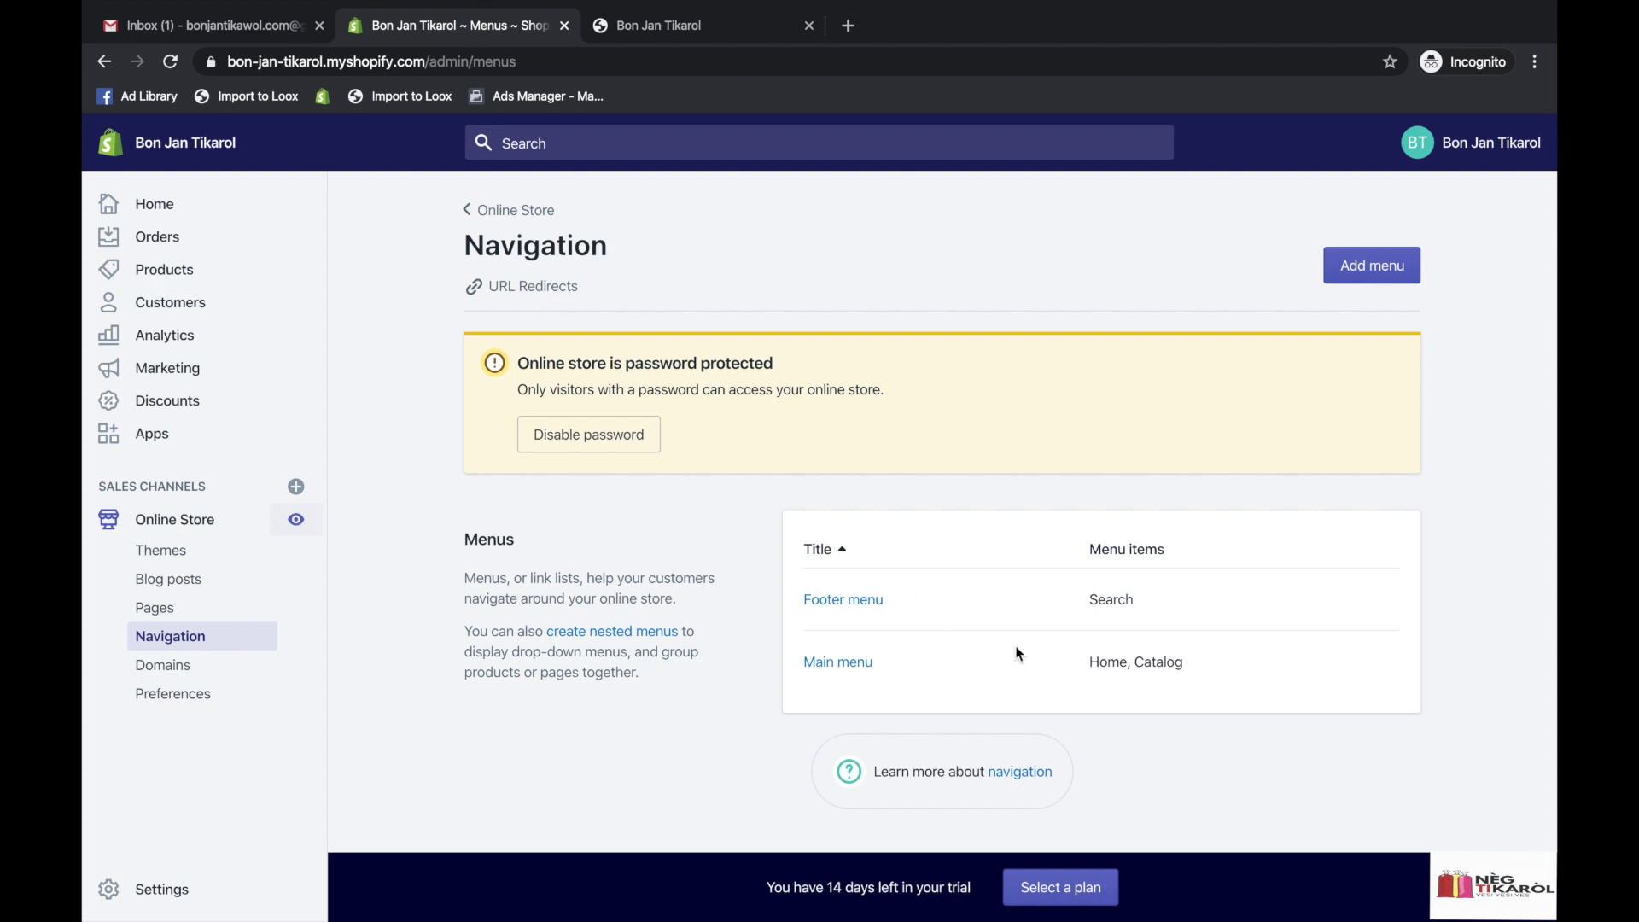
Add a Terms of Service item to the main menu, linked to the Terms of Service policy.
click(861, 662)
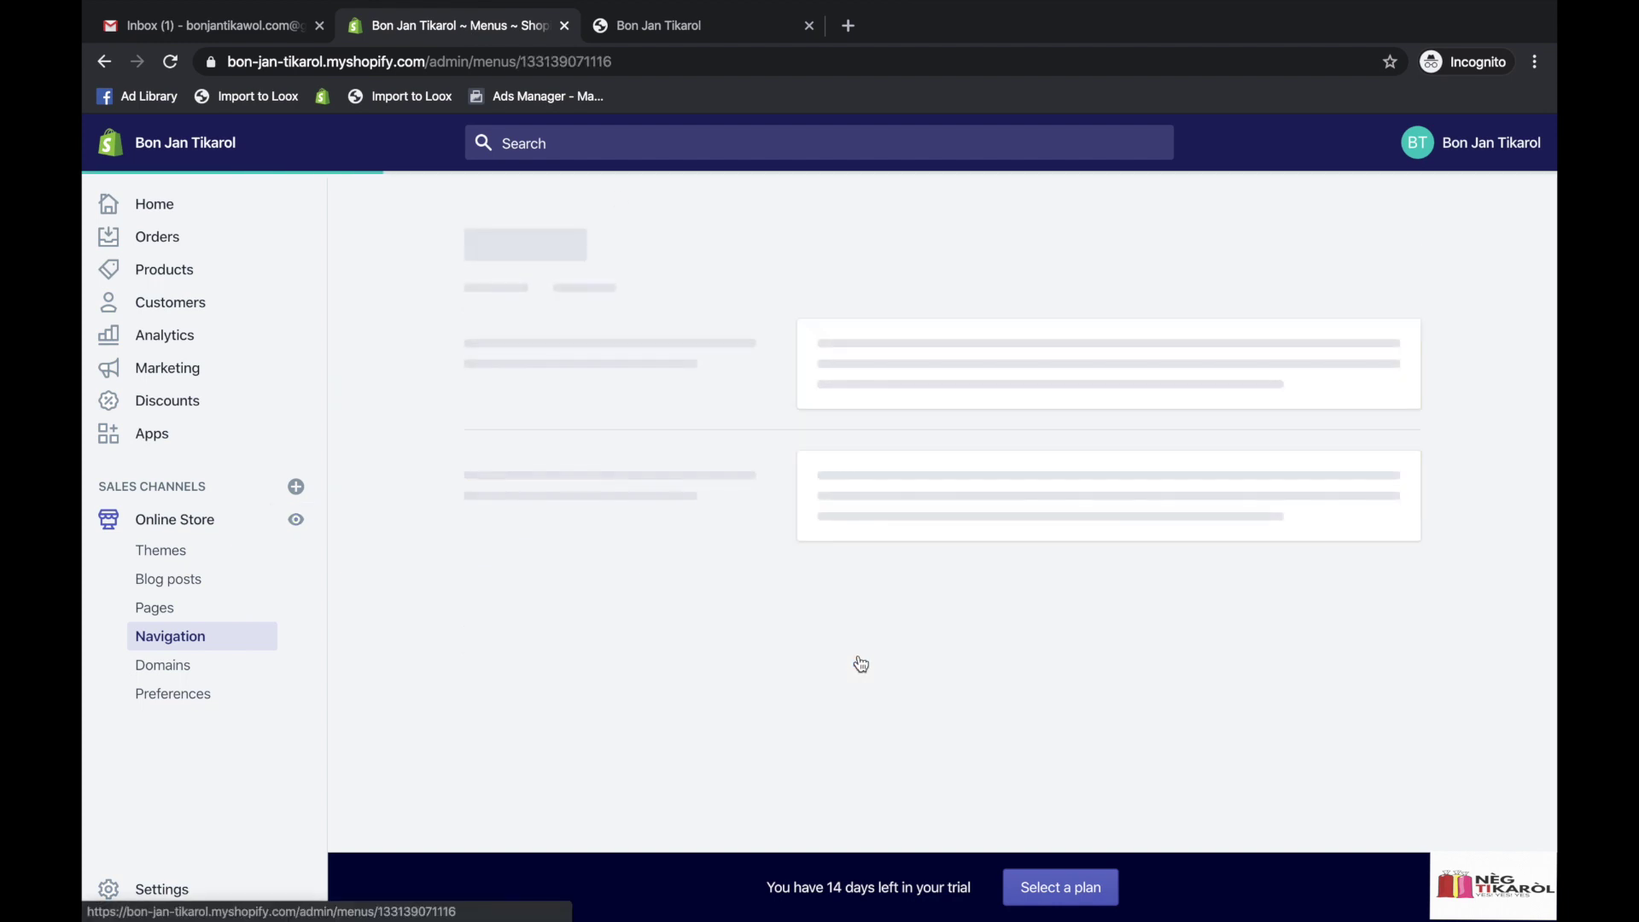
click(529, 646)
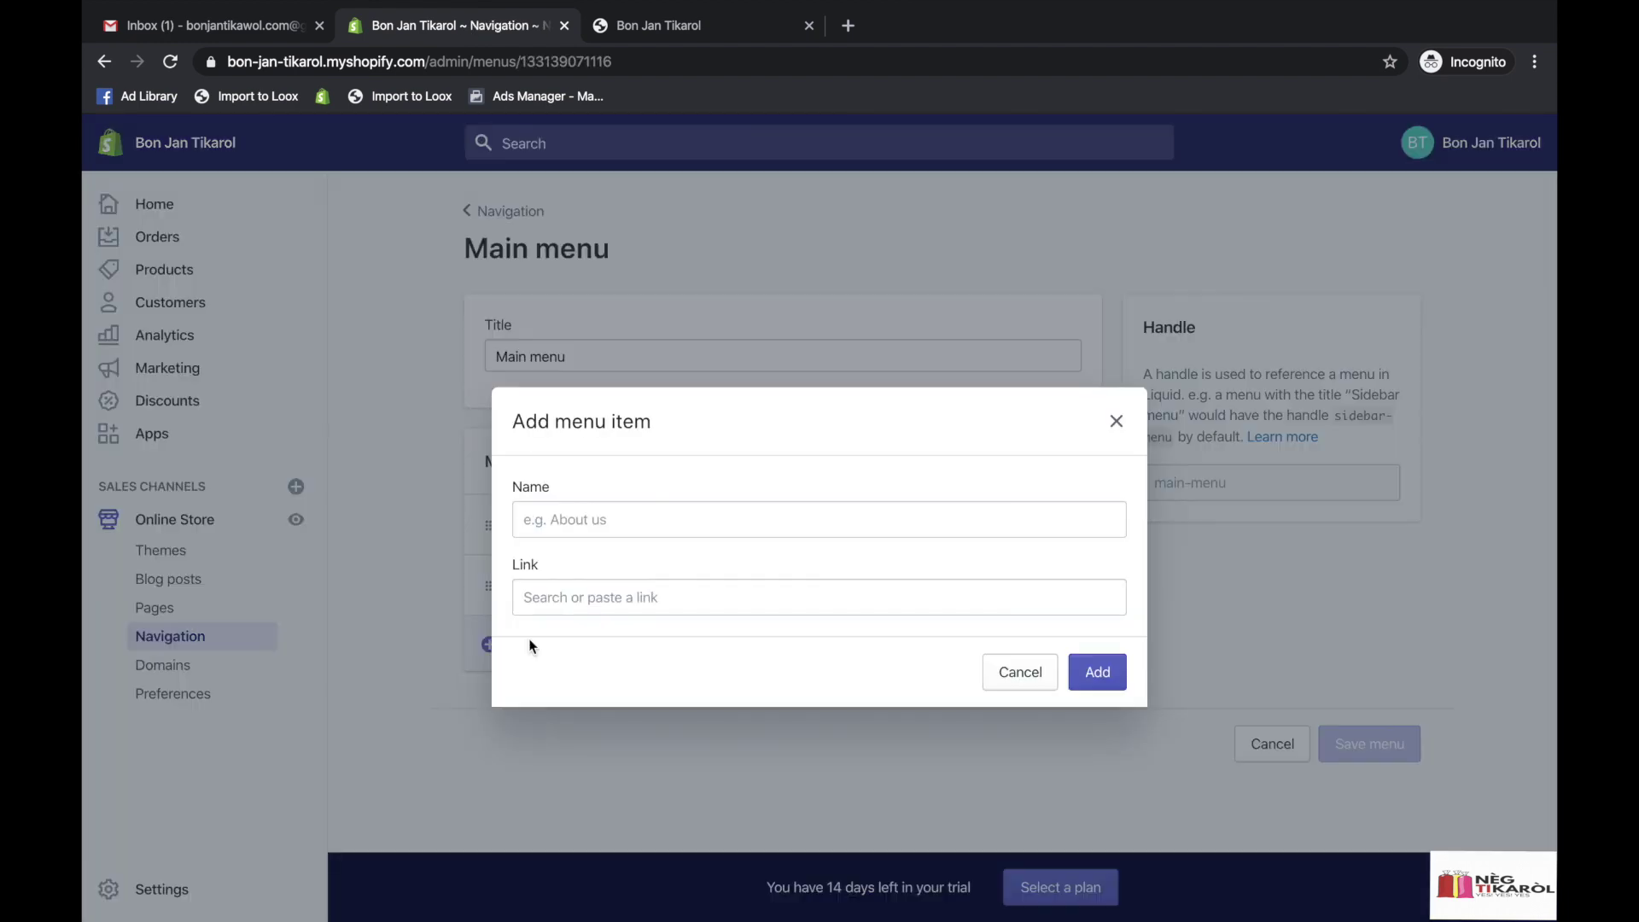
click(578, 600)
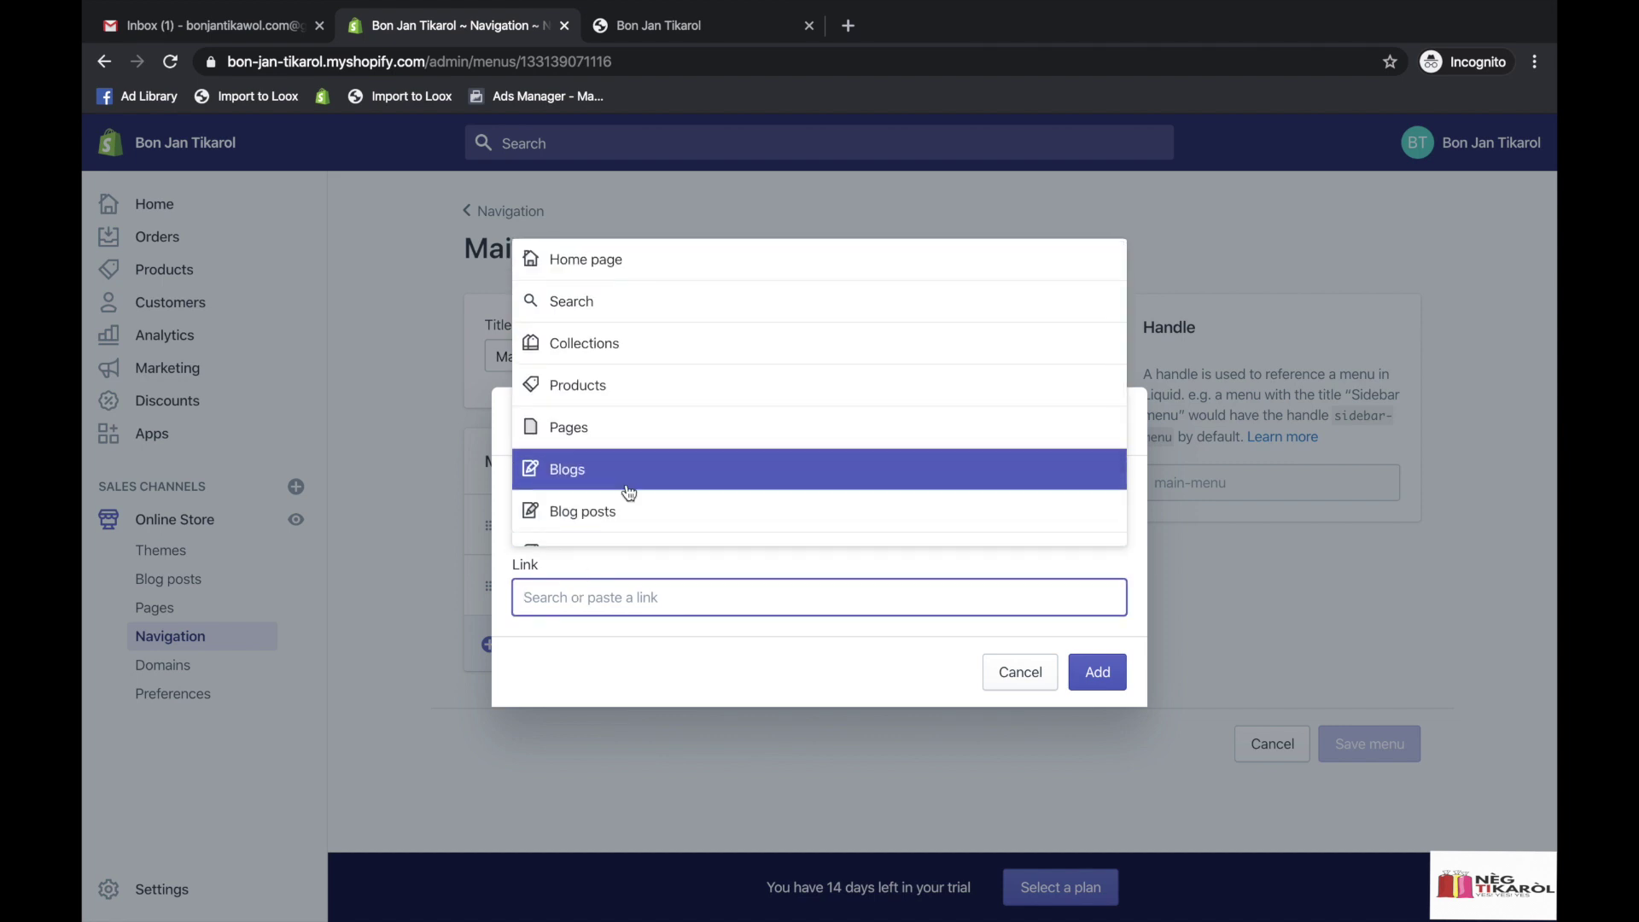
click(618, 432)
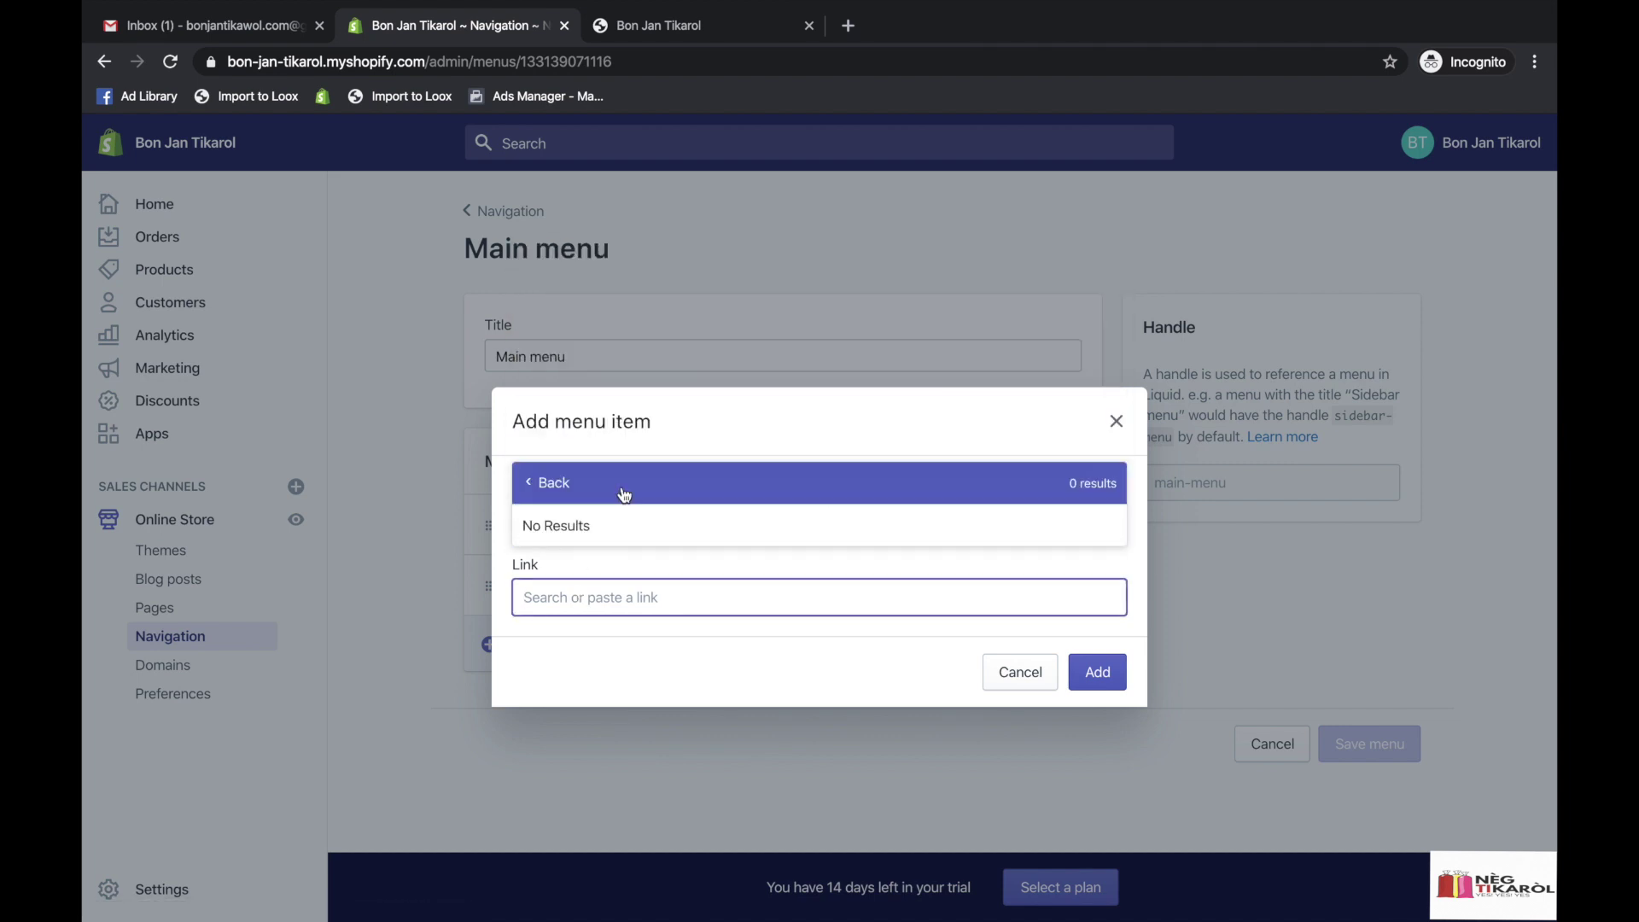
click(575, 490)
scroll(627, 461, down, 1)
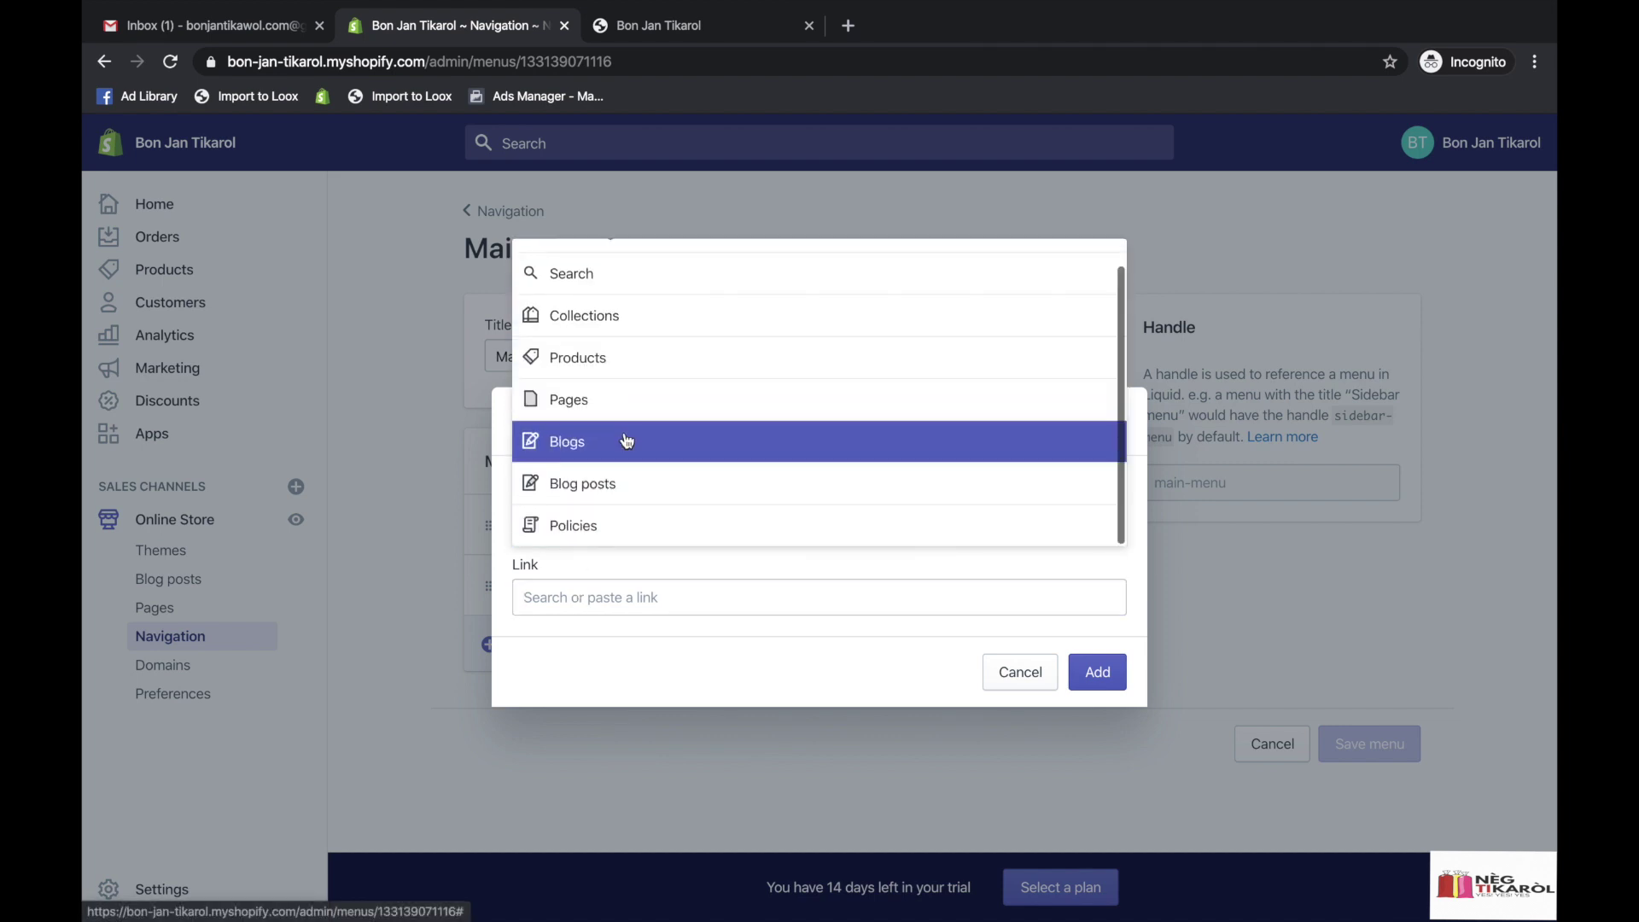
click(581, 527)
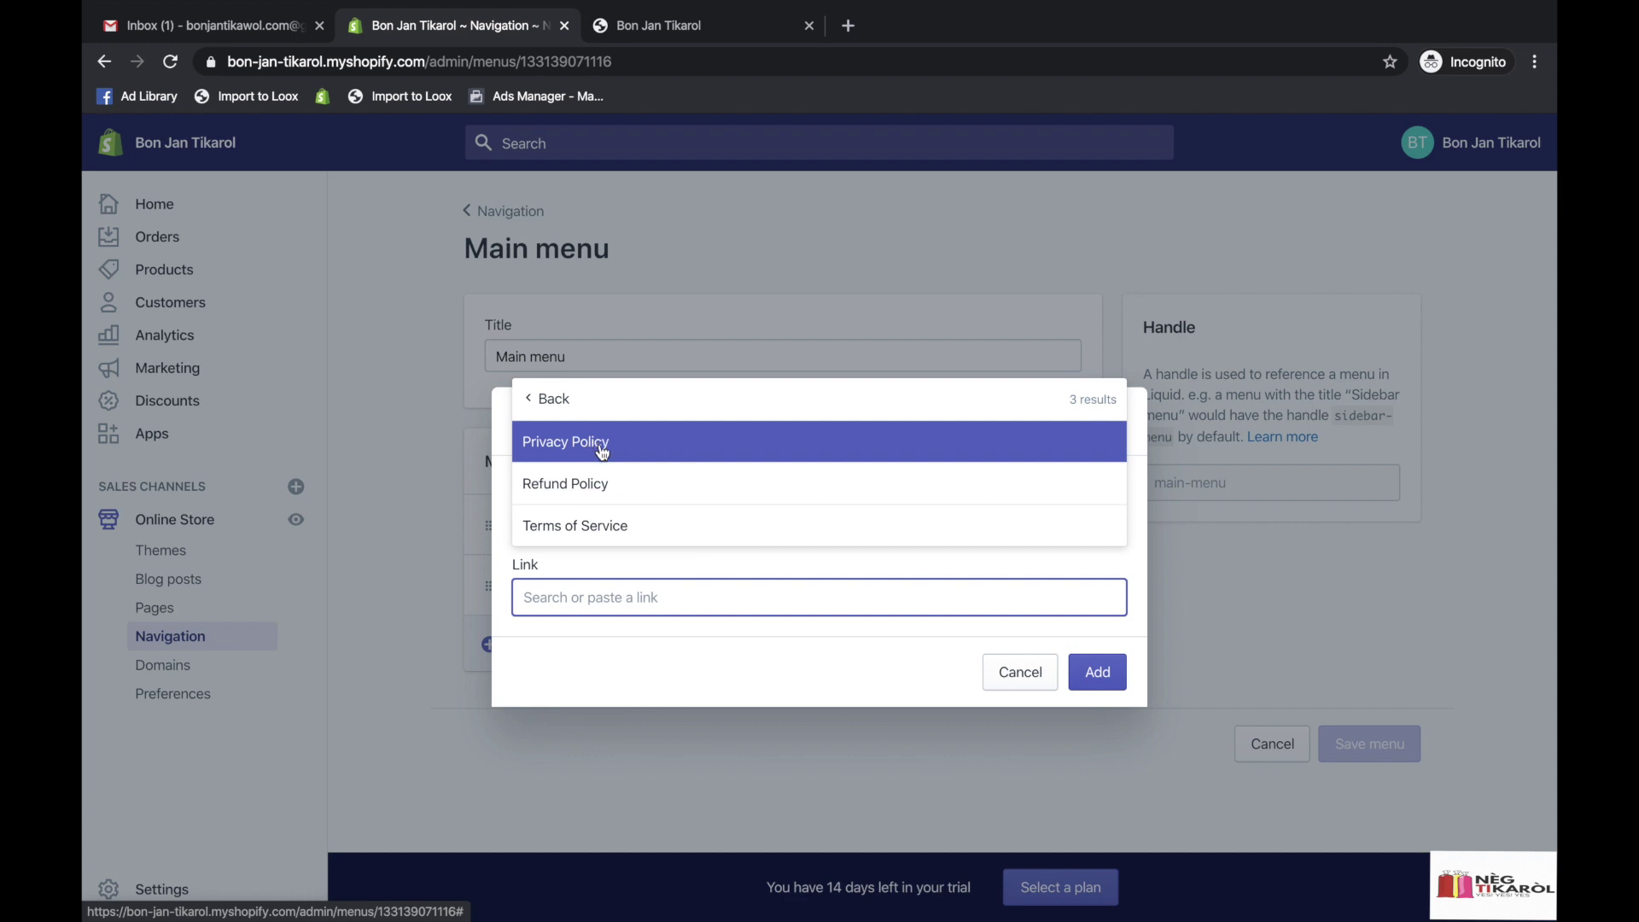
click(605, 525)
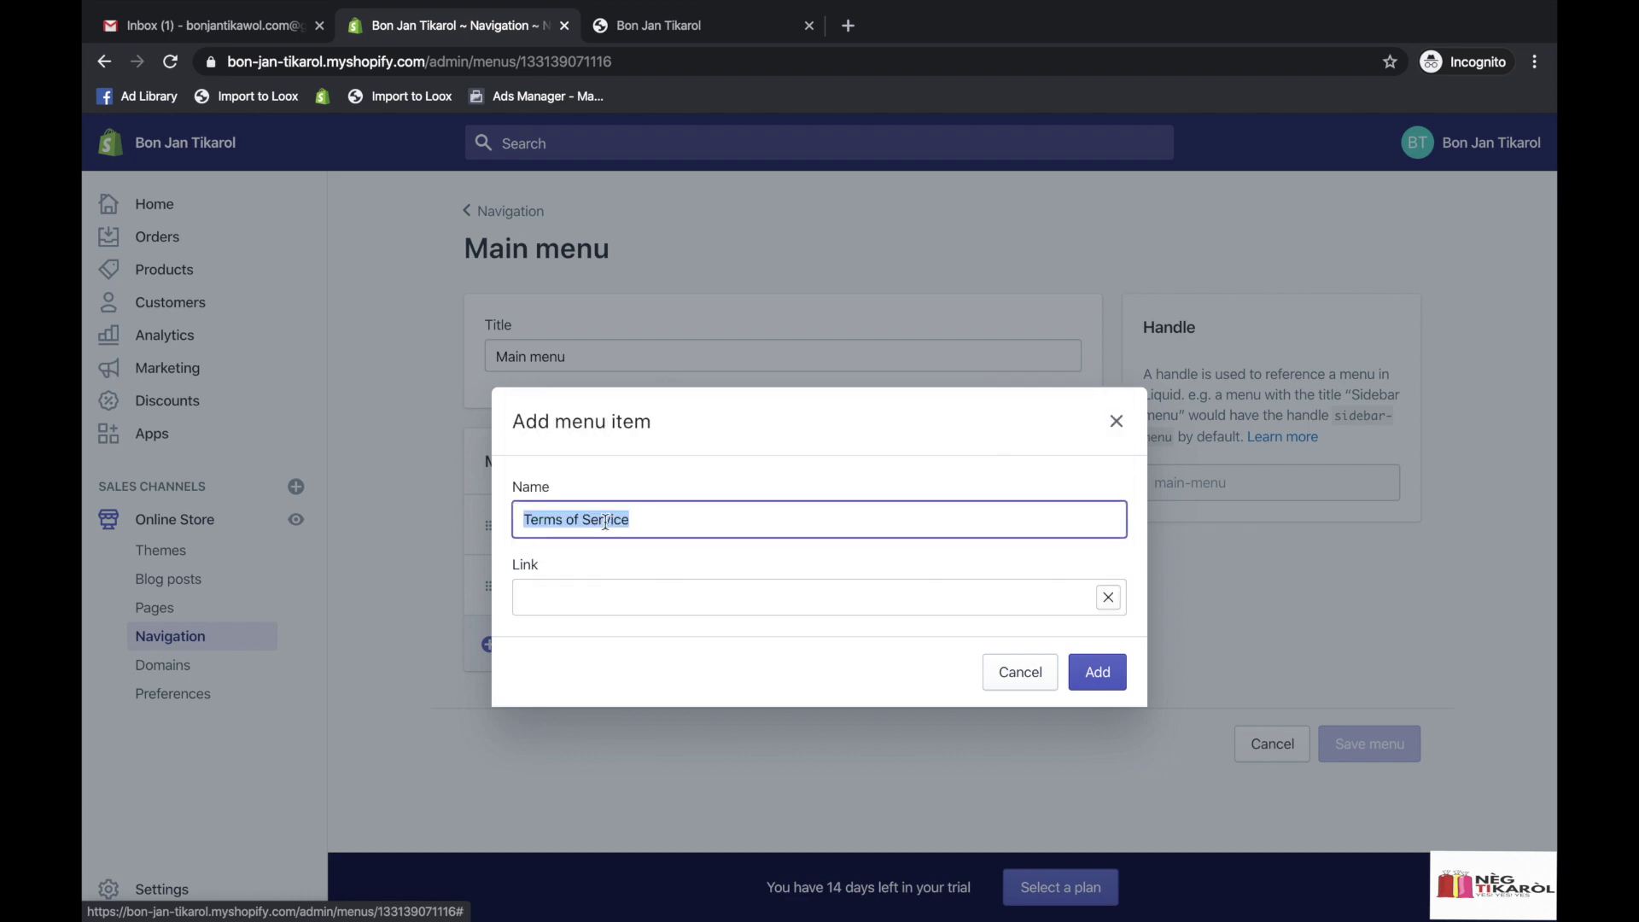
click(1075, 680)
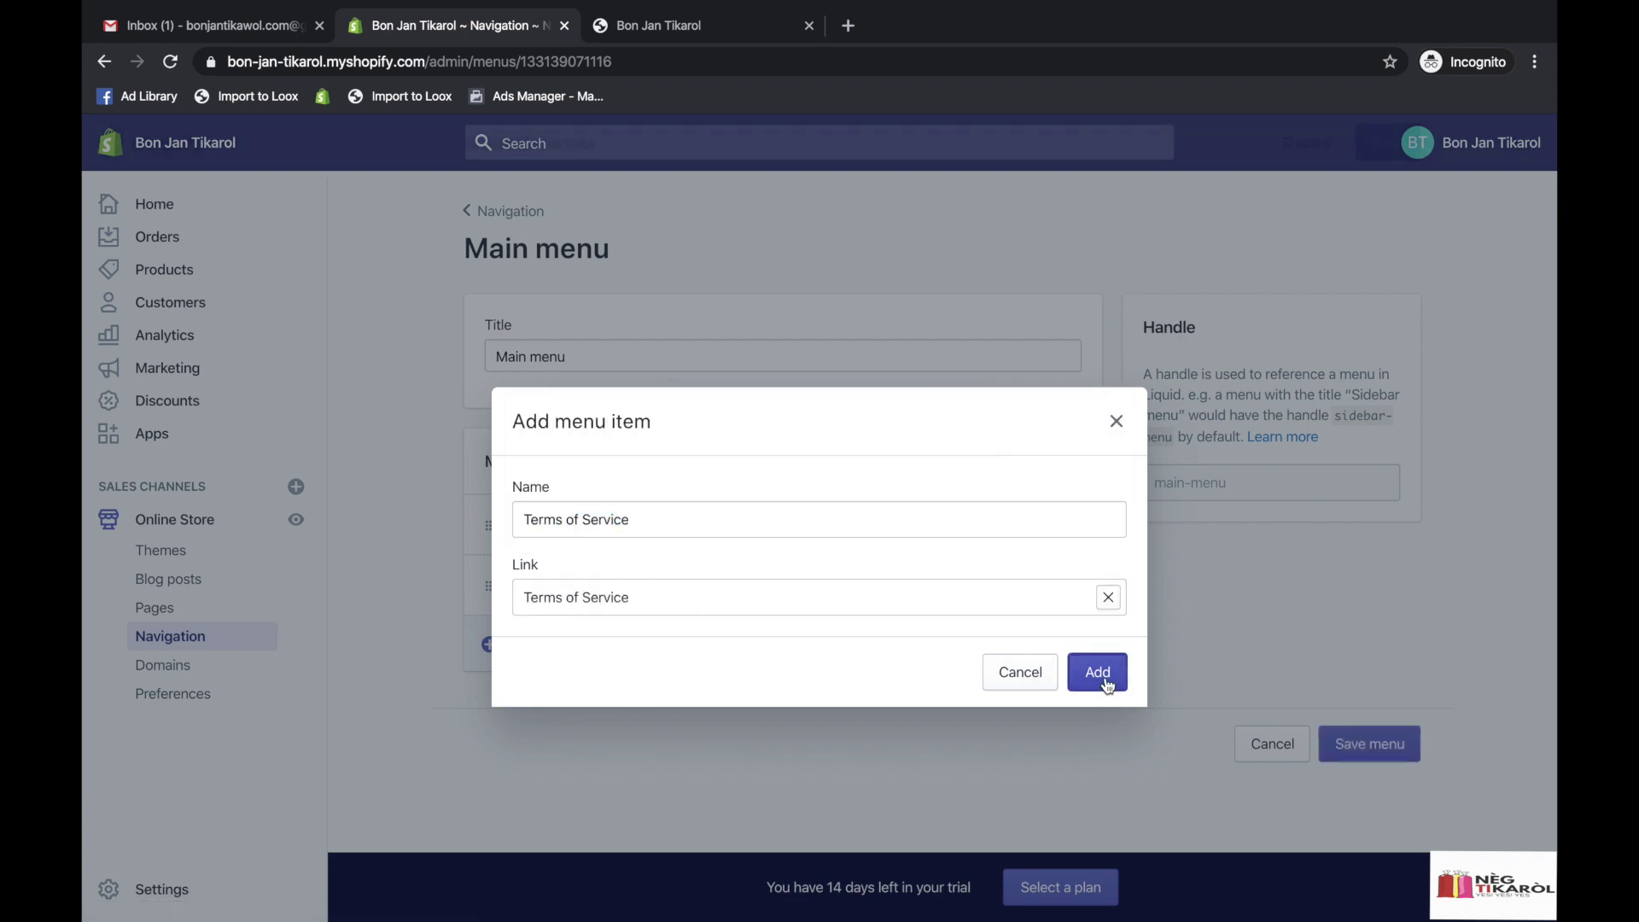
Add a Refund Policy item to the main menu, linked to the Refund Policy.
click(495, 707)
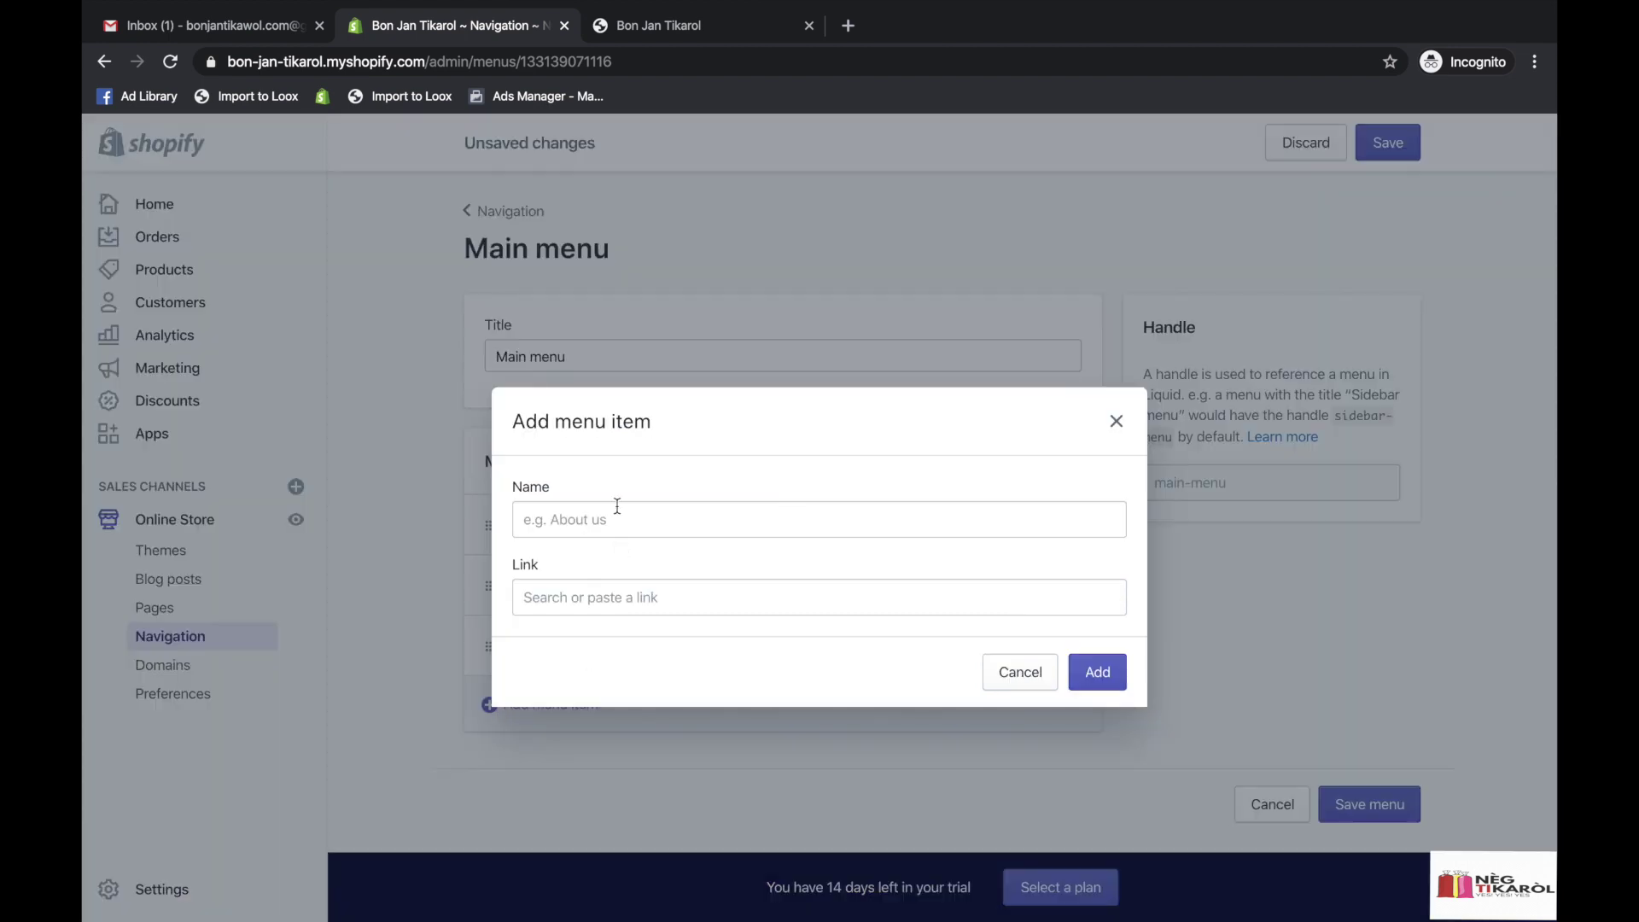
click(567, 595)
scroll(579, 507, down, 1)
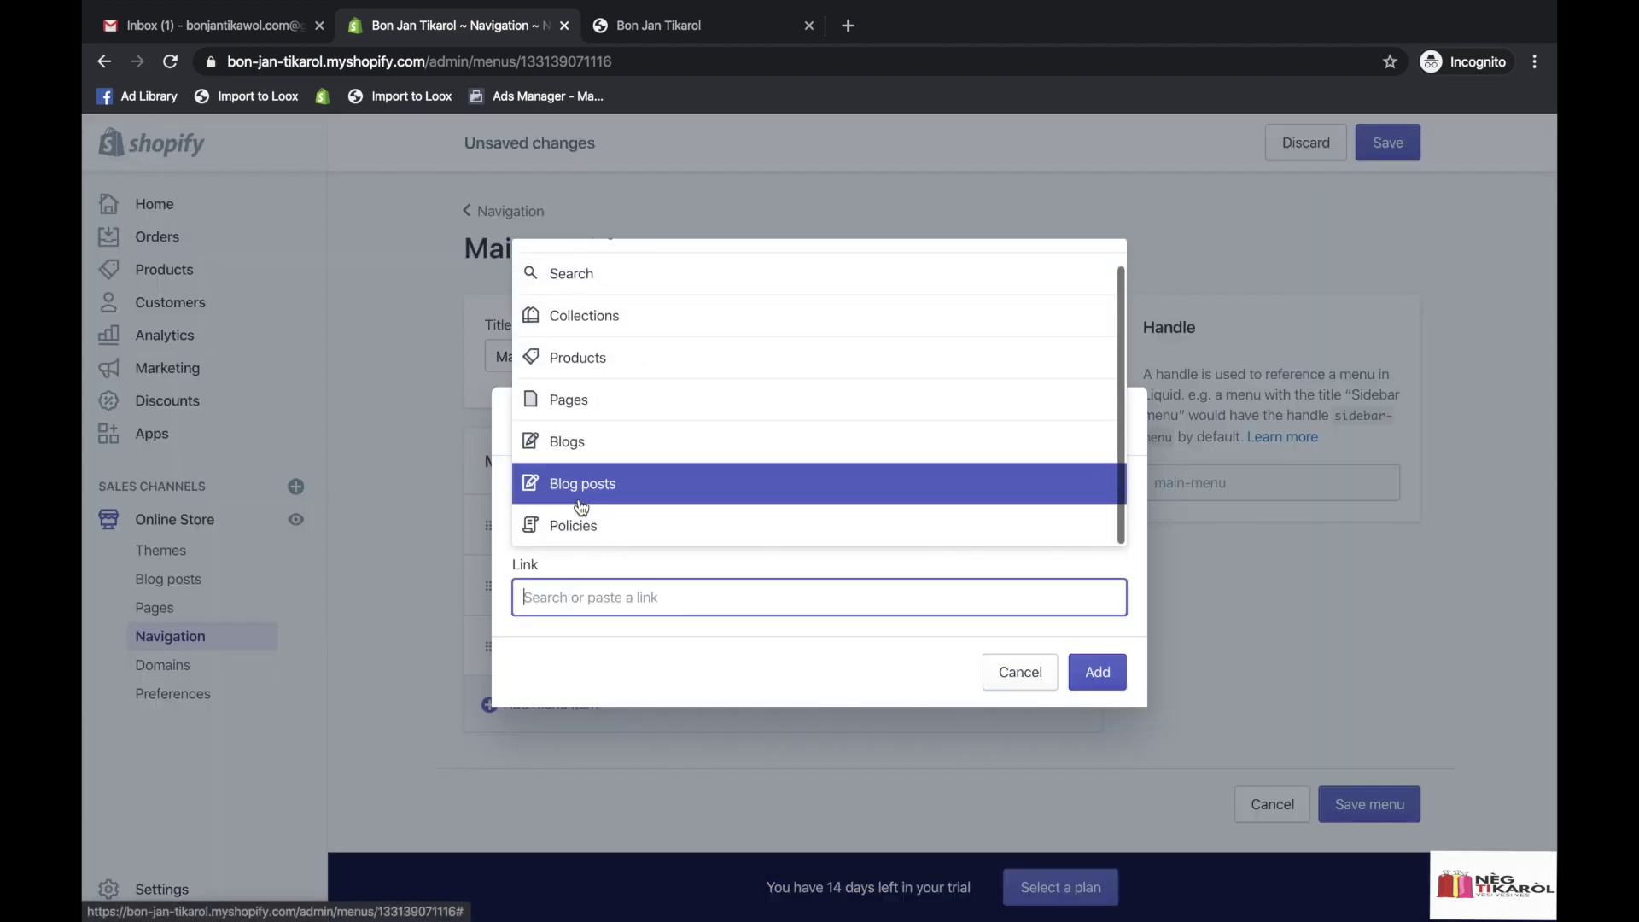
click(578, 507)
click(577, 494)
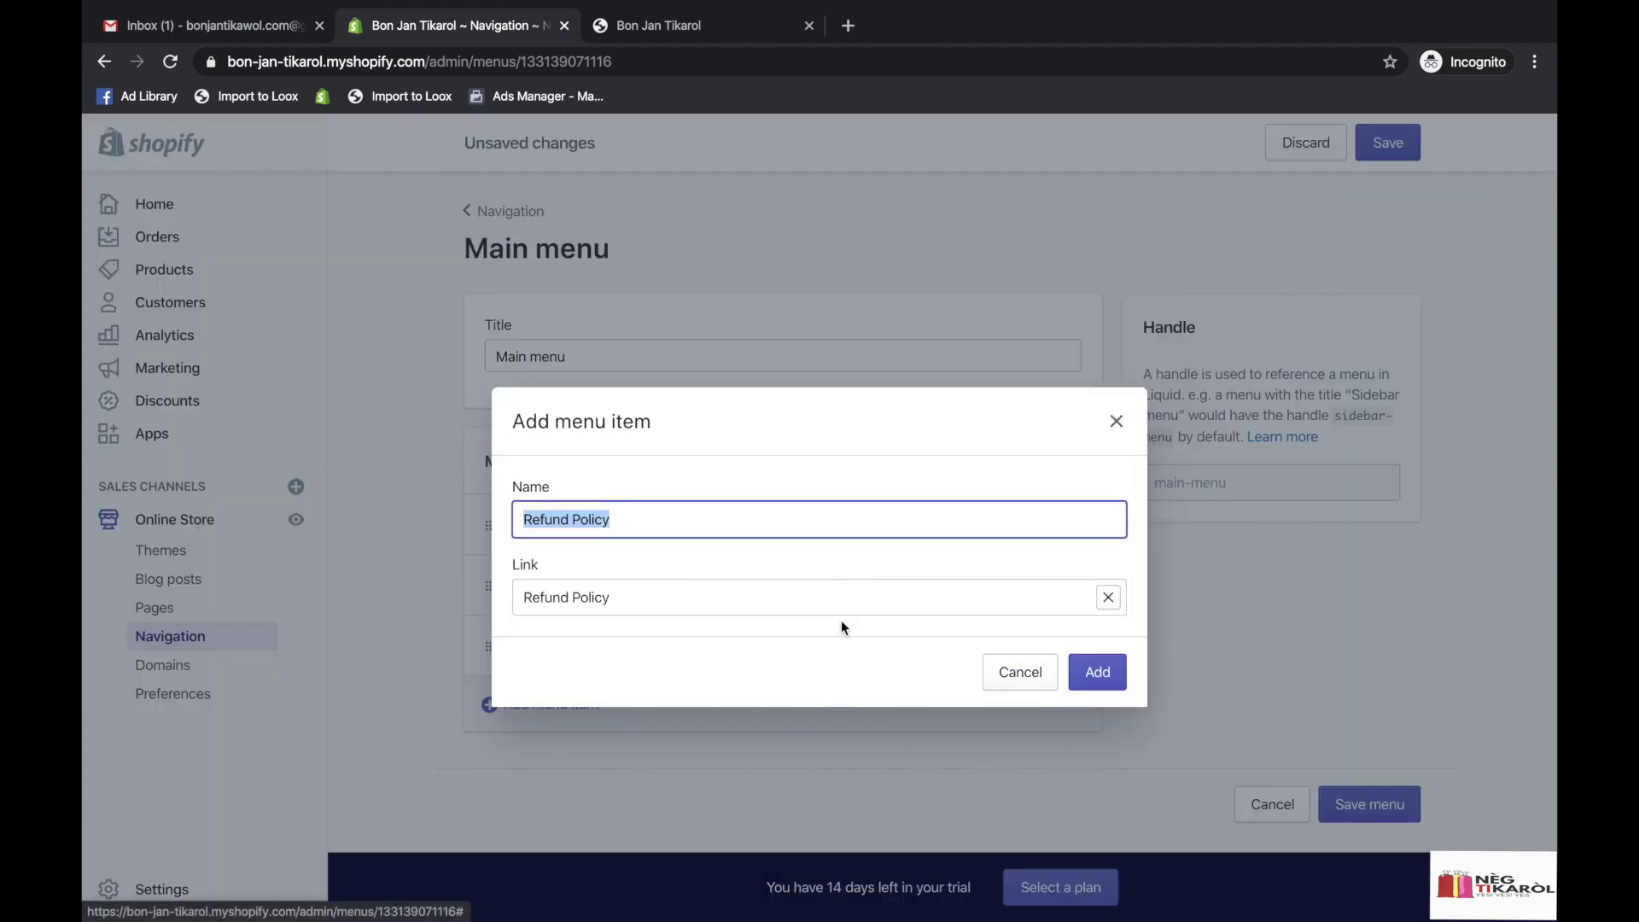
click(1098, 675)
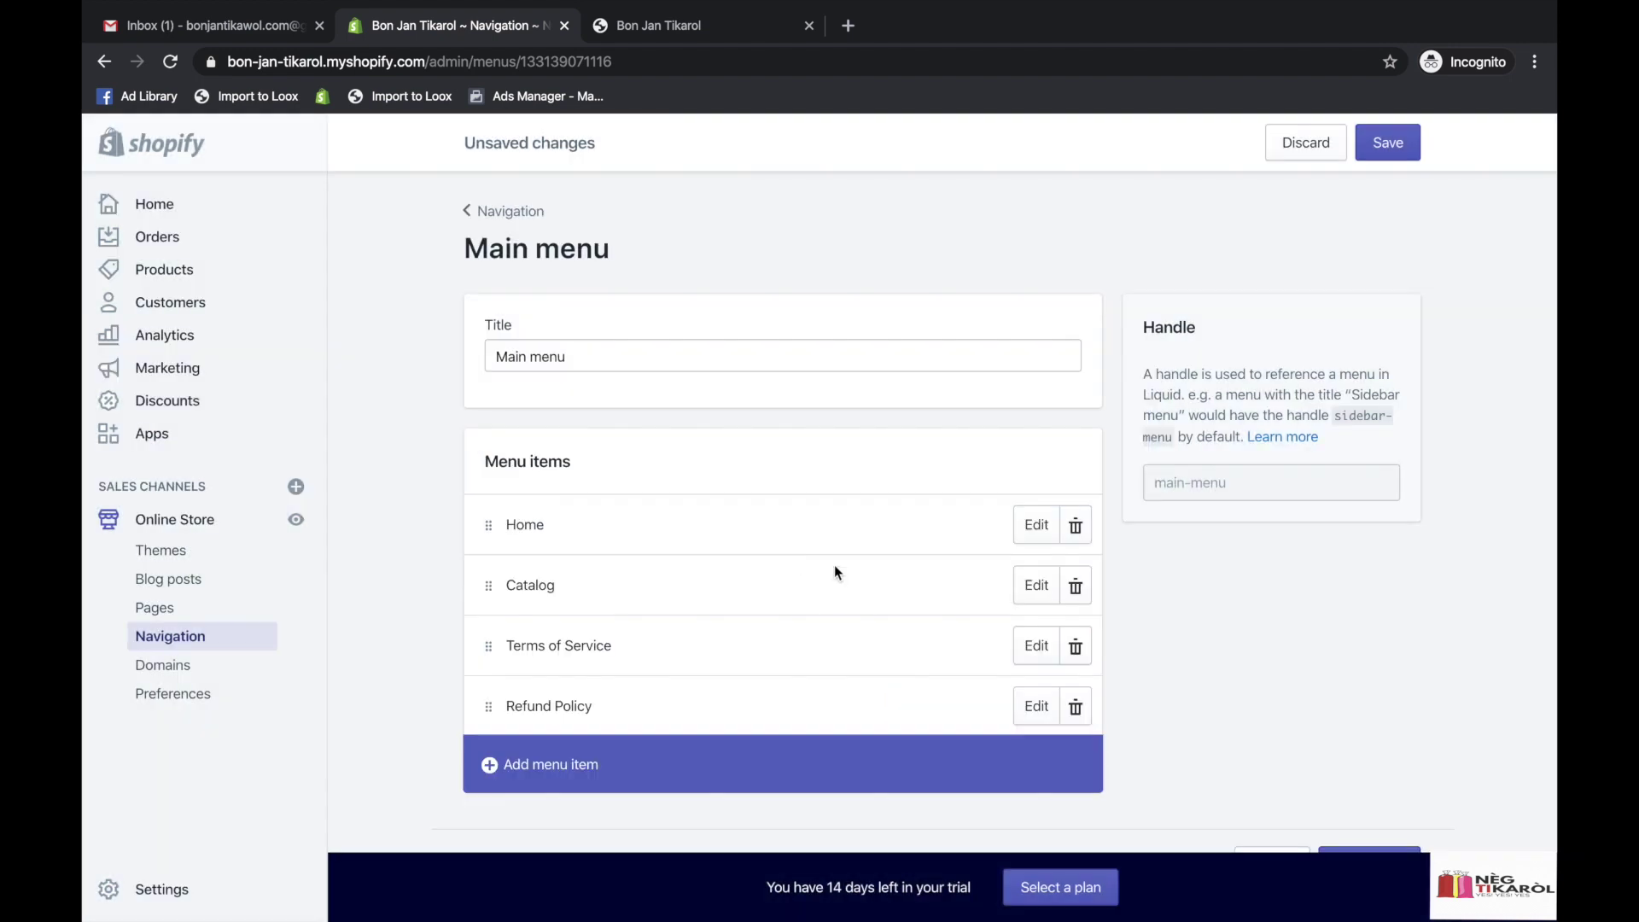
Add a Privacy Policy item linked to the Privacy Policy and save the main menu.
click(535, 765)
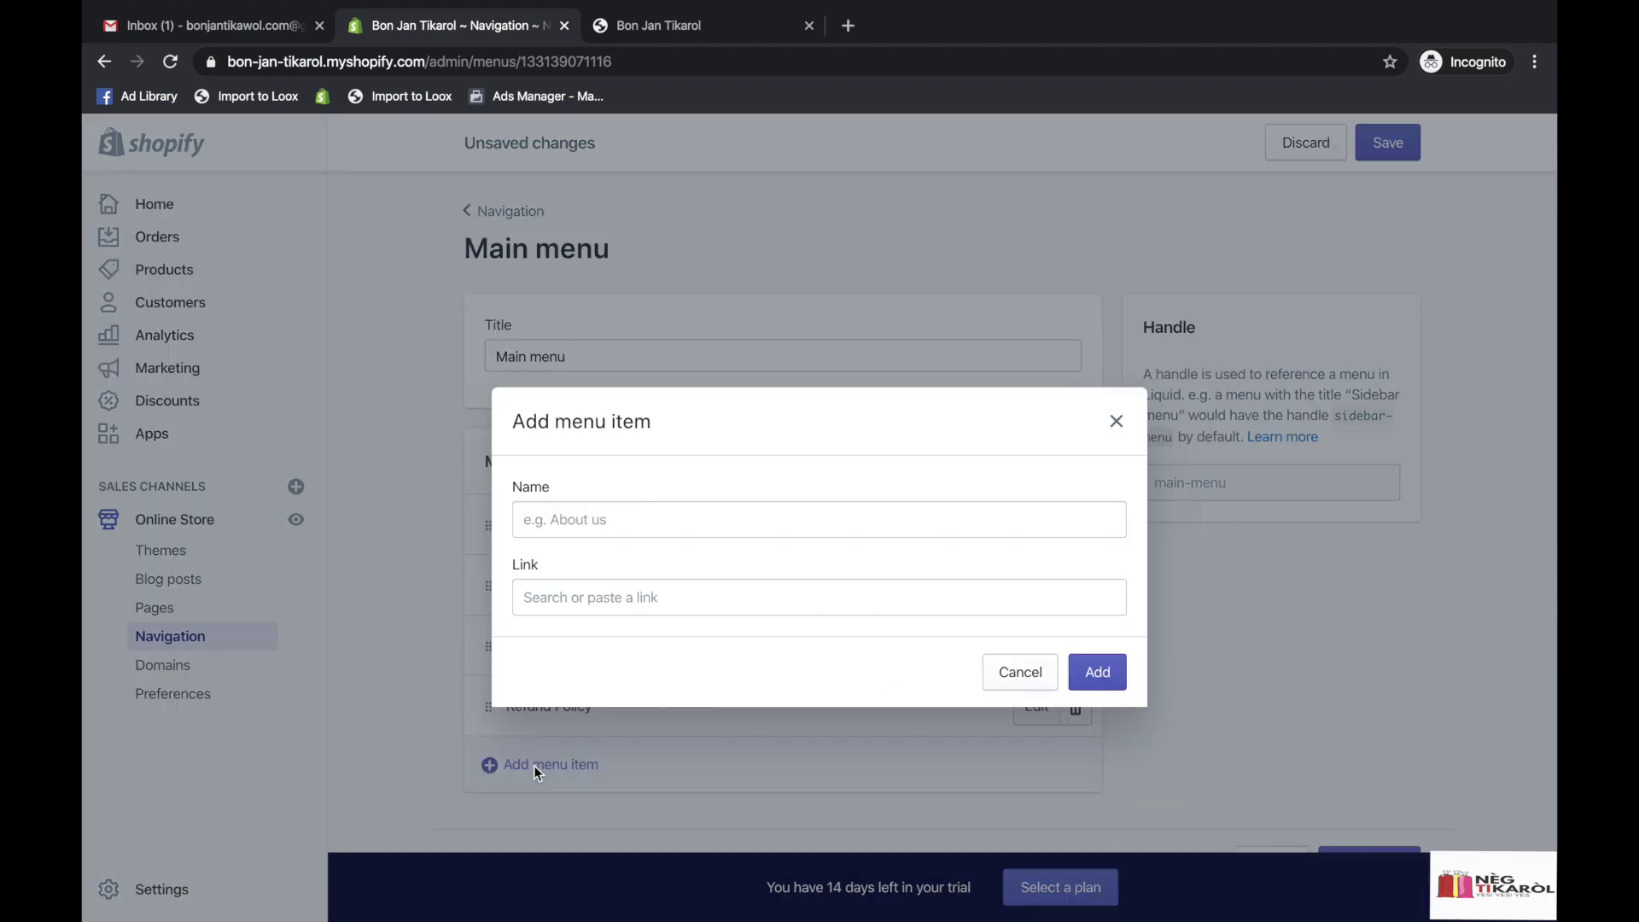
click(562, 589)
scroll(645, 794, down, 2)
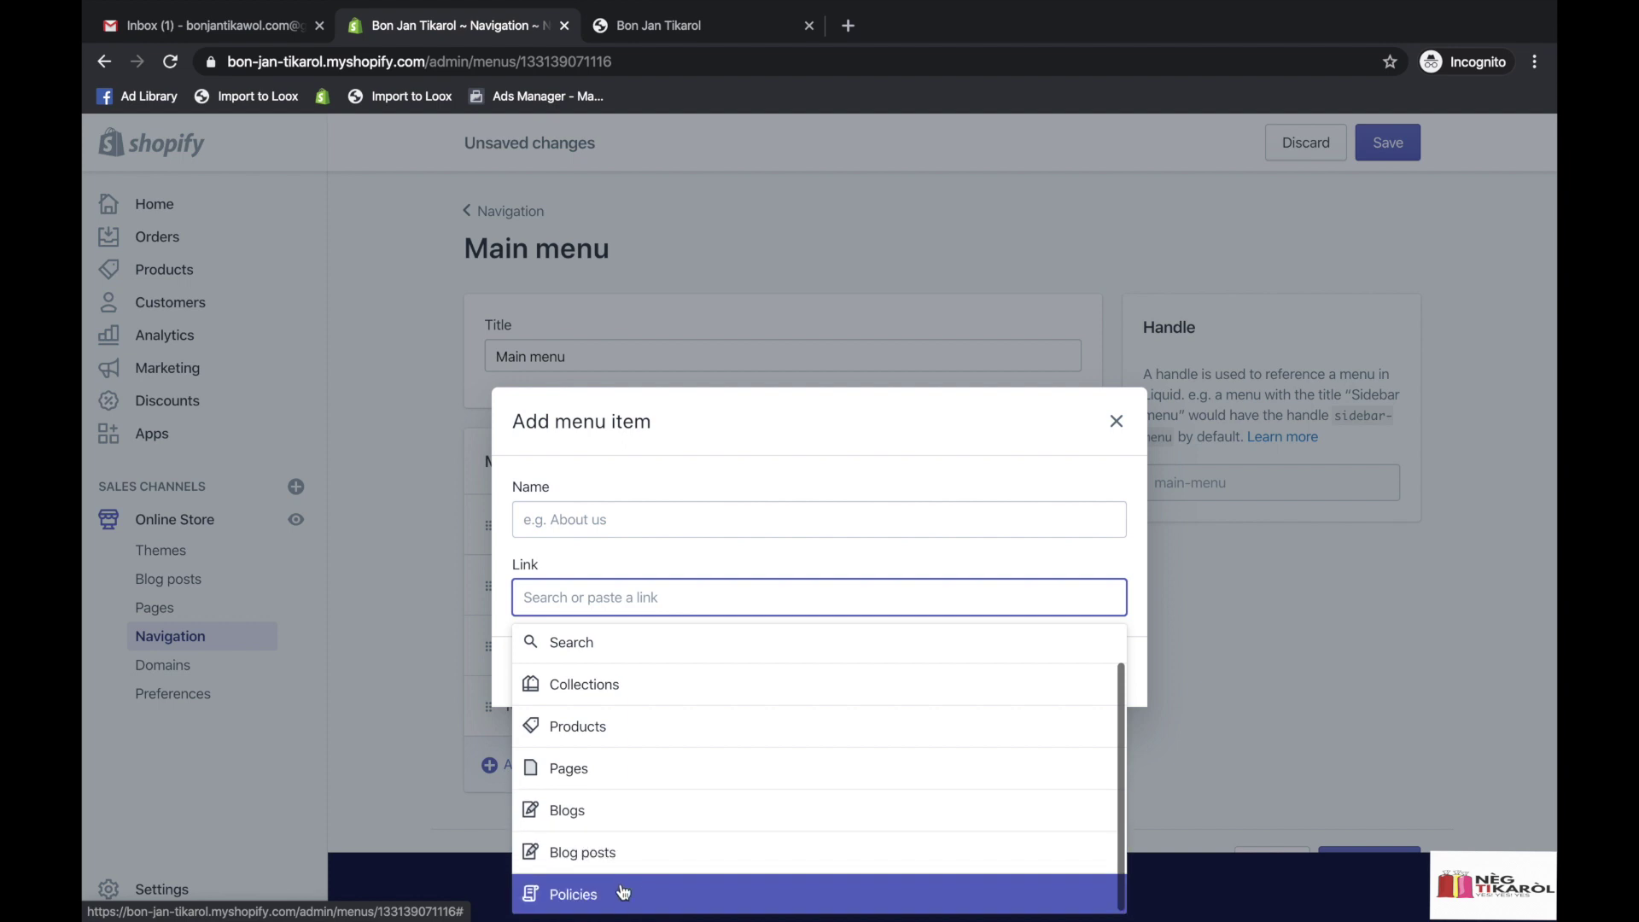
click(609, 903)
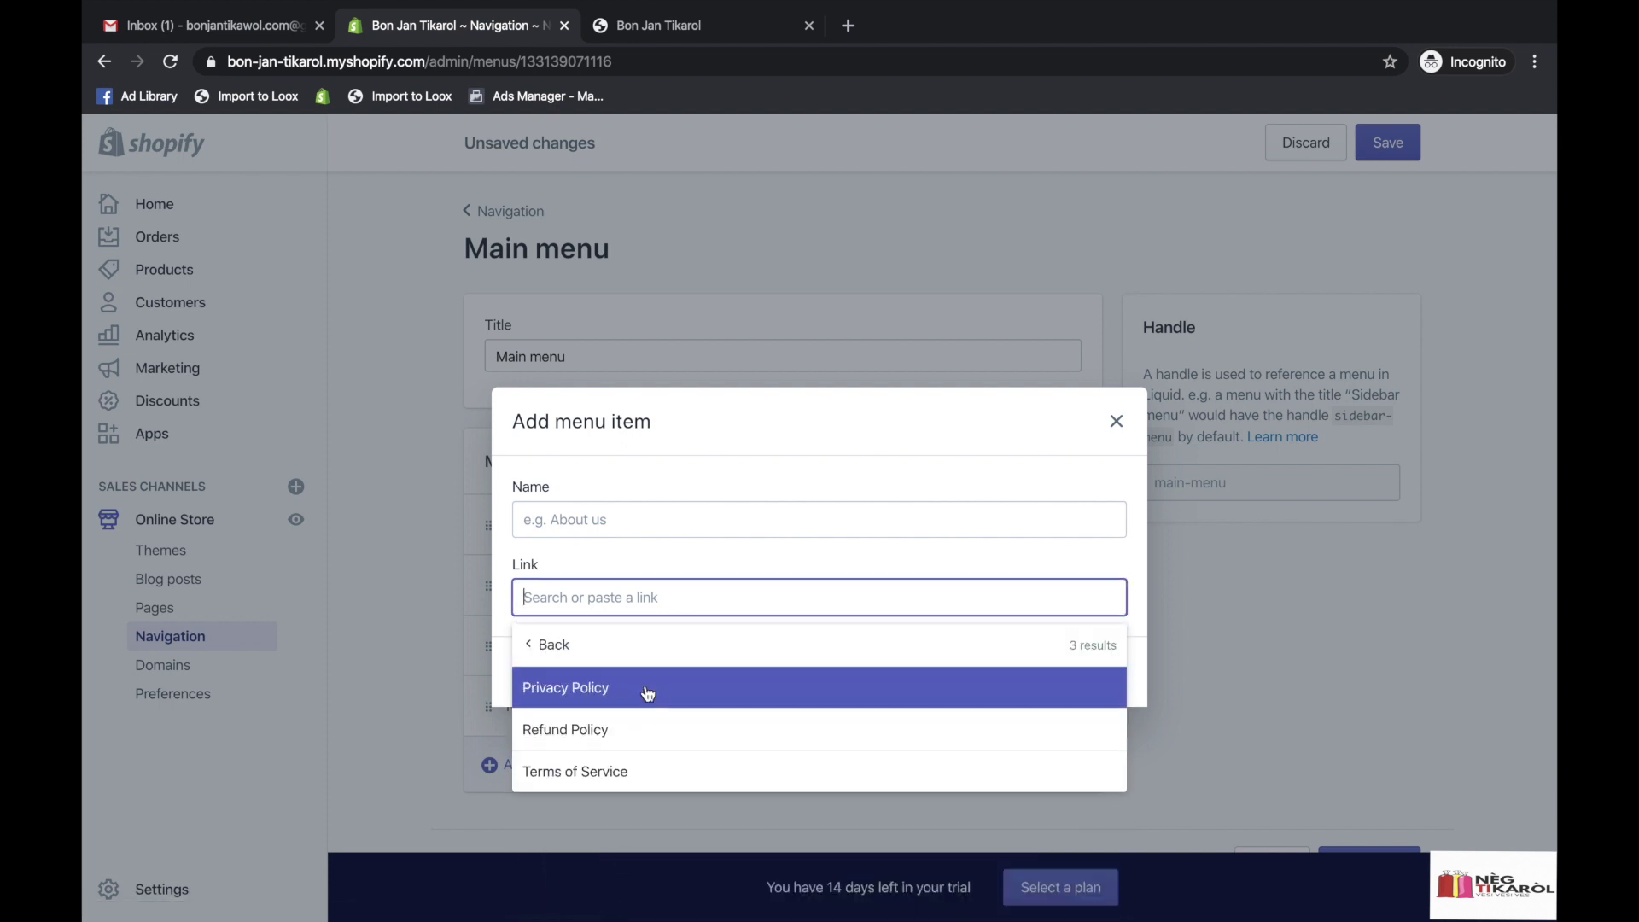
click(629, 690)
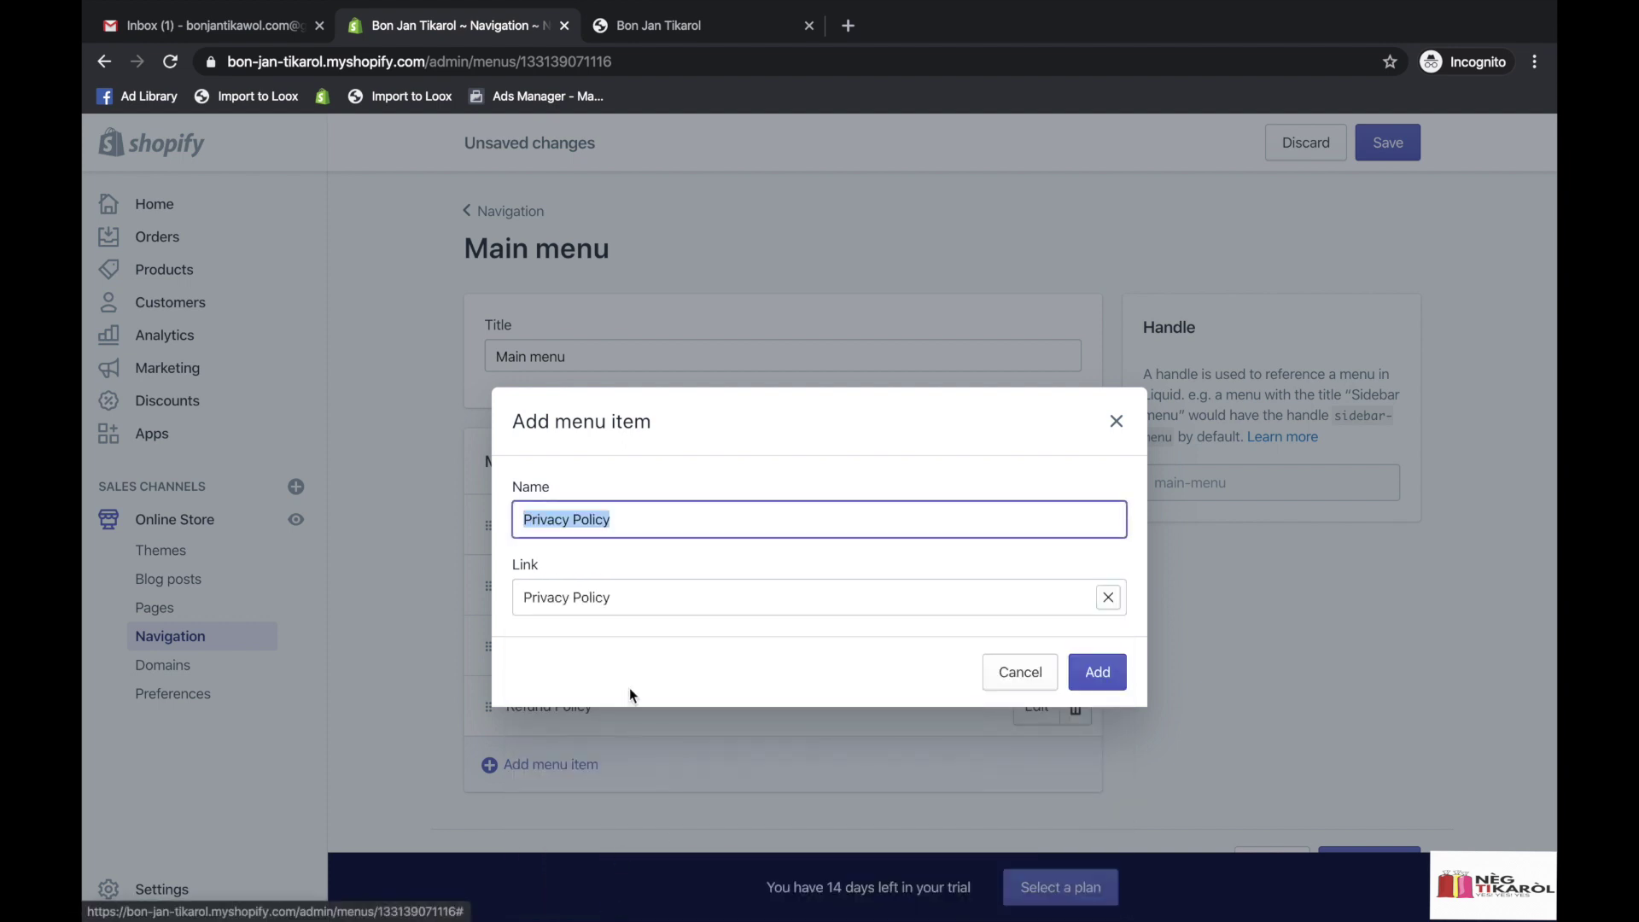
click(1118, 689)
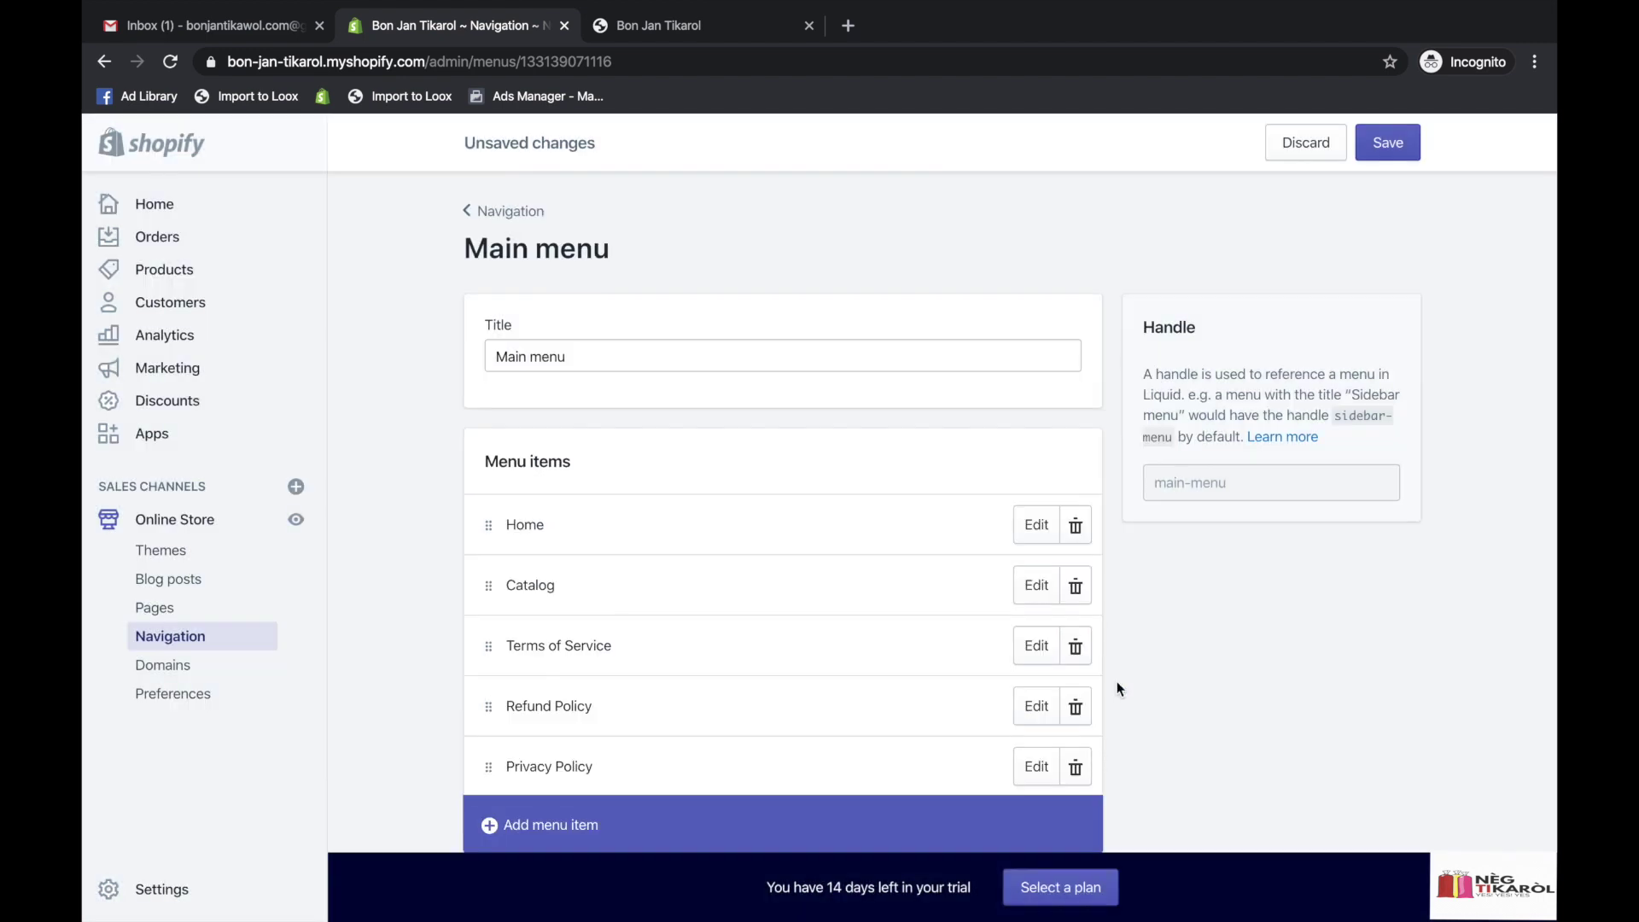
click(1389, 145)
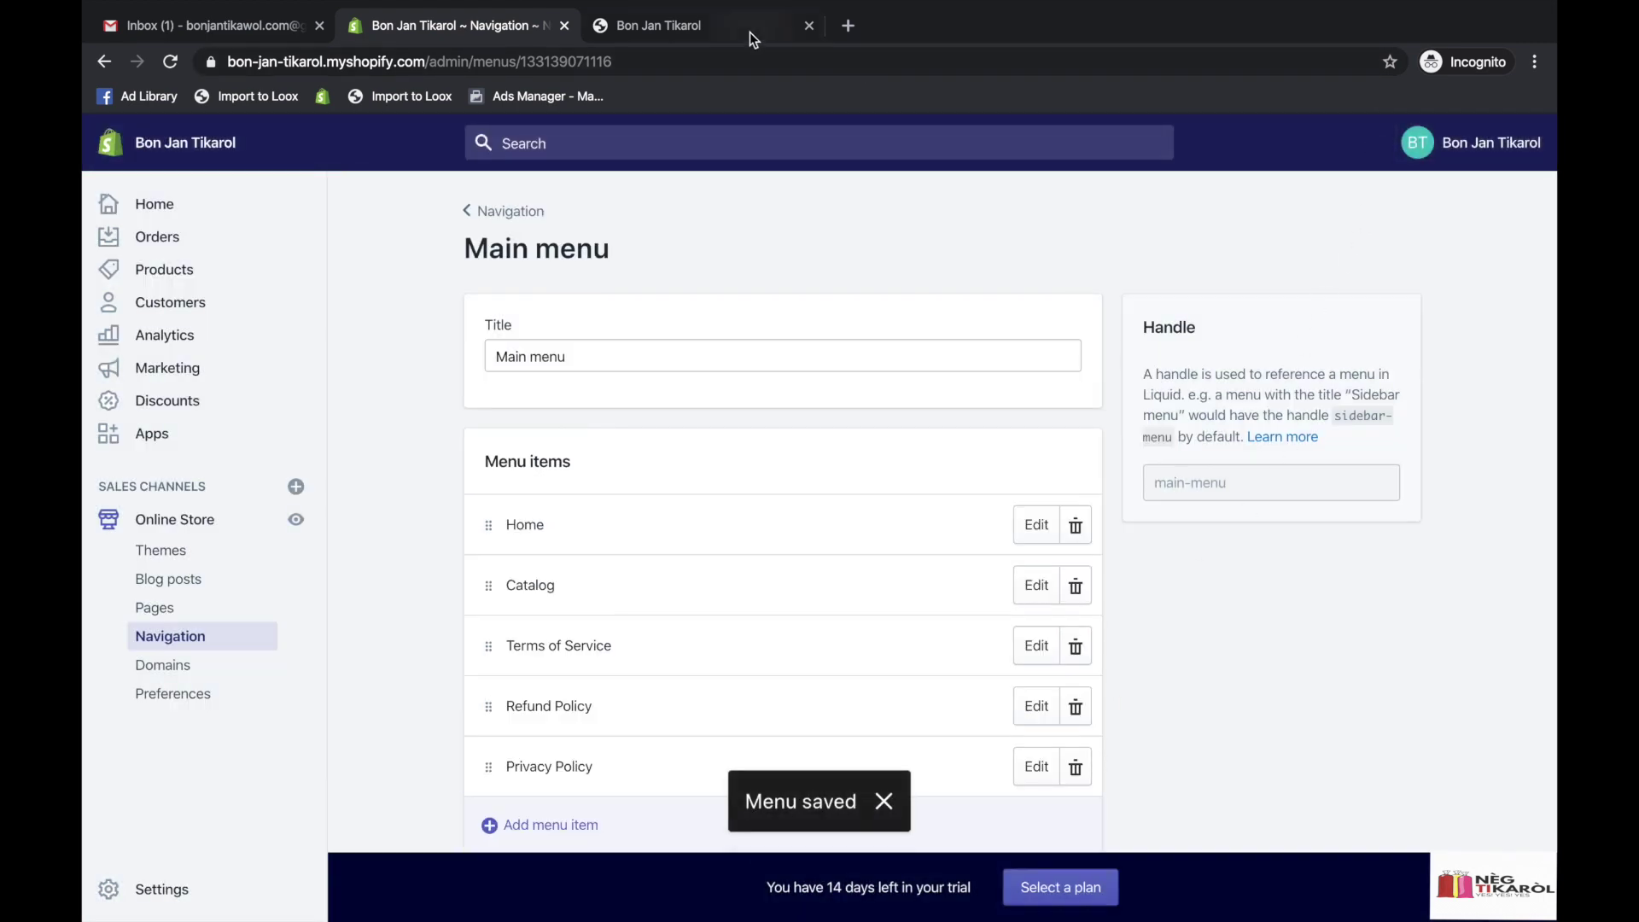
Reload the storefront and check its header menu and the home page down to the footer.
click(712, 25)
click(170, 61)
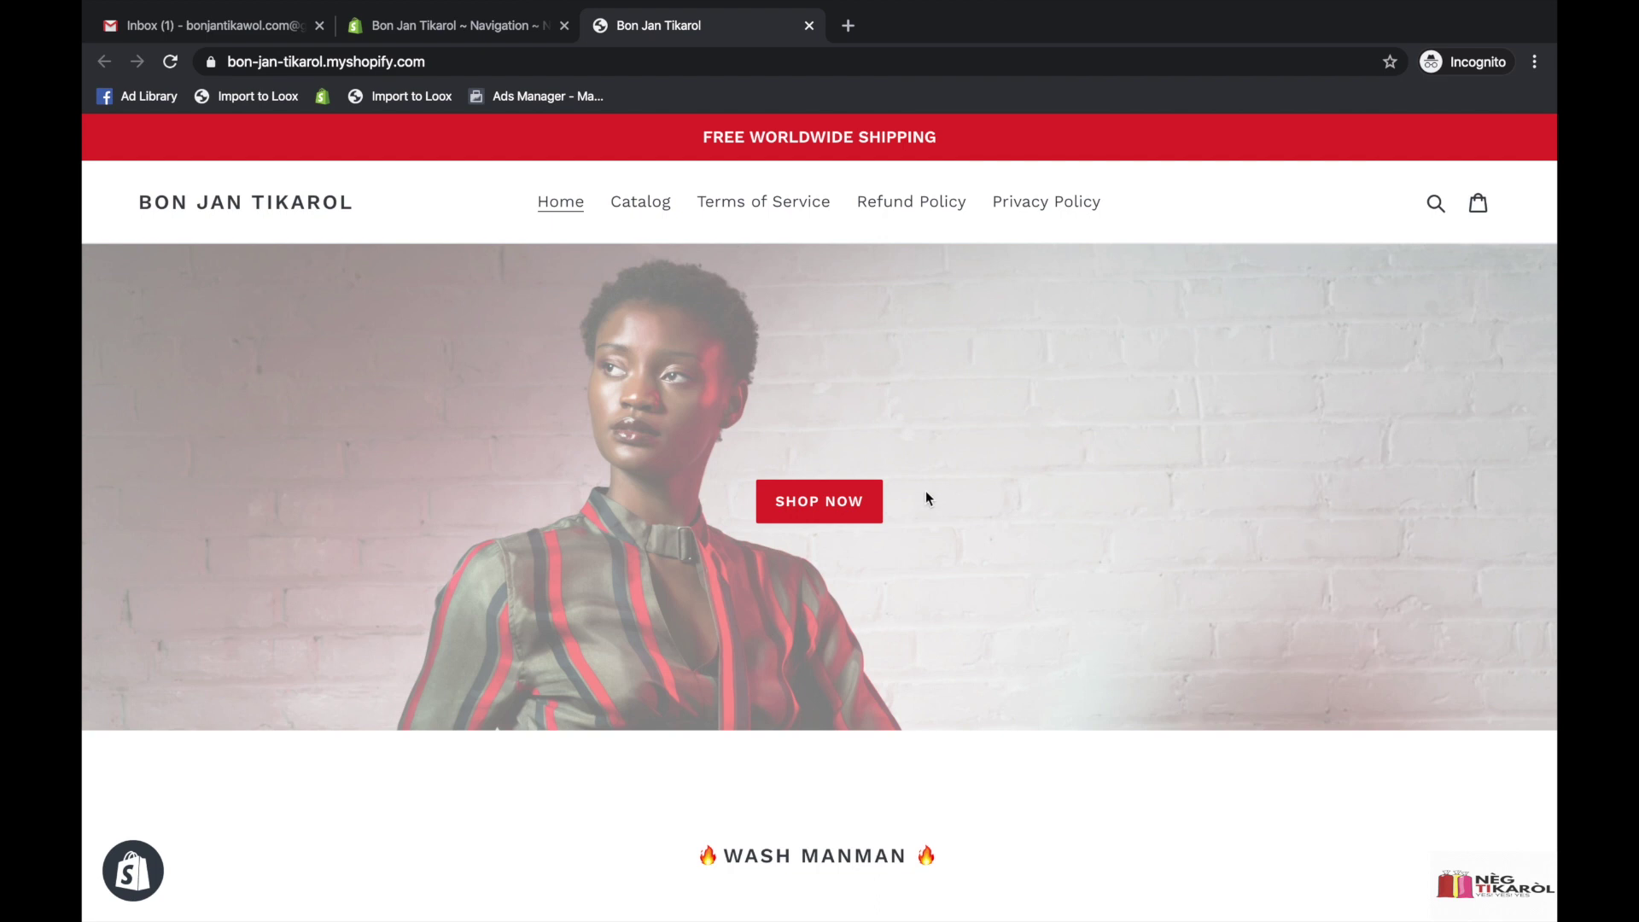
scroll(912, 555, down, 15)
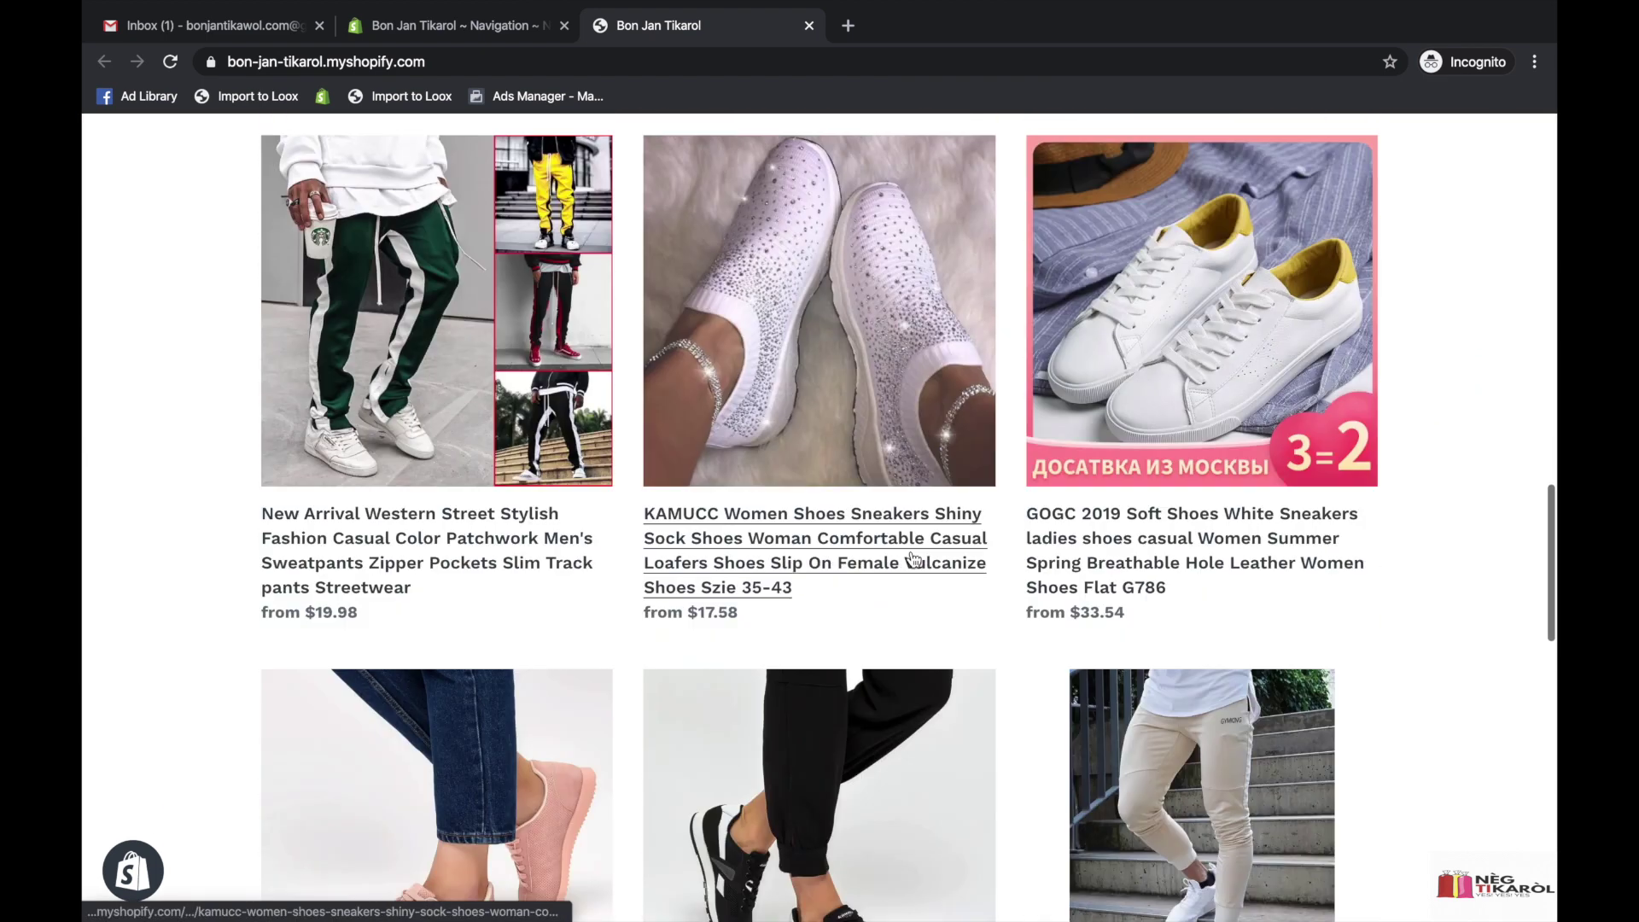
scroll(911, 555, down, 10)
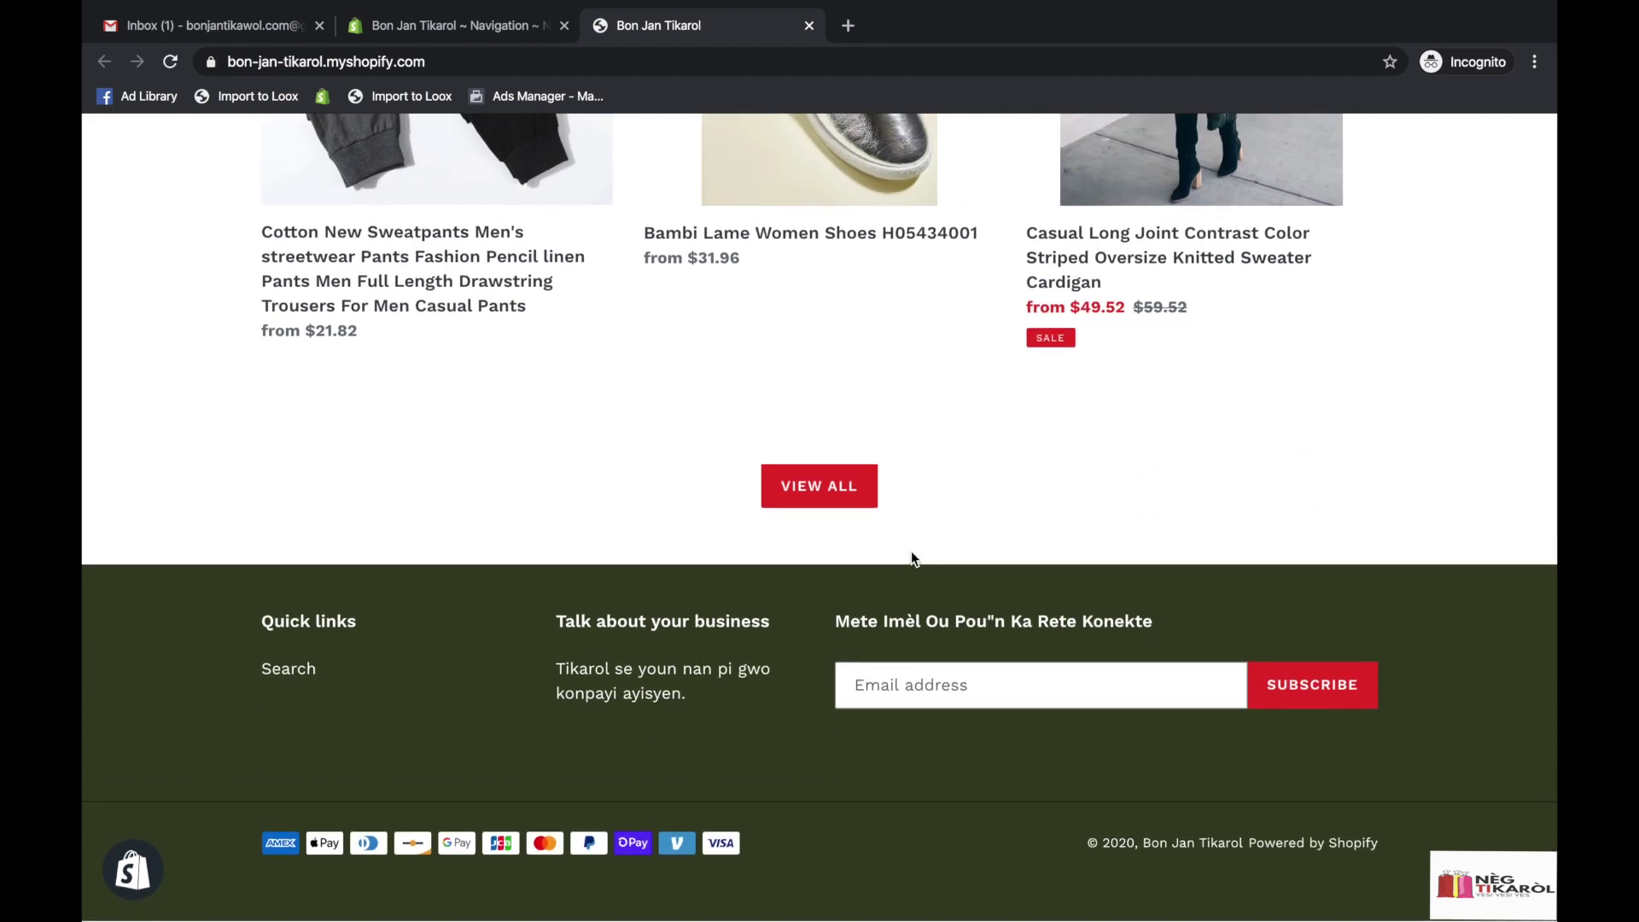
scroll(912, 555, up, 20)
scroll(912, 559, up, 15)
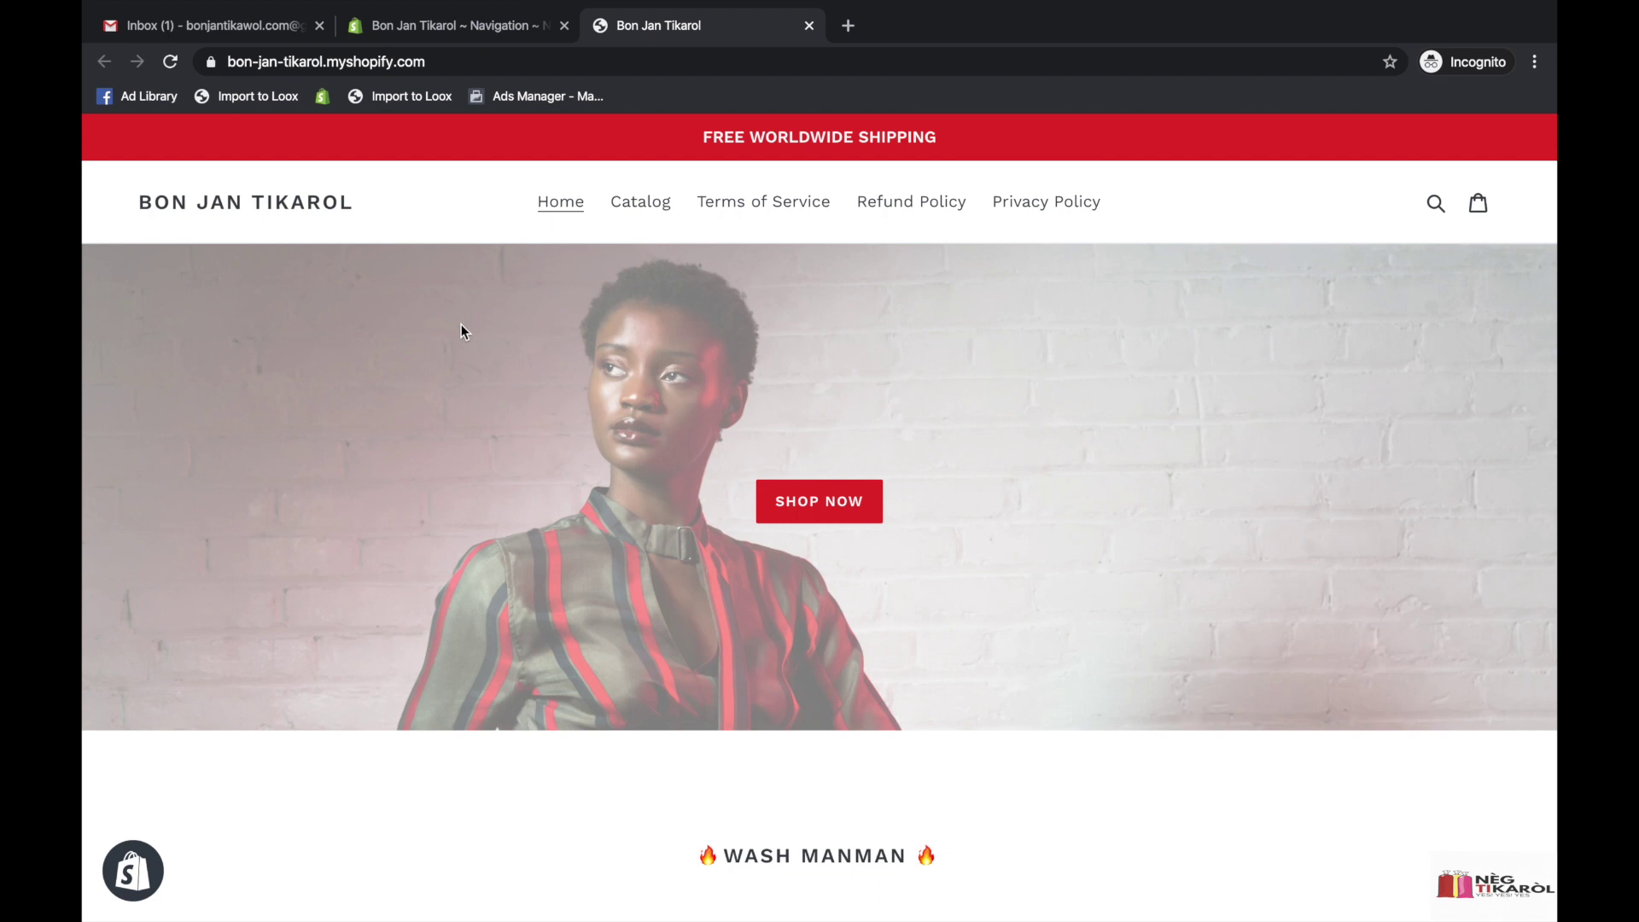
mouse_move(1182, 4)
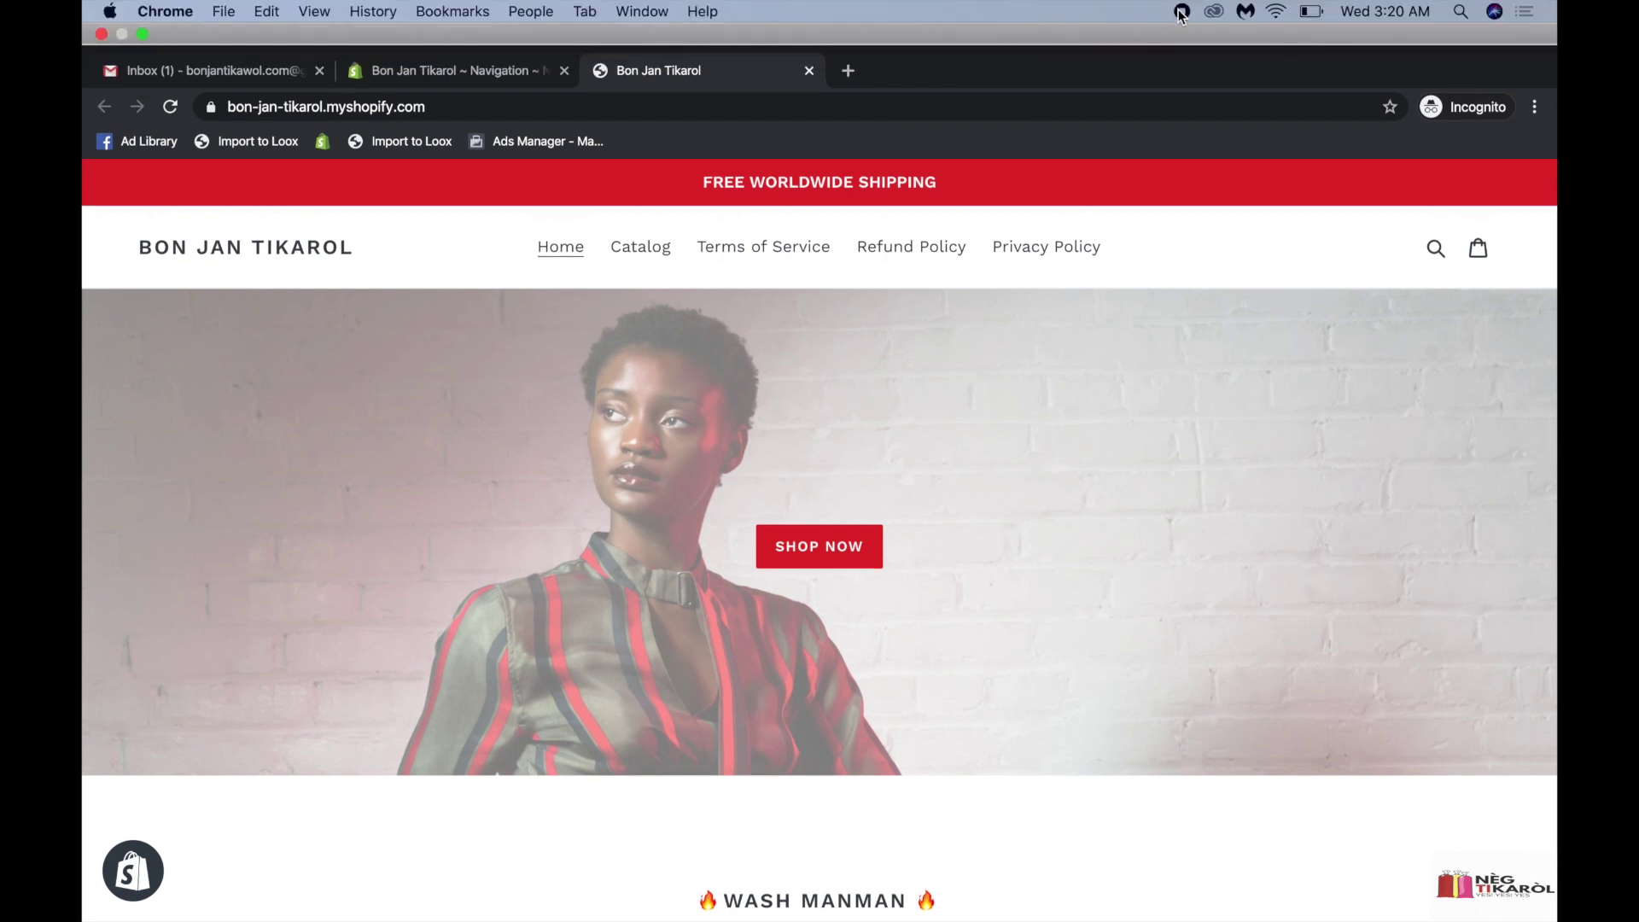